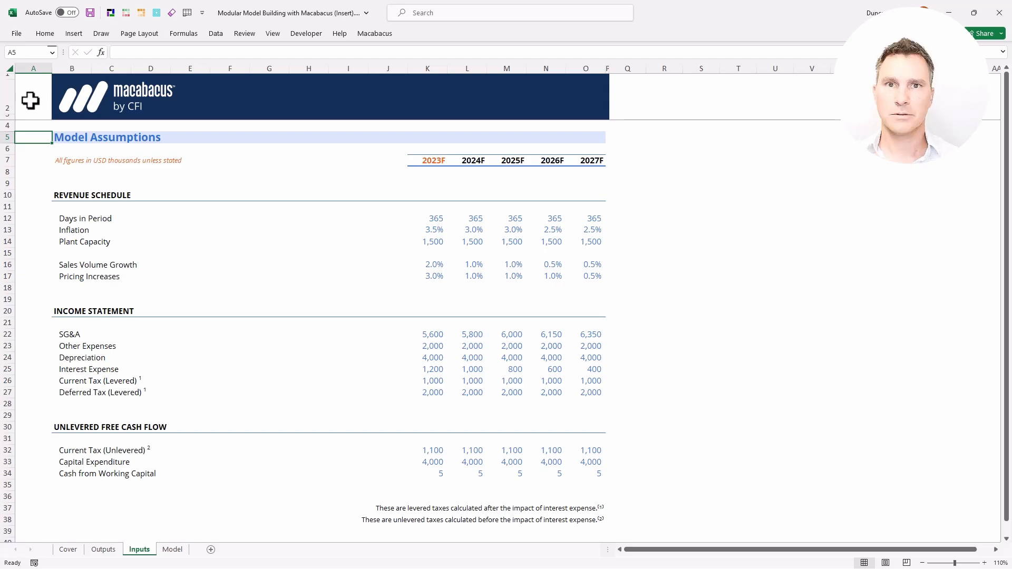
# On the Inputs sheet, change the font colour of the units note in B7 and the 2023F heading in K7 to black
pyautogui.press('Right')
pyautogui.press('Down')
pyautogui.press('Down')
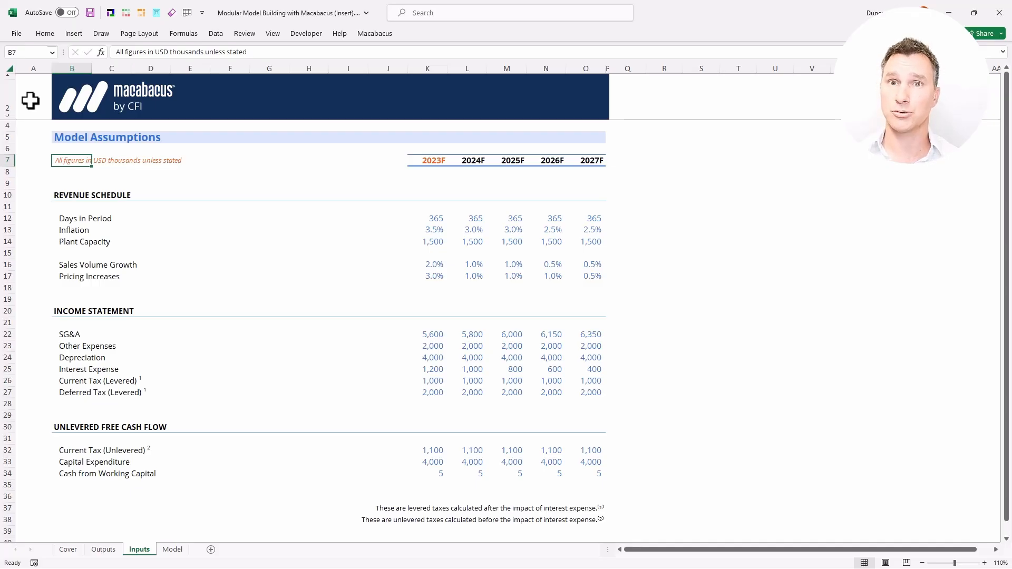
pyautogui.hotkey('ctrl', "'")
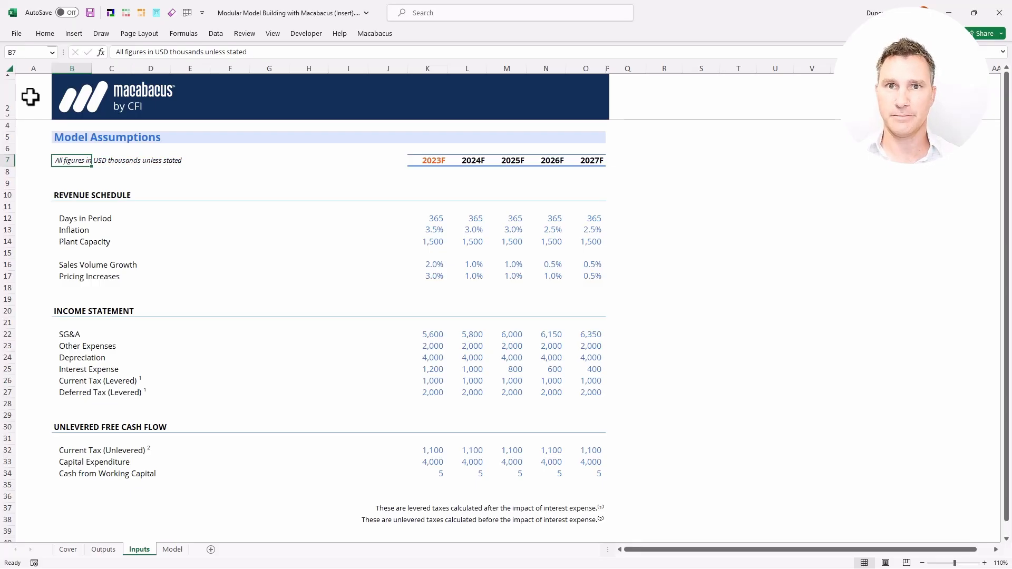
pyautogui.hotkey('ctrl', 'Right')
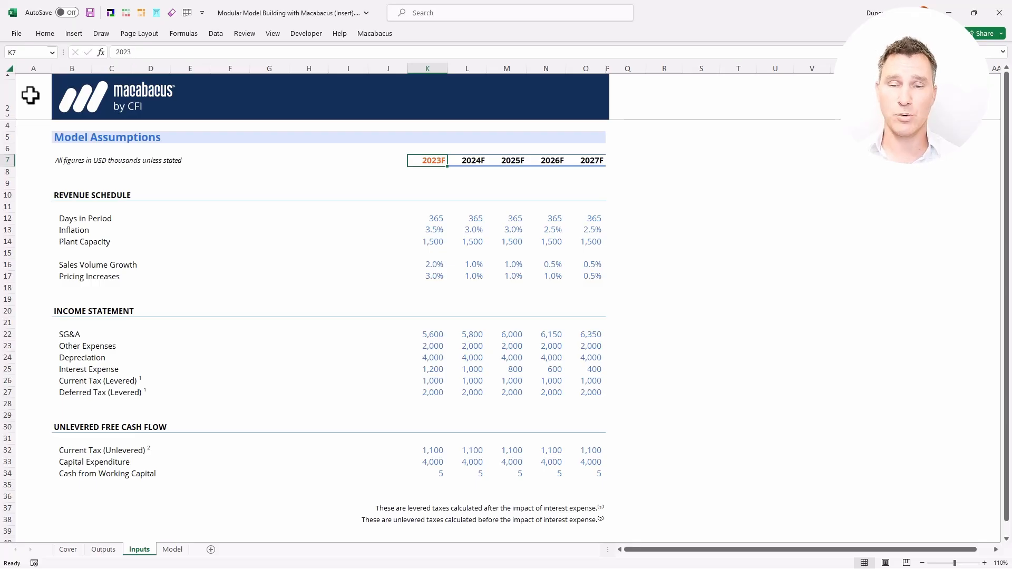
pyautogui.hotkey('ctrl', ';')
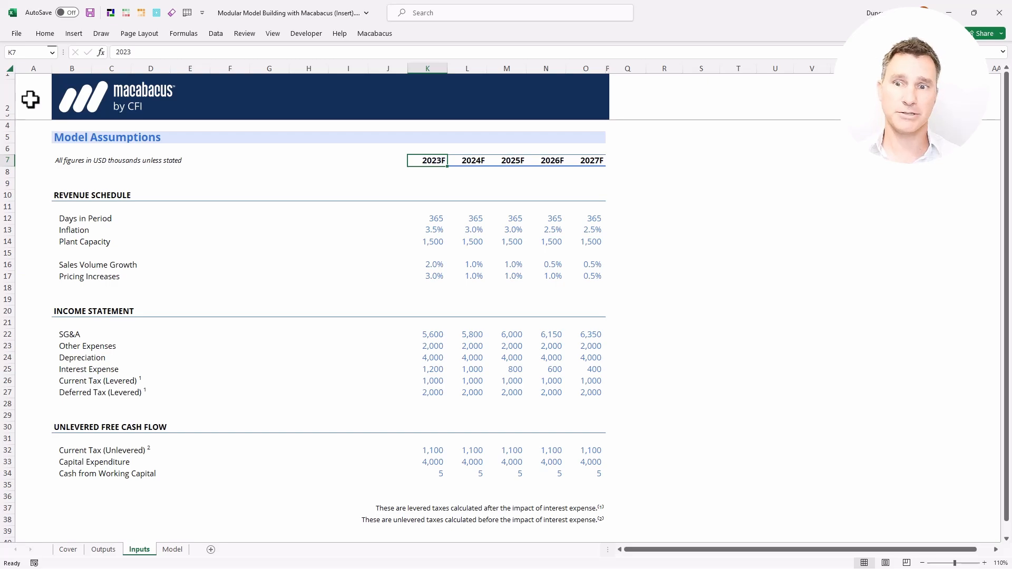
# On the Model sheet, change the font colour of the "All figures in USD thousands unless stated" note in B7 to black
pyautogui.hotkey('ctrl', 'pagedown')
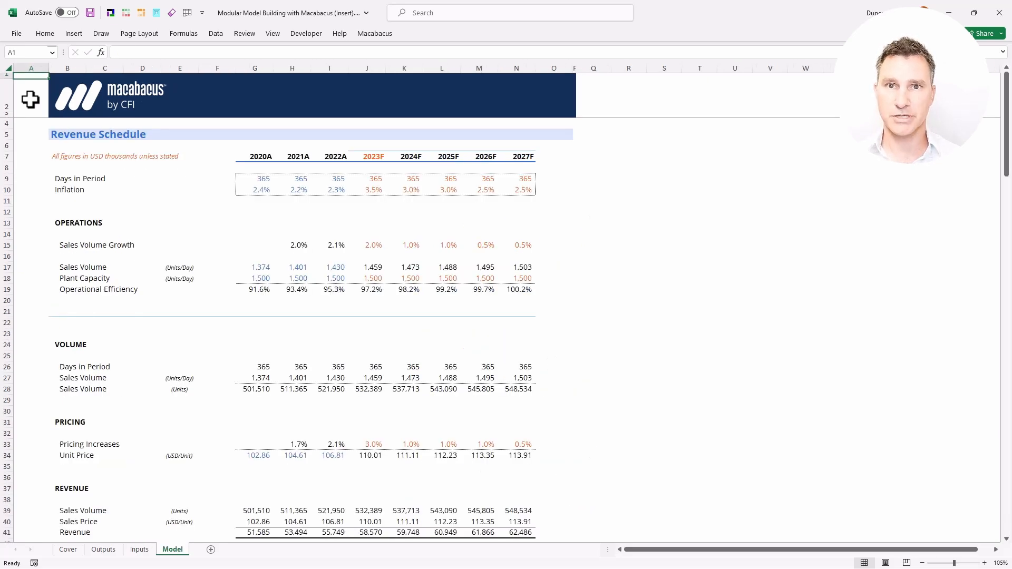
pyautogui.press('Down')
pyautogui.press('Down')
pyautogui.press('Down')
pyautogui.press('Down')
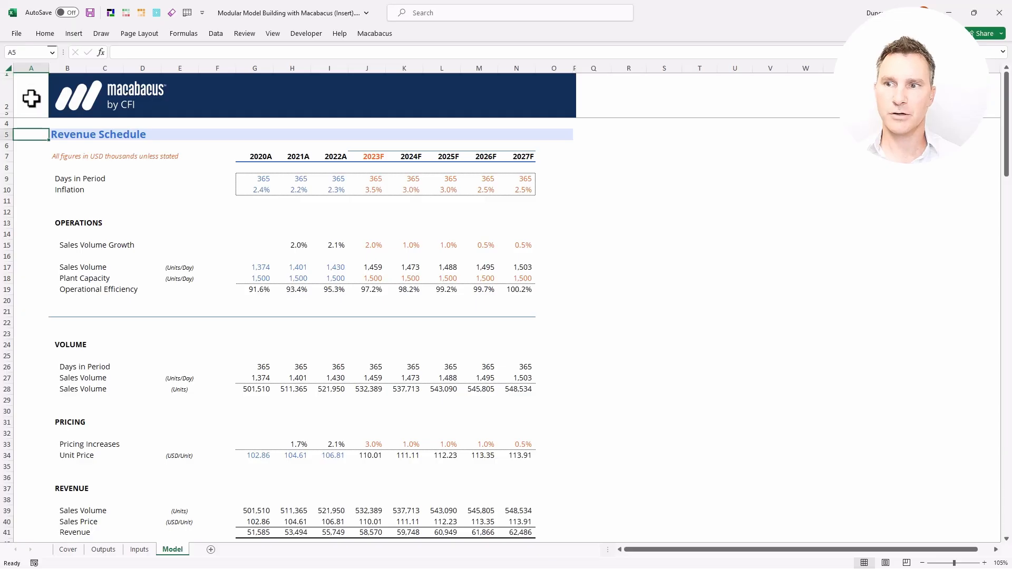
pyautogui.press('Down')
pyautogui.press('Down')
pyautogui.press('Right')
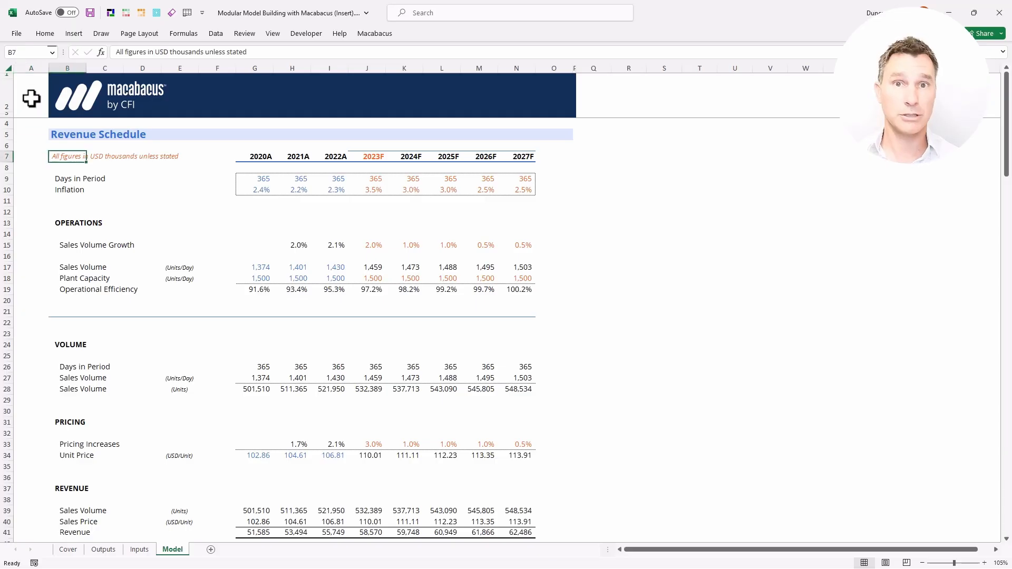
pyautogui.hotkey('ctrl', 'shift', '9')
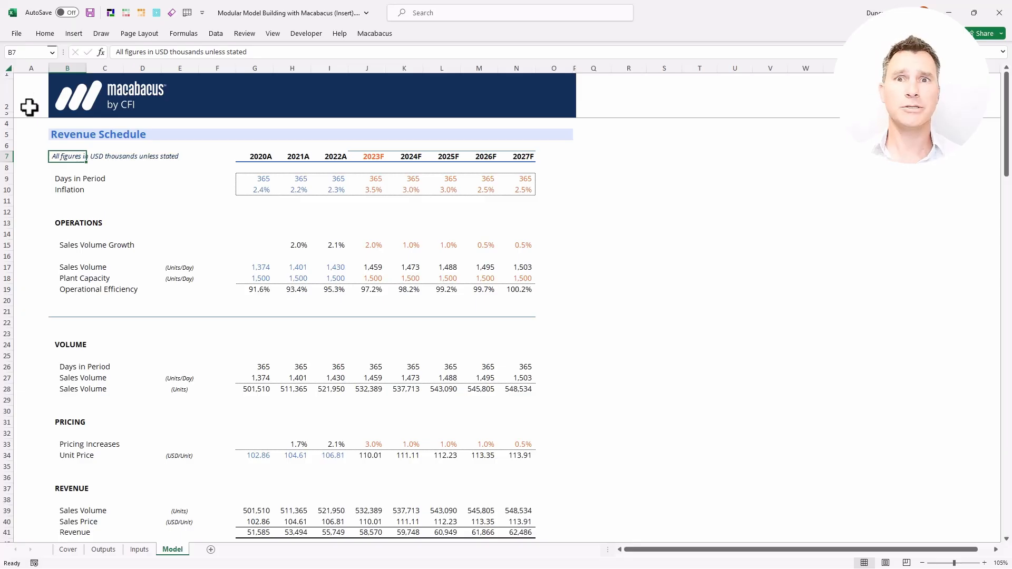
# Link the 2023F year heading in J7 of the Revenue Schedule to the Inputs sheet with =Inputs!K7
pyautogui.press('Right')
pyautogui.press('Right')
pyautogui.press('Right')
pyautogui.press('Right')
pyautogui.press('Right')
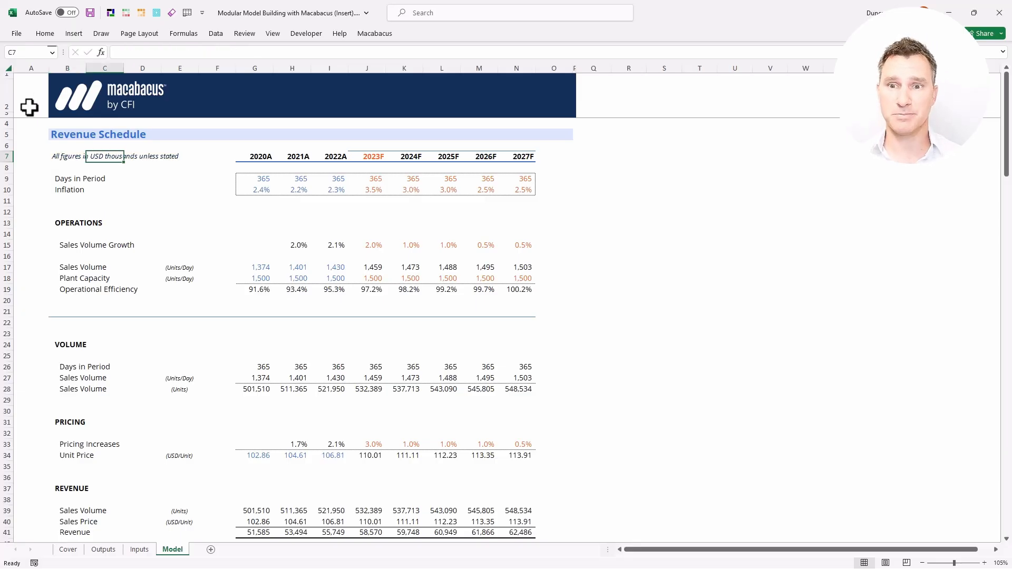
pyautogui.press('Right')
pyautogui.press('Right')
pyautogui.press('Right')
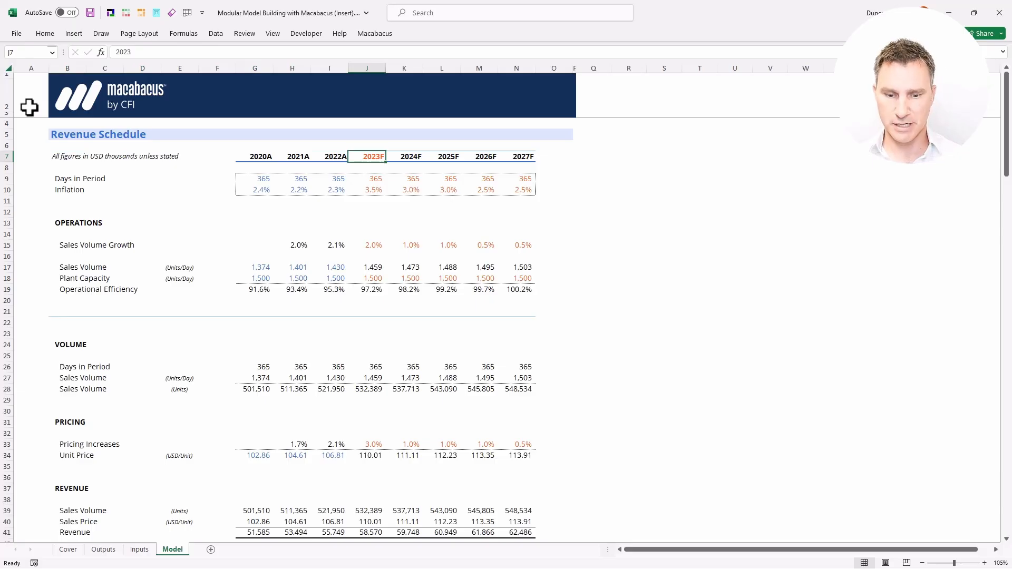
pyautogui.write('=')
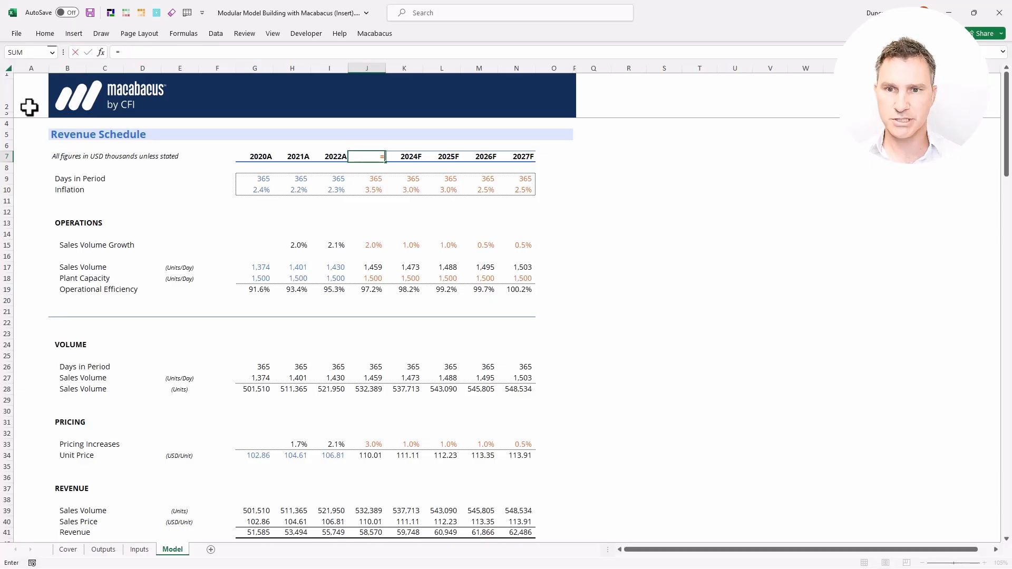
pyautogui.hotkey('ctrl', 'pageup')
pyautogui.press('Down')
pyautogui.press('Down')
pyautogui.press('Down')
pyautogui.hotkey('ctrl', 'Right')
pyautogui.hotkey('ctrl', 'Right')
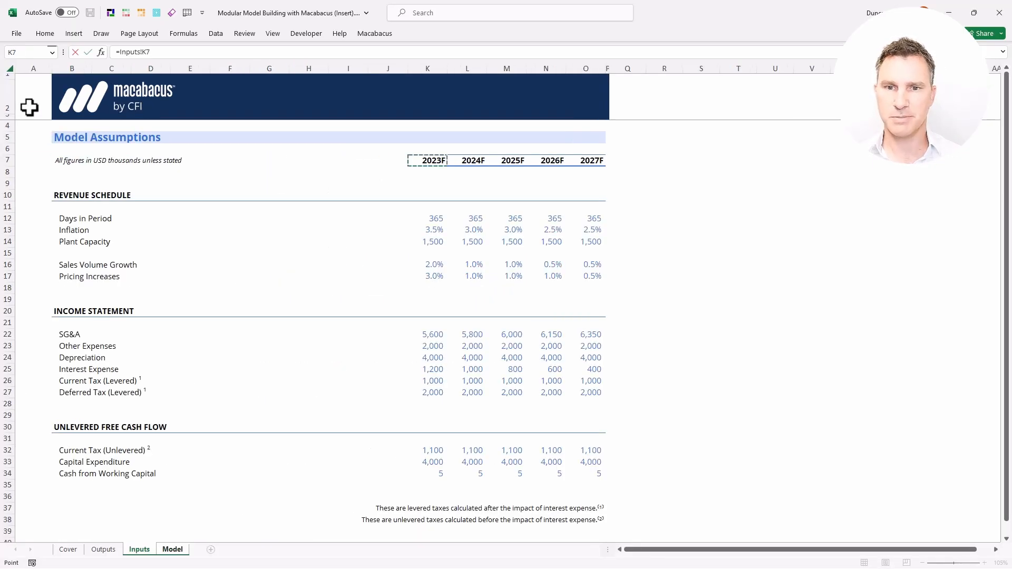
pyautogui.press('Return')
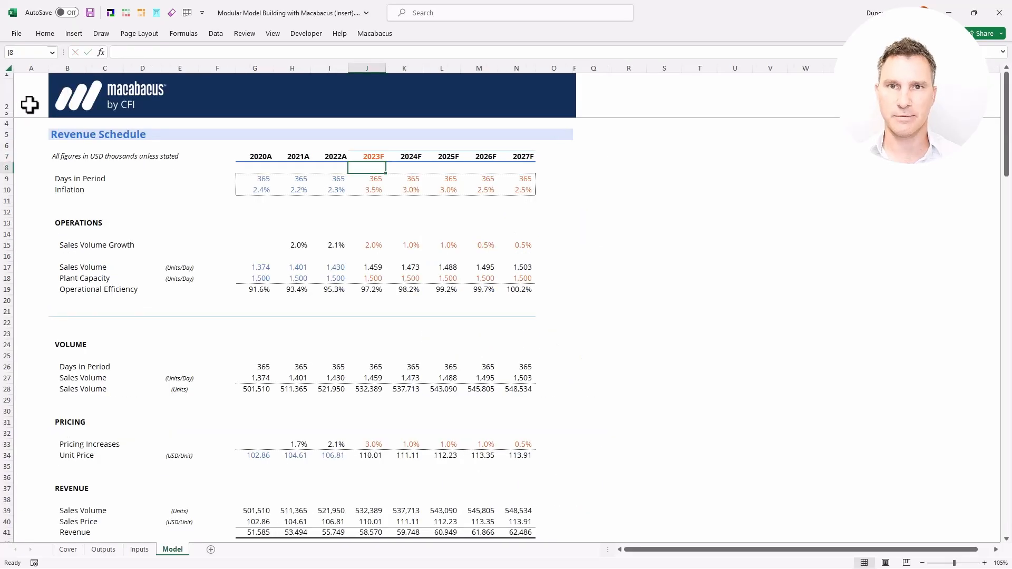
# Link the 2023F Days in Period cell J9 to the Inputs sheet with =Inputs!K12
pyautogui.press('Down')
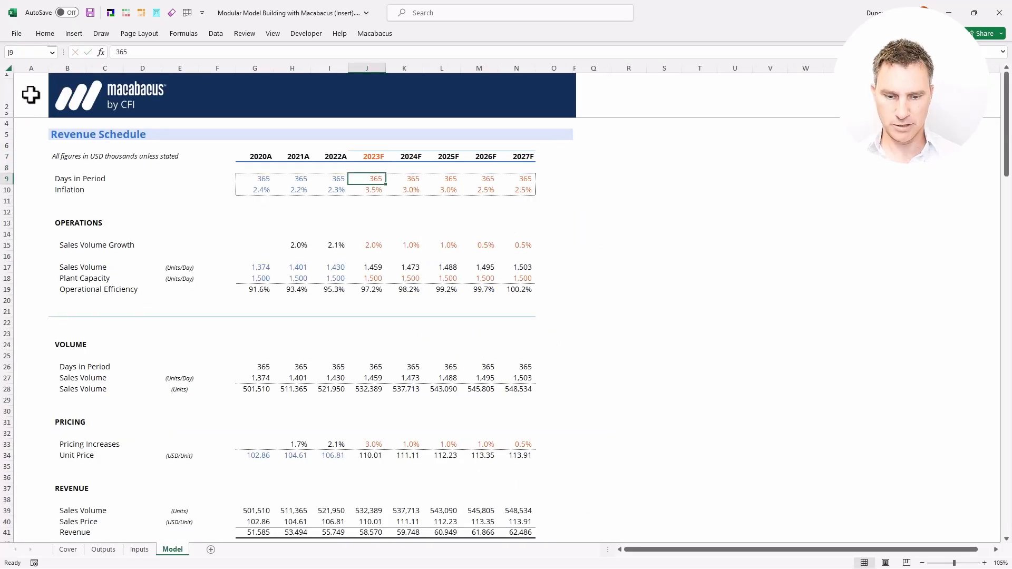
pyautogui.write('=')
pyautogui.hotkey('ctrl', 'pageup')
pyautogui.press('Down')
pyautogui.press('Down')
pyautogui.press('Down')
pyautogui.press('Down')
pyautogui.press('Down')
pyautogui.press('Down')
pyautogui.press('Down')
pyautogui.press('Down')
pyautogui.press('Right')
pyautogui.hotkey('ctrl', 'Right')
pyautogui.press('Return')
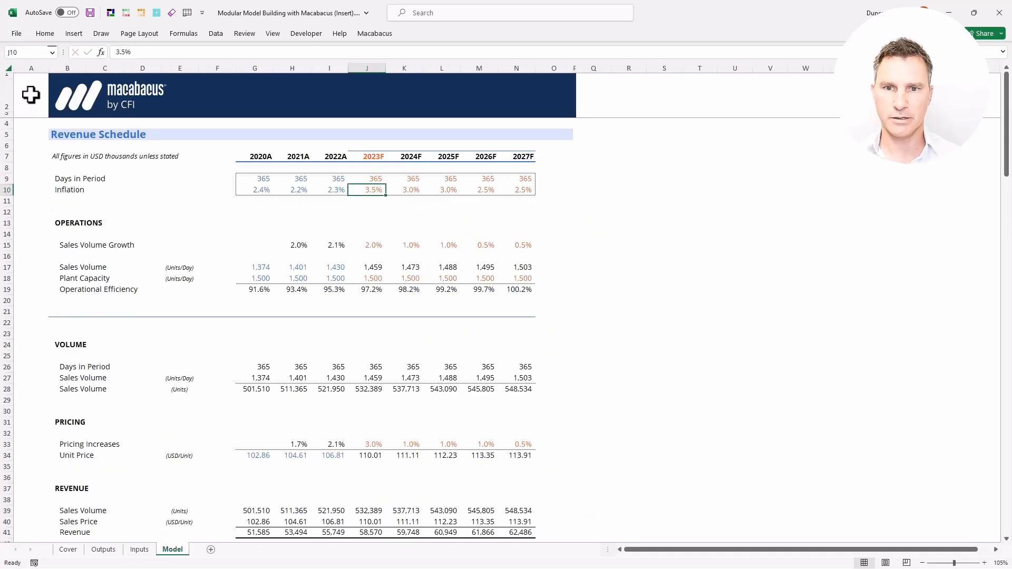
# Copy the Days in Period link from J9 and paste only its formula across J9:N10, covering Days in Period and Inflation
pyautogui.hotkey('ctrl', 'c')
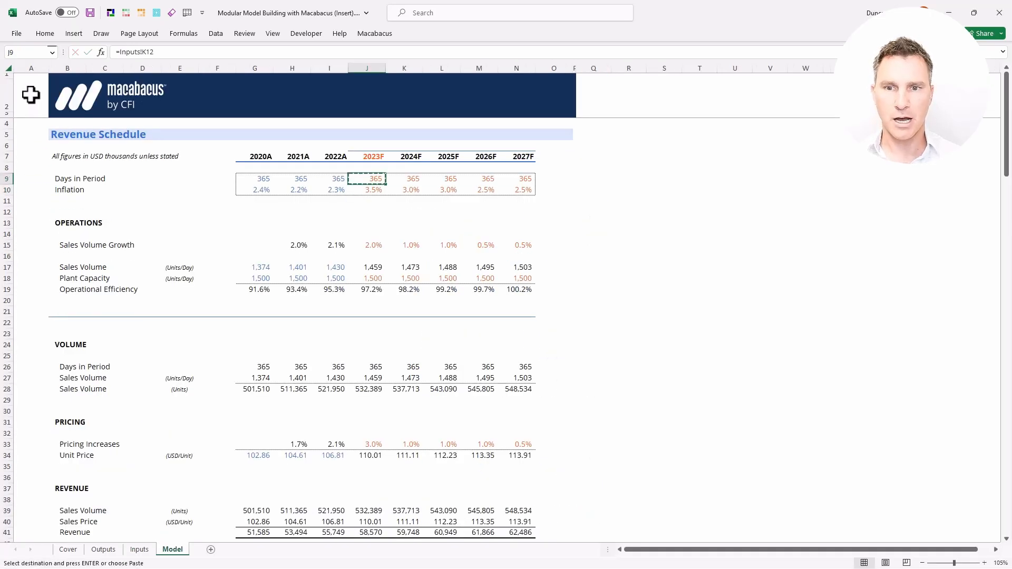
pyautogui.hotkey('ctrl', 'shift', 'Right')
pyautogui.hotkey('shift', 'Down')
pyautogui.hotkey('ctrl', 'v')
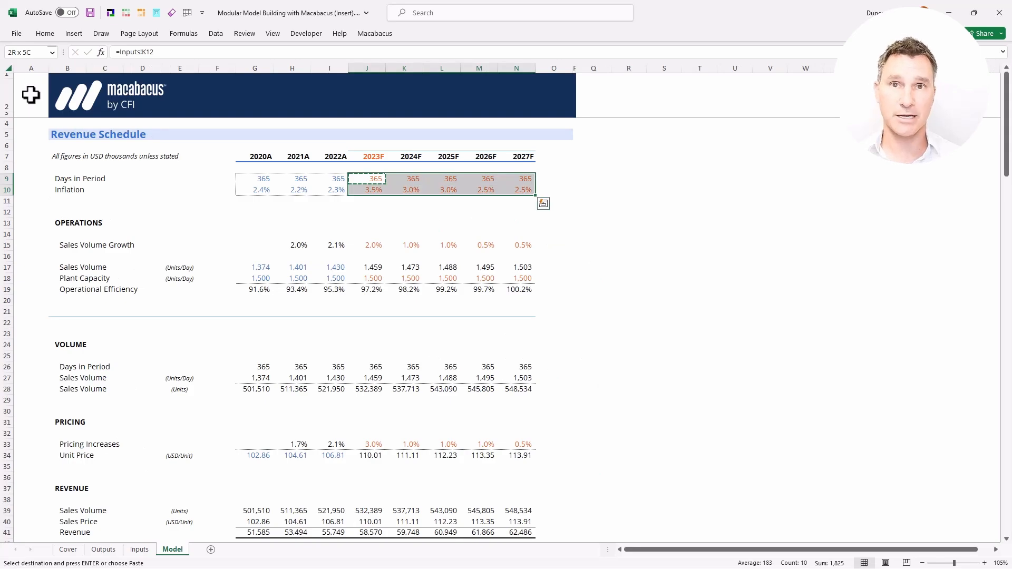
pyautogui.hotkey('ctrl', 'alt', 'v')
pyautogui.press('f')
pyautogui.press('Return')
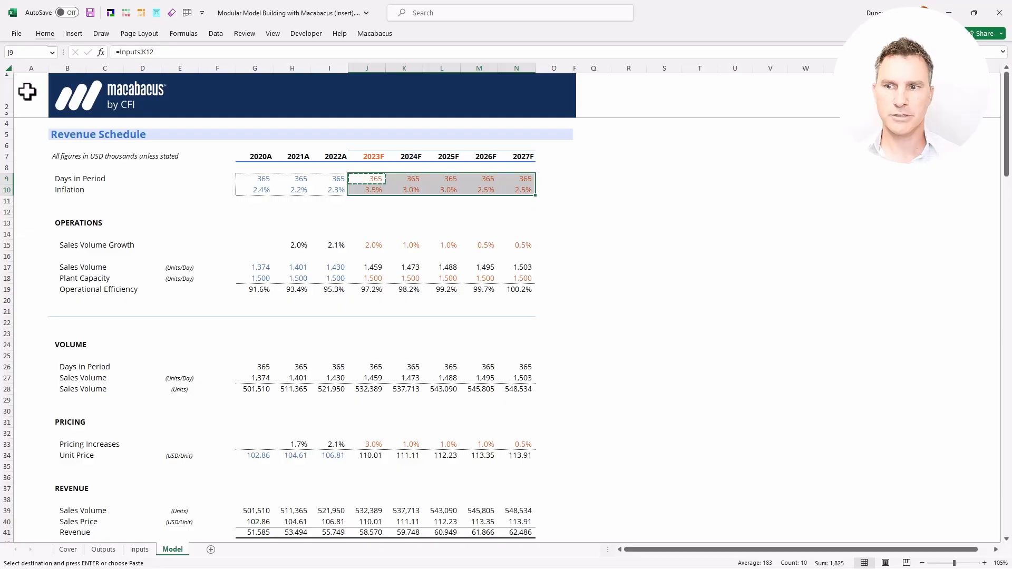
# Link the 2023F Sales Volume Growth cell J15 with =Inputs!K16 and select the forecast range J15:N15
pyautogui.press('Down')
pyautogui.press('Down')
pyautogui.press('Down')
pyautogui.press('Down')
pyautogui.press('Down')
pyautogui.press('Down')
pyautogui.write('=')
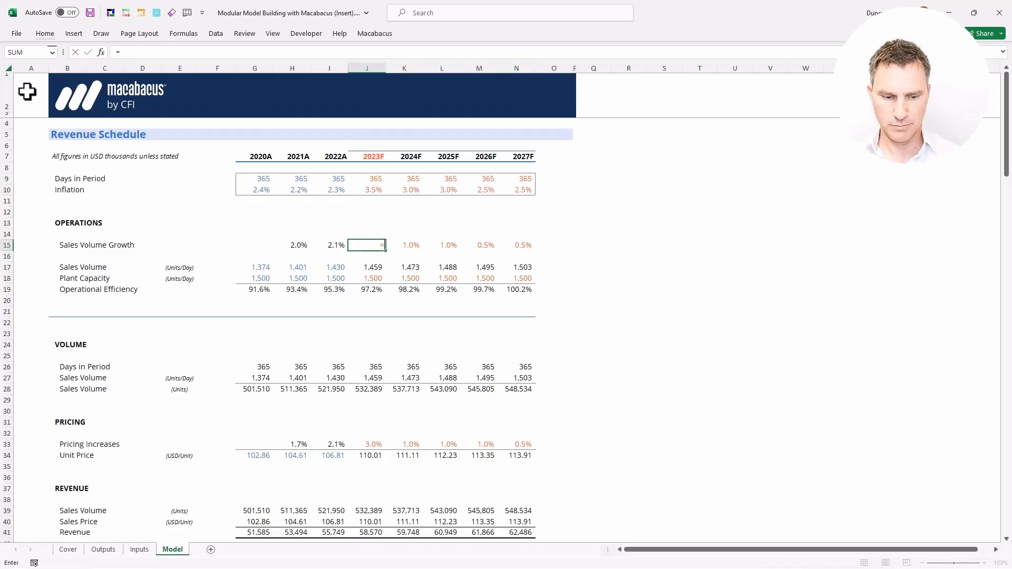
pyautogui.hotkey('ctrl', 'pageup')
pyautogui.press('Down')
pyautogui.press('Down')
pyautogui.press('Down')
pyautogui.press('Down')
pyautogui.press('Down')
pyautogui.press('Down')
pyautogui.press('Down')
pyautogui.press('Down')
pyautogui.press('Down')
pyautogui.press('Down')
pyautogui.press('Down')
pyautogui.press('Down')
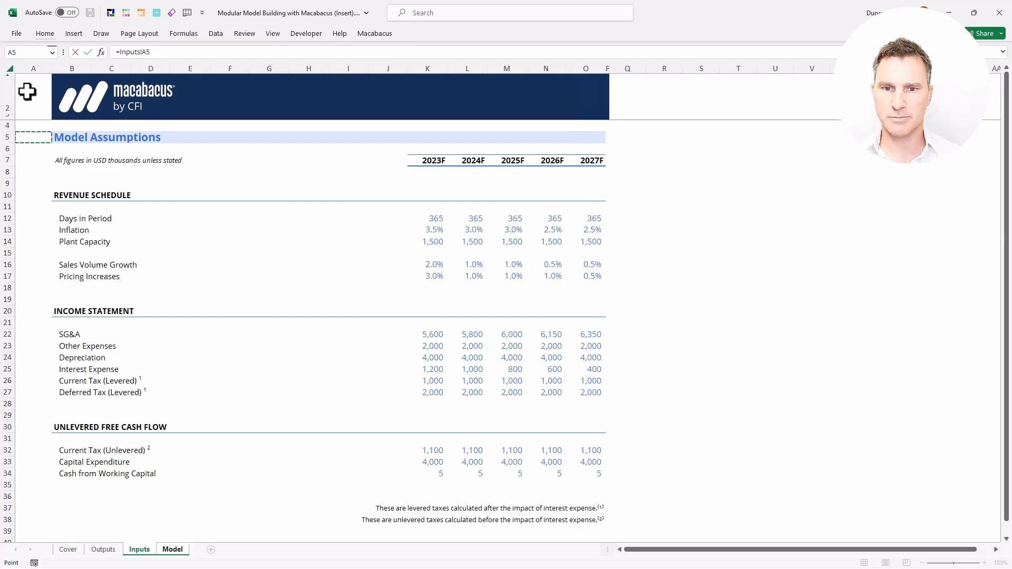
pyautogui.hotkey('ctrl', 'Right')
pyautogui.hotkey('ctrl', 'Right')
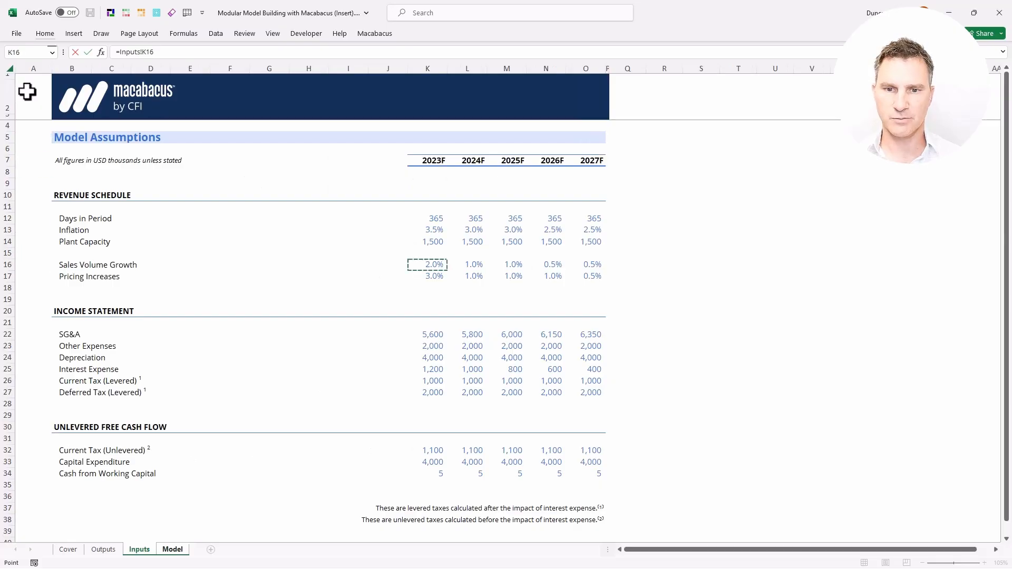
pyautogui.press('Return')
pyautogui.press('Up')
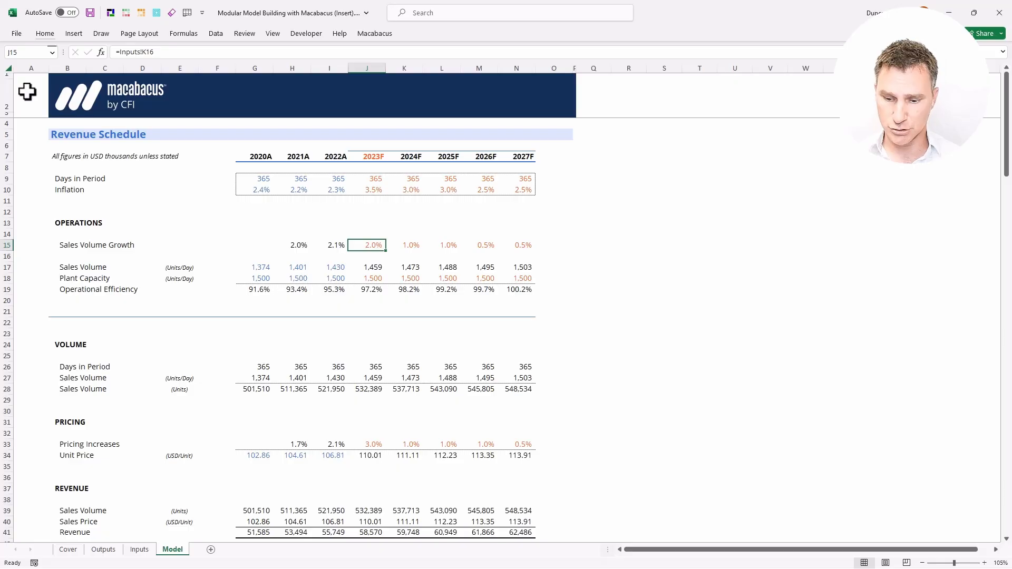
pyautogui.hotkey('ctrl', 'shift', 'Right')
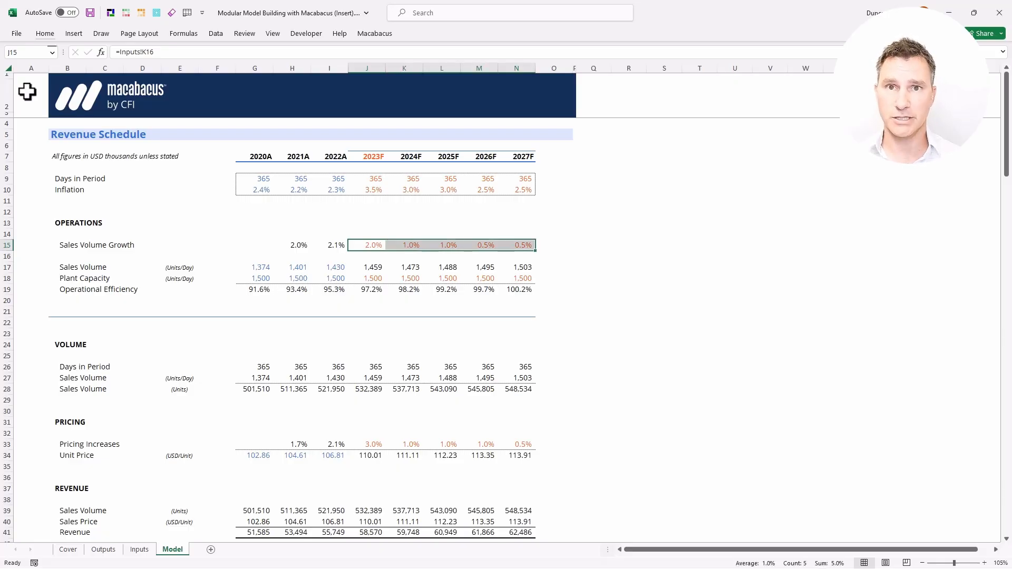
# Link the 2023F Plant Capacity cell J18 with =Inputs!K14 and select the forecast range J18:N18
pyautogui.press('Down')
pyautogui.press('Down')
pyautogui.press('Down')
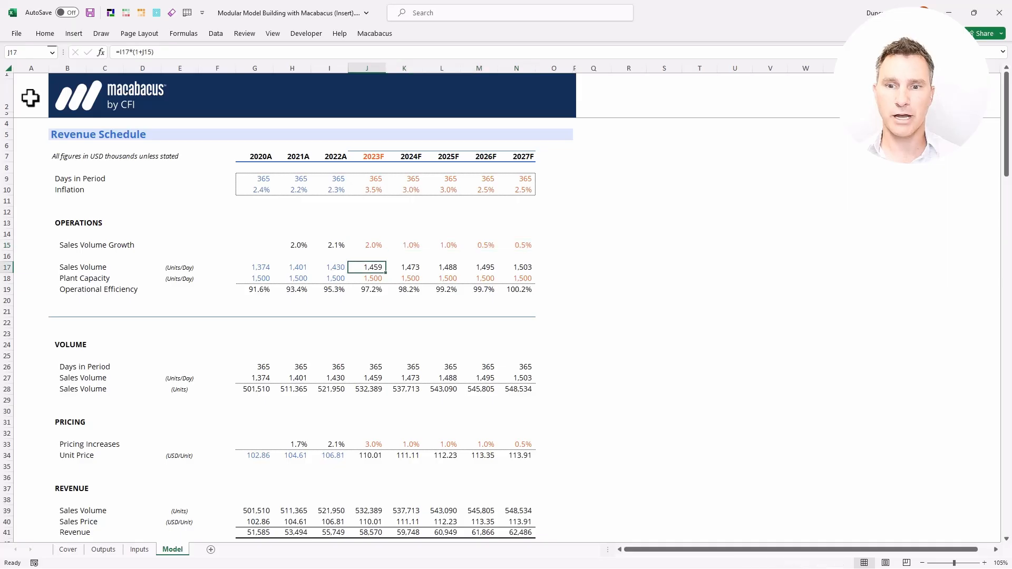
pyautogui.write('=')
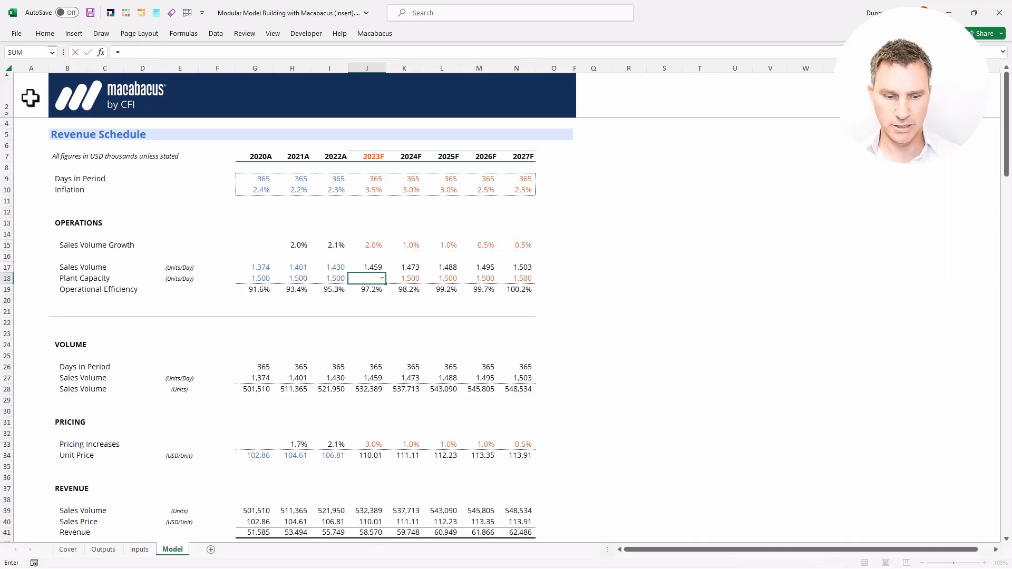
pyautogui.hotkey('ctrl', 'pageup')
pyautogui.press('Down')
pyautogui.press('Down')
pyautogui.press('Down')
pyautogui.press('Down')
pyautogui.press('Down')
pyautogui.press('Down')
pyautogui.press('Down')
pyautogui.press('Down')
pyautogui.press('Down')
pyautogui.press('Down')
pyautogui.press('Right')
pyautogui.hotkey('ctrl', 'Right')
pyautogui.press('Return')
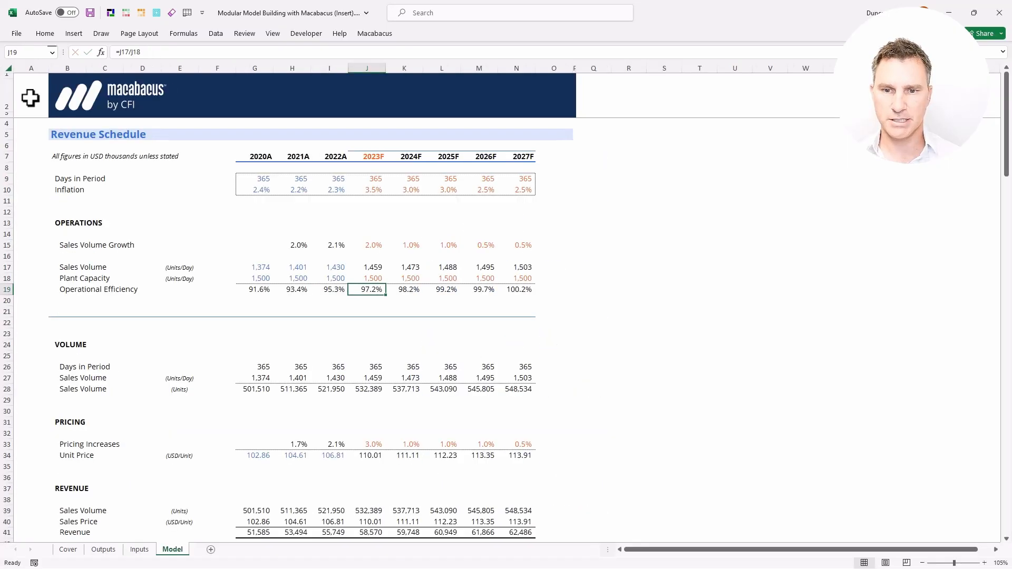
pyautogui.press('Up')
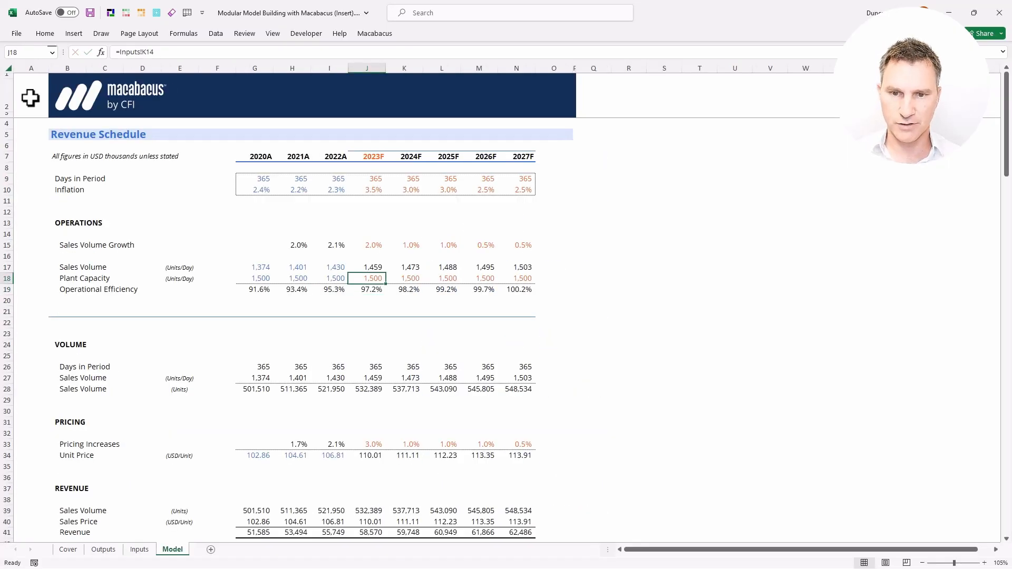
pyautogui.hotkey('ctrl', 'shift', 'Right')
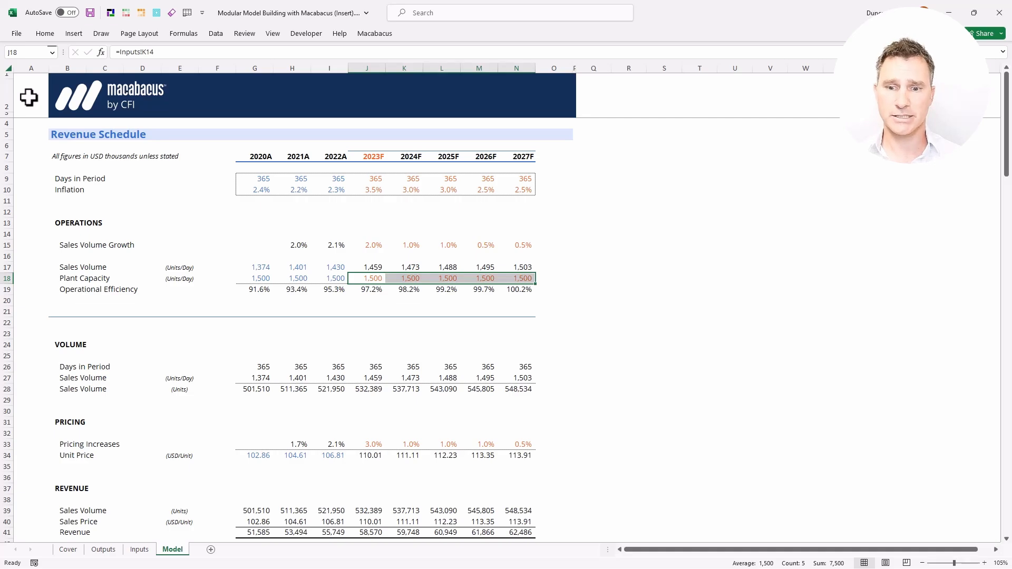
# Link the 2023F Pricing Increases cell J33 with =Inputs!K17 and select the forecast range J33:N33
pyautogui.press('Down')
pyautogui.hotkey('ctrl', 'Down')
pyautogui.hotkey('ctrl', 'Down')
pyautogui.hotkey('ctrl', 'Down')
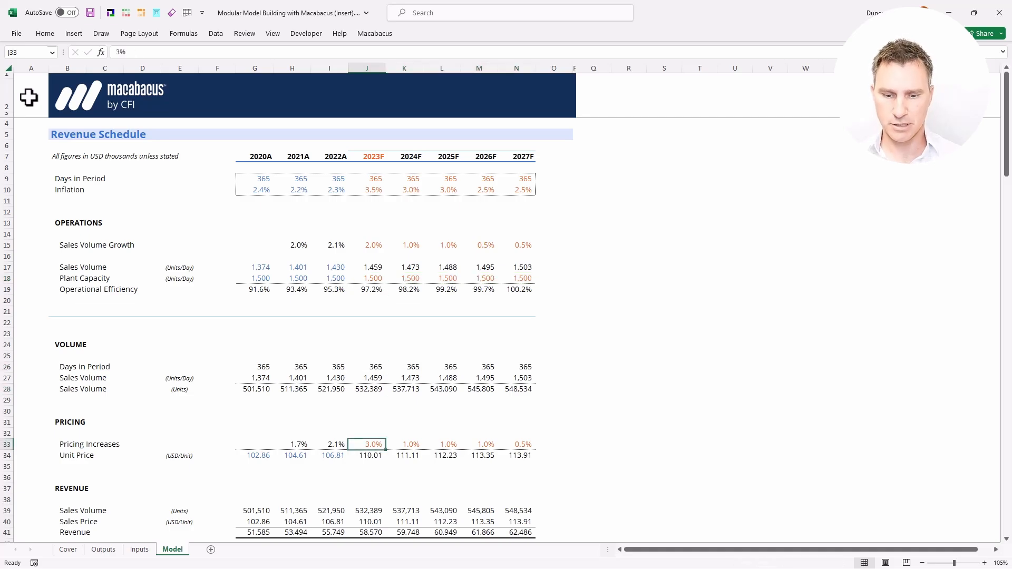
pyautogui.write('=')
pyautogui.hotkey('ctrl', 'pageup')
pyautogui.press('Down')
pyautogui.press('Down')
pyautogui.press('Down')
pyautogui.press('Down')
pyautogui.press('Down')
pyautogui.press('Down')
pyautogui.press('Down')
pyautogui.press('Down')
pyautogui.press('Down')
pyautogui.press('Down')
pyautogui.press('Down')
pyautogui.press('Down')
pyautogui.press('Down')
pyautogui.hotkey('ctrl', 'Right')
pyautogui.hotkey('ctrl', 'Right')
pyautogui.press('Return')
pyautogui.press('Up')
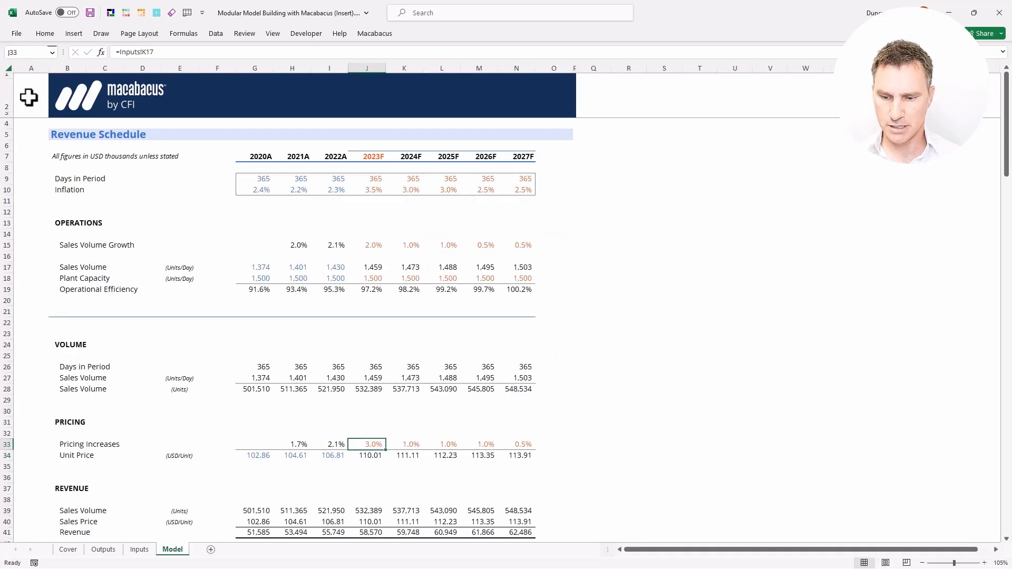
pyautogui.hotkey('ctrl', 'shift', 'Right')
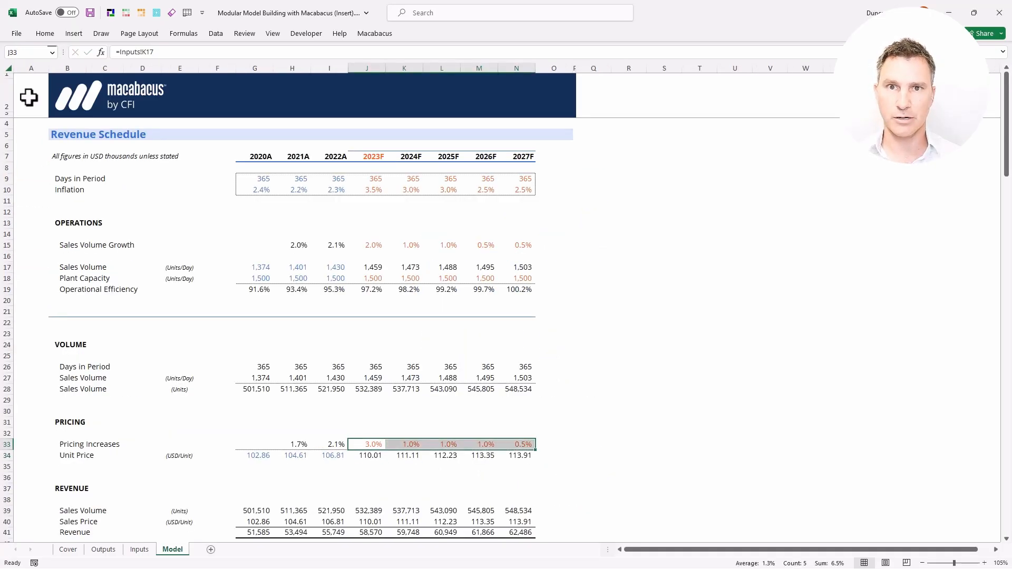
# Auto-colour the fonts of the whole Revenue Schedule block, A5:O45, according to each cell's content type
pyautogui.hotkey('ctrl', 'Left')
pyautogui.hotkey('ctrl', 'Left')
pyautogui.hotkey('ctrl', 'Left')
pyautogui.hotkey('ctrl', 'Up')
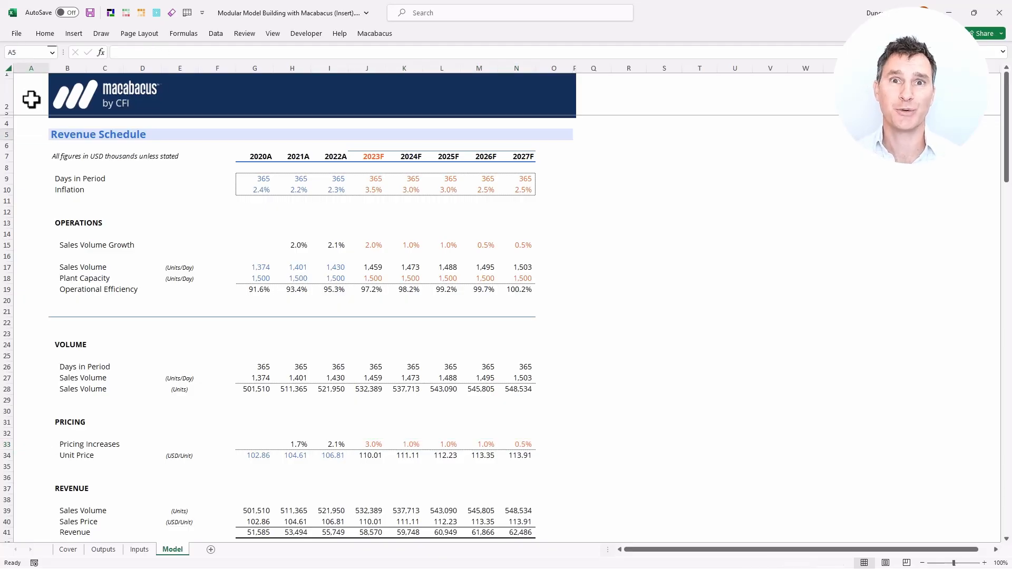
pyautogui.hotkey('ctrl', 'alt', '-')
pyautogui.hotkey('ctrl', 'alt', '-')
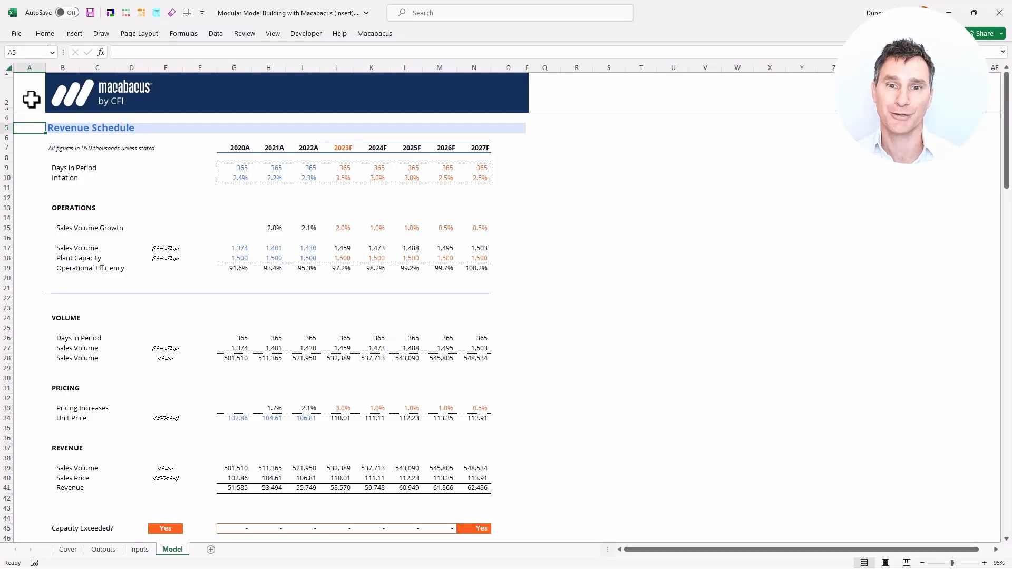
pyautogui.hotkey('ctrl', 'shift', 'Right')
pyautogui.hotkey('ctrl', 'shift', 'Right')
pyautogui.hotkey('shift', 'Down')
pyautogui.hotkey('shift', 'Down')
pyautogui.hotkey('shift', 'Down')
pyautogui.hotkey('shift', 'Down')
pyautogui.hotkey('shift', 'Down')
pyautogui.hotkey('shift', 'Down')
pyautogui.hotkey('shift', 'Down')
pyautogui.hotkey('shift', 'Down')
pyautogui.hotkey('shift', 'Down')
pyautogui.hotkey('shift', 'Down')
pyautogui.hotkey('shift', 'Down')
pyautogui.hotkey('shift', 'Down')
pyautogui.hotkey('shift', 'Down')
pyautogui.hotkey('shift', 'Down')
pyautogui.hotkey('shift', 'Down')
pyautogui.hotkey('shift', 'Down')
pyautogui.hotkey('shift', 'Down')
pyautogui.hotkey('shift', 'Down')
pyautogui.hotkey('shift', 'Down')
pyautogui.hotkey('shift', 'Down')
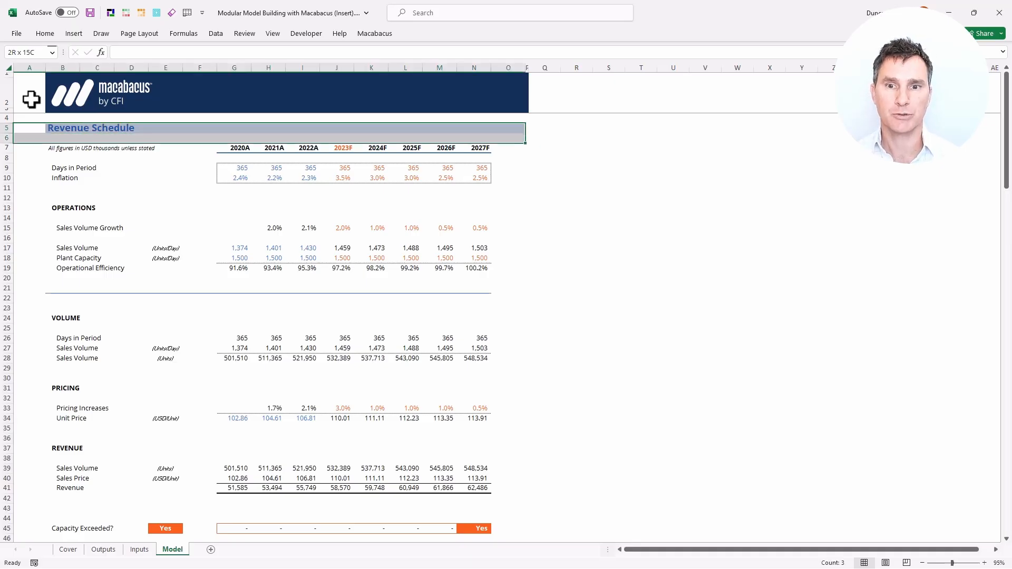
pyautogui.hotkey('shift', 'Down')
pyautogui.hotkey('shift', 'Down')
pyautogui.hotkey('shift', 'Down')
pyautogui.hotkey('shift', 'Down')
pyautogui.hotkey('shift', 'Down')
pyautogui.hotkey('shift', 'Down')
pyautogui.hotkey('shift', 'Down')
pyautogui.hotkey('shift', 'Down')
pyautogui.hotkey('shift', 'Down')
pyautogui.hotkey('shift', 'Down')
pyautogui.hotkey('shift', 'Down')
pyautogui.hotkey('shift', 'Down')
pyautogui.hotkey('shift', 'Down')
pyautogui.hotkey('shift', 'Down')
pyautogui.hotkey('shift', 'Down')
pyautogui.hotkey('shift', 'Down')
pyautogui.hotkey('shift', 'Down')
pyautogui.hotkey('shift', 'Down')
pyautogui.hotkey('shift', 'Down')
pyautogui.hotkey('shift', 'Down')
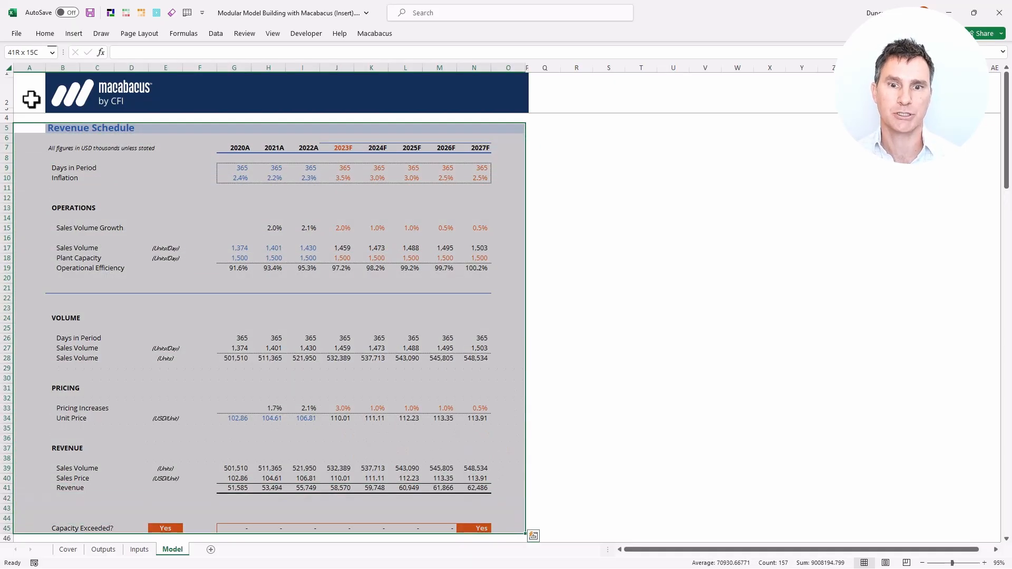
pyautogui.hotkey('ctrl', 'alt', 'a')
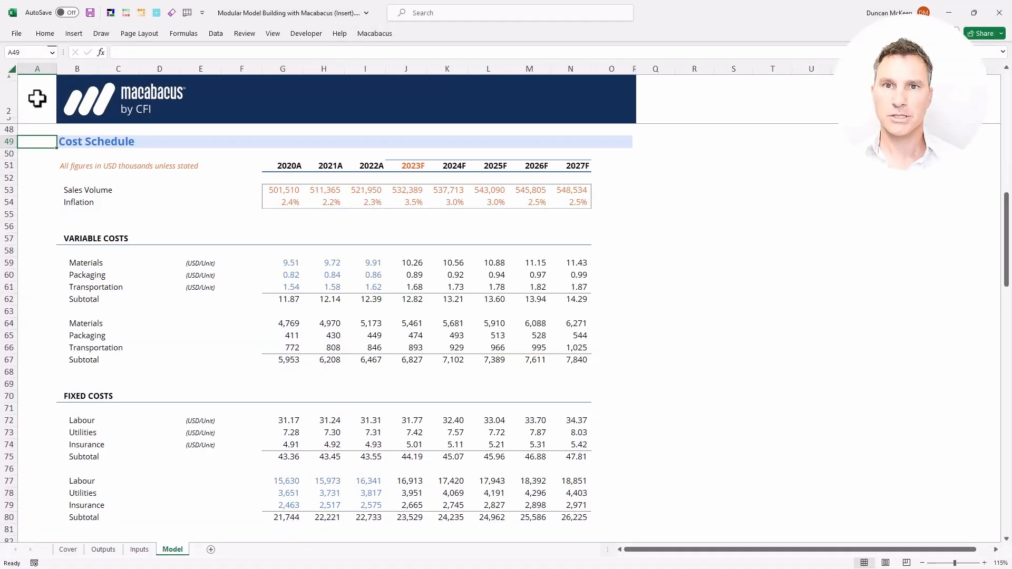
# Change the font colour of the Cost Schedule's units note in B51 to black
pyautogui.press('Right')
pyautogui.press('Down')
pyautogui.press('Down')
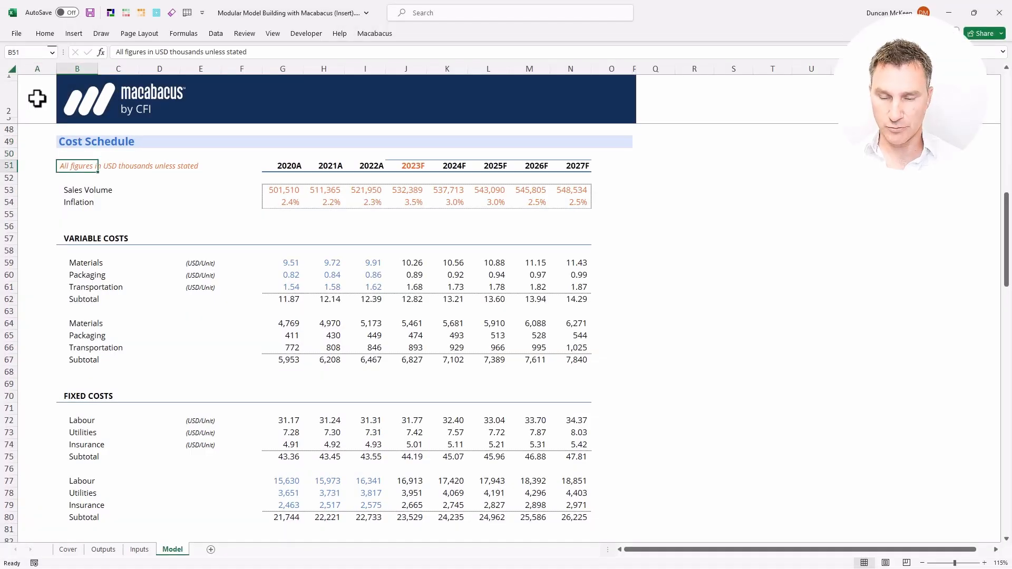
pyautogui.hotkey('ctrl', ';')
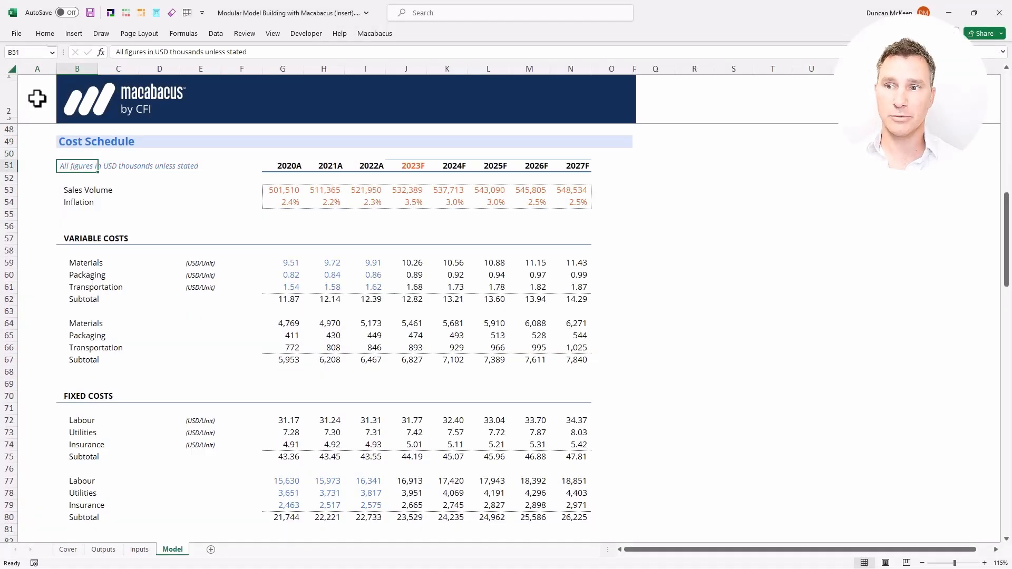
pyautogui.hotkey('ctrl', ';')
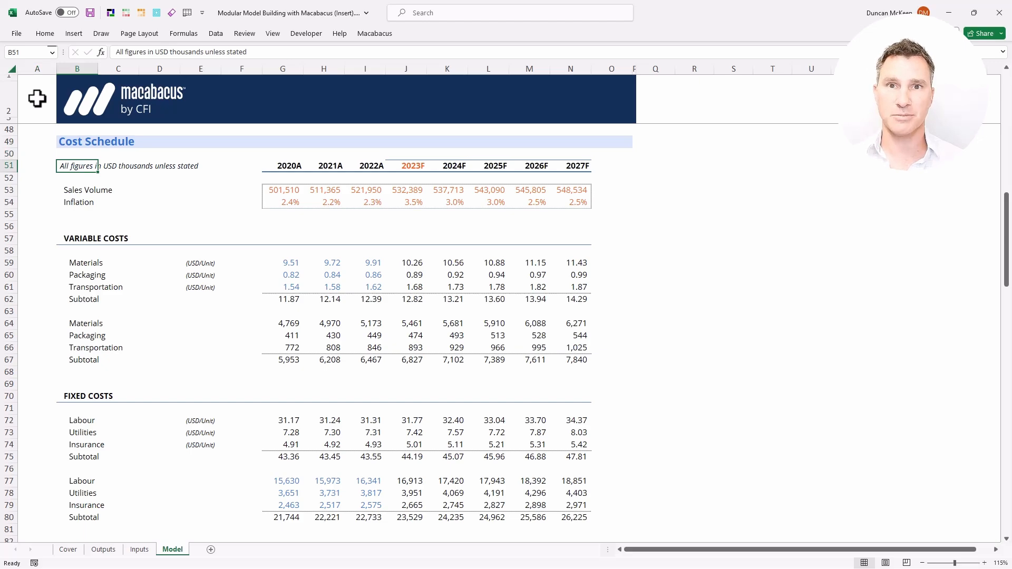
# Link the Cost Schedule's 2023F header cell J51 to the Revenue Schedule header with the row-anchored formula =J$7
pyautogui.press('Right')
pyautogui.press('Right')
pyautogui.press('Right')
pyautogui.press('Right')
pyautogui.press('Right')
pyautogui.press('Right')
pyautogui.press('Right')
pyautogui.press('Right')
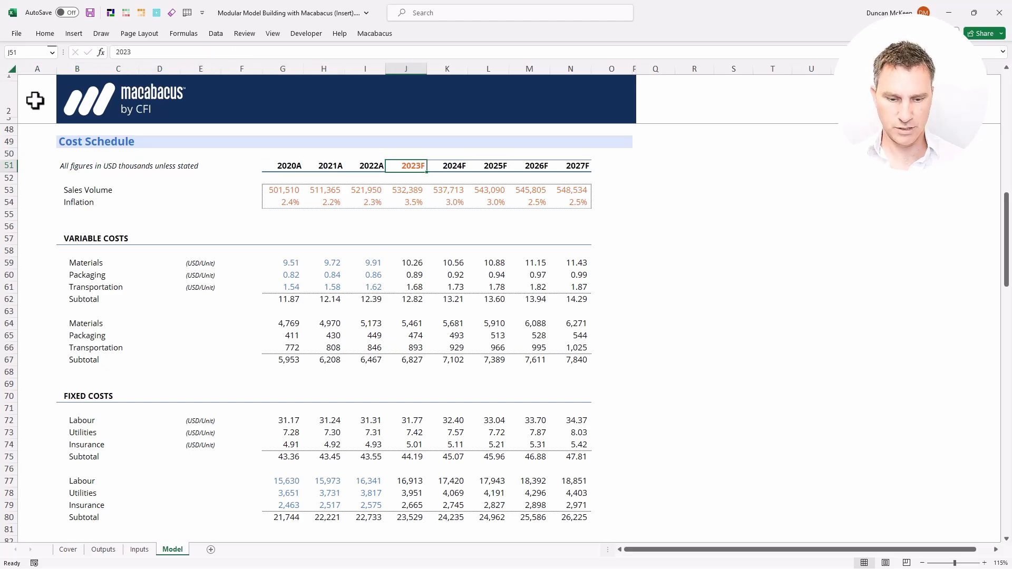
pyautogui.write('=')
pyautogui.press('pageup')
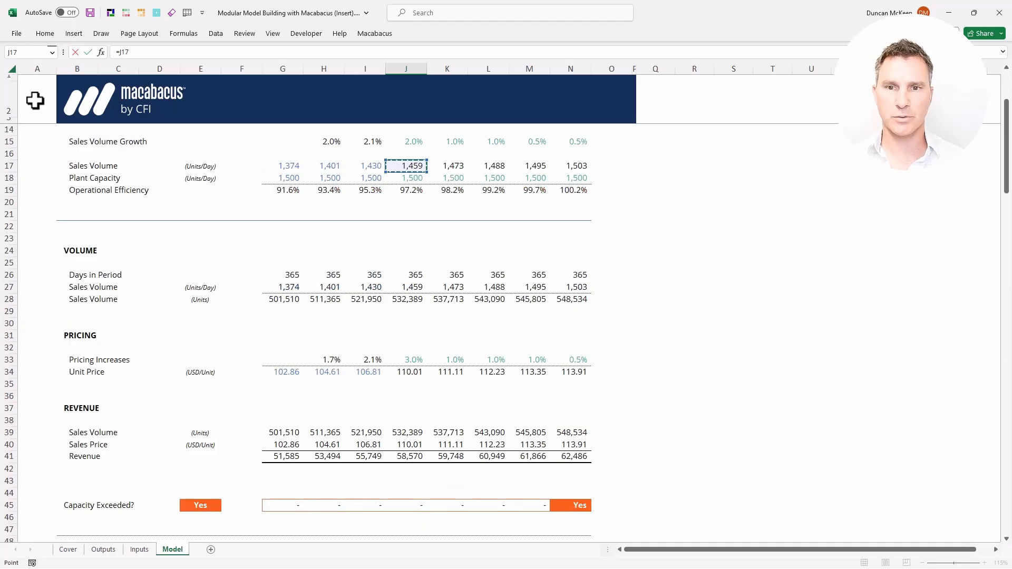
pyautogui.press('Up')
pyautogui.press('Up')
pyautogui.press('Up')
pyautogui.press('Up')
pyautogui.press('Up')
pyautogui.press('Up')
pyautogui.press('Up')
pyautogui.press('Up')
pyautogui.press('Up')
pyautogui.press('Up')
pyautogui.press('Up')
pyautogui.press('Up')
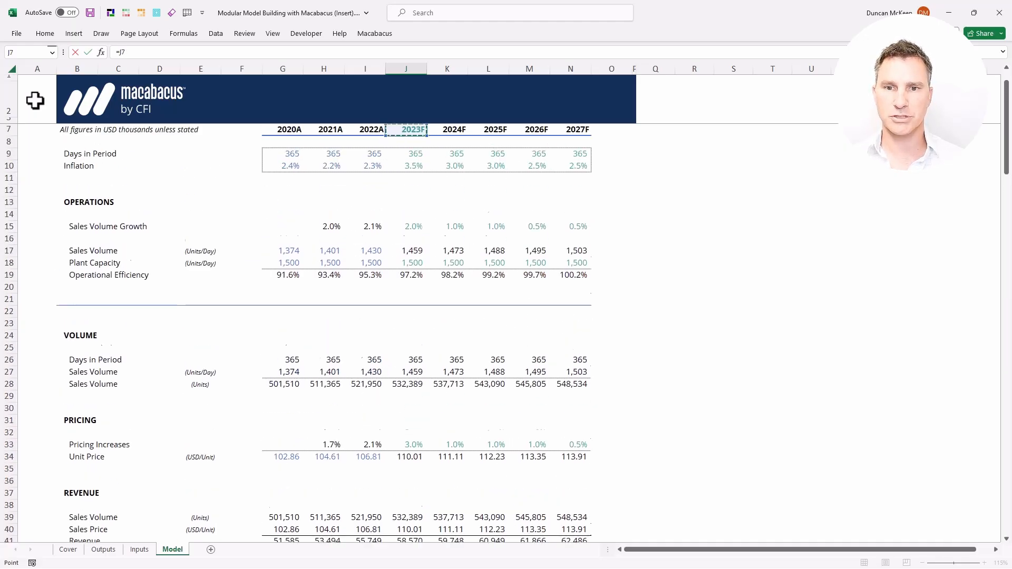
pyautogui.press('Down')
pyautogui.press('Down')
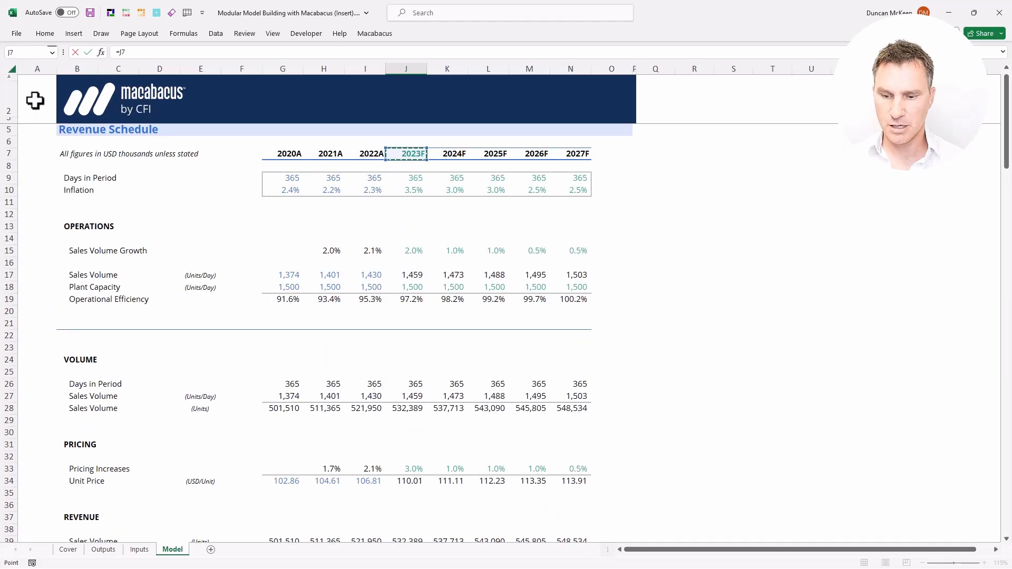
pyautogui.press('F4')
pyautogui.press('F4')
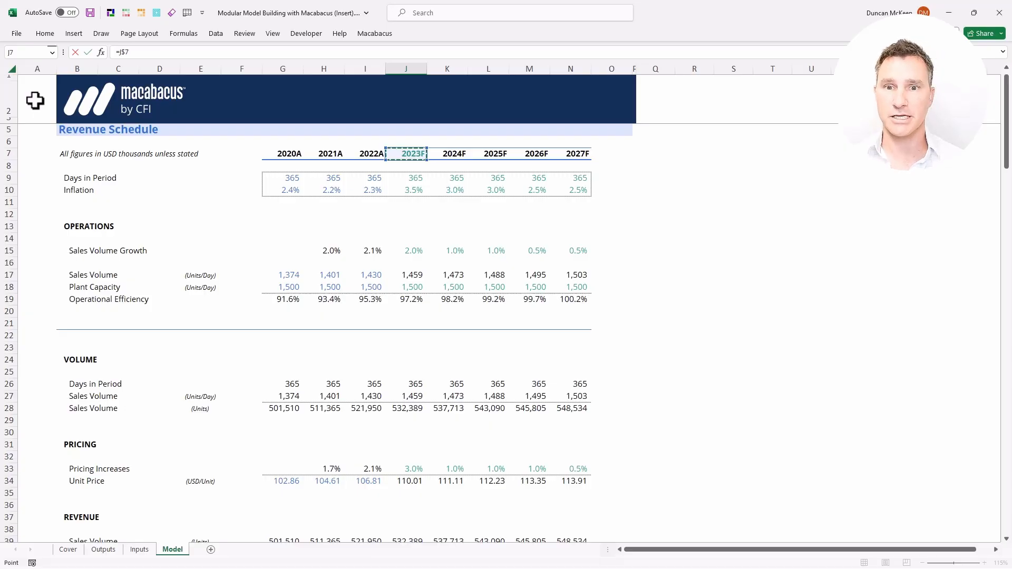
pyautogui.press('Return')
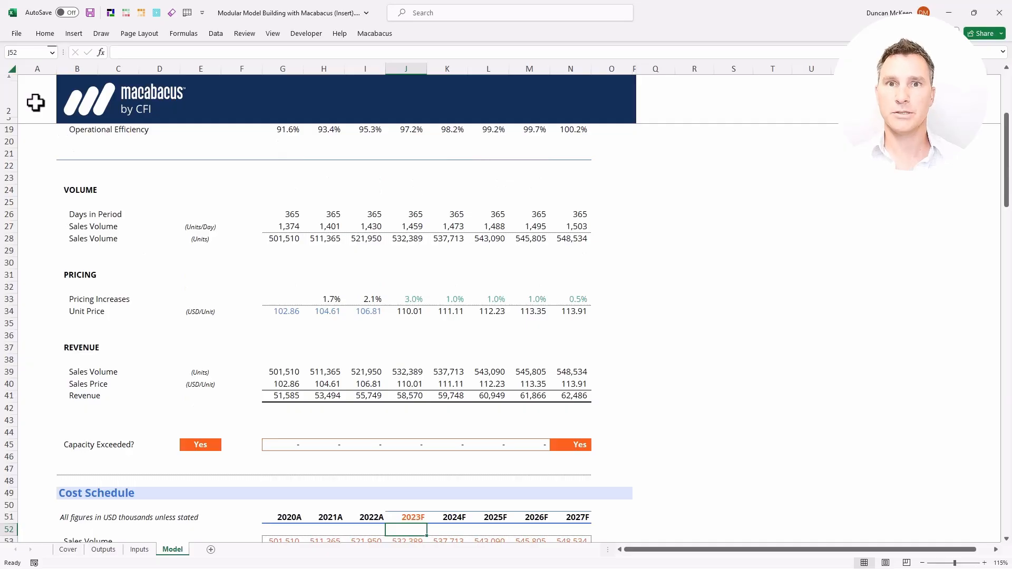
# Return to the Cost Schedule's 2023F header in J51 and change its font colour to black
pyautogui.press('Scroll_Lock')
pyautogui.press('Down')
pyautogui.press('Down')
pyautogui.press('Down')
pyautogui.press('Down')
pyautogui.press('Down')
pyautogui.press('Down')
pyautogui.press('Down')
pyautogui.press('Down')
pyautogui.press('Down')
pyautogui.press('Down')
pyautogui.press('Down')
pyautogui.press('Down')
pyautogui.press('Down')
pyautogui.press('Down')
pyautogui.press('Down')
pyautogui.press('Down')
pyautogui.press('Down')
pyautogui.press('Down')
pyautogui.press('Down')
pyautogui.press('Down')
pyautogui.press('Down')
pyautogui.press('Down')
pyautogui.press('Down')
pyautogui.press('Down')
pyautogui.press('Scroll_Lock')
pyautogui.press('Up')
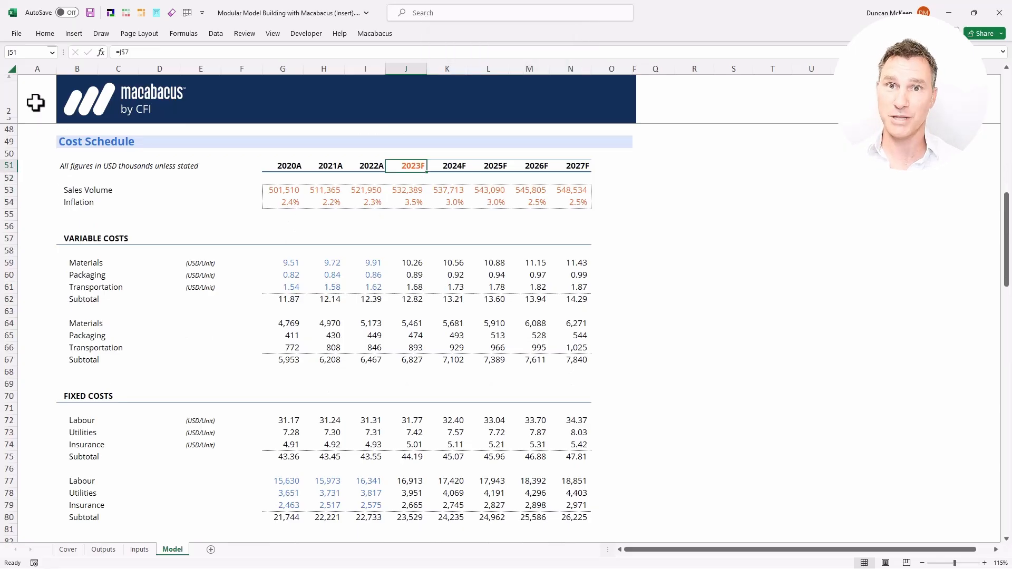
pyautogui.hotkey('ctrl', ';')
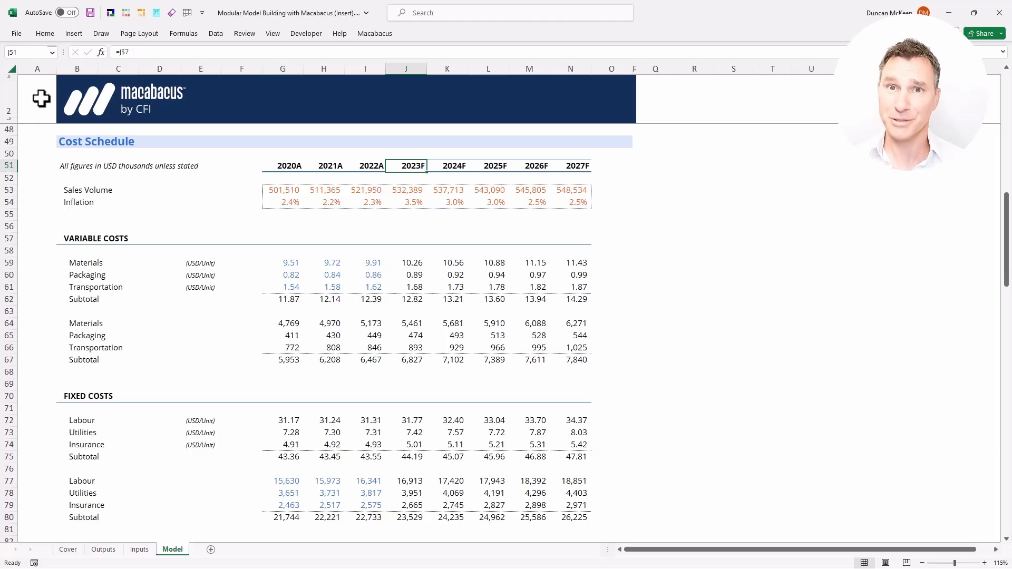
# Copy the linked 2023F header from J51 and paste it into the Income Statement's 2023F header cell J97
pyautogui.hotkey('ctrl', 'c')
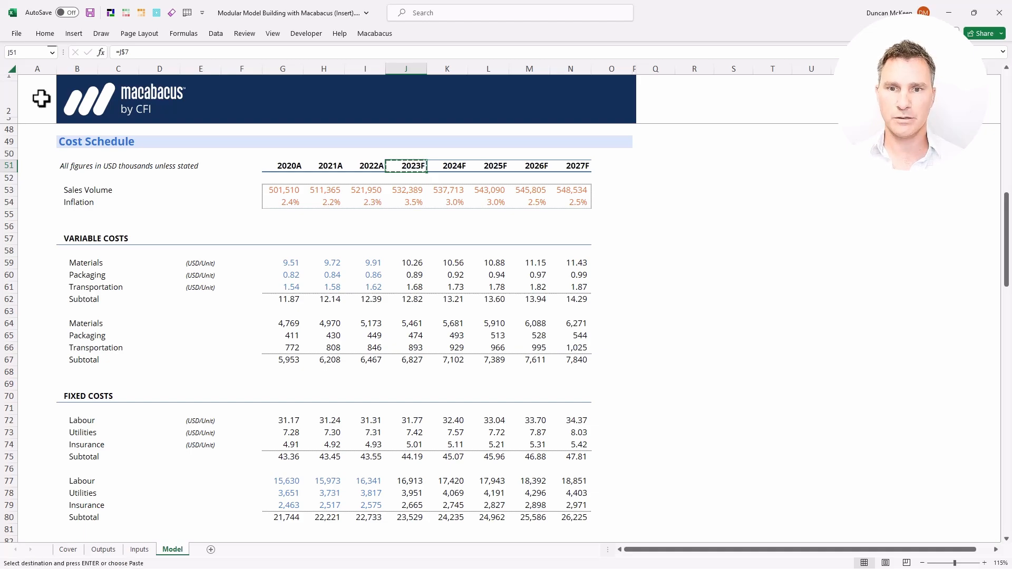
pyautogui.press('pagedown')
pyautogui.press('Down')
pyautogui.press('Down')
pyautogui.press('Down')
pyautogui.press('Down')
pyautogui.press('Down')
pyautogui.press('Down')
pyautogui.press('Down')
pyautogui.press('Down')
pyautogui.press('Down')
pyautogui.press('Down')
pyautogui.press('Down')
pyautogui.press('Down')
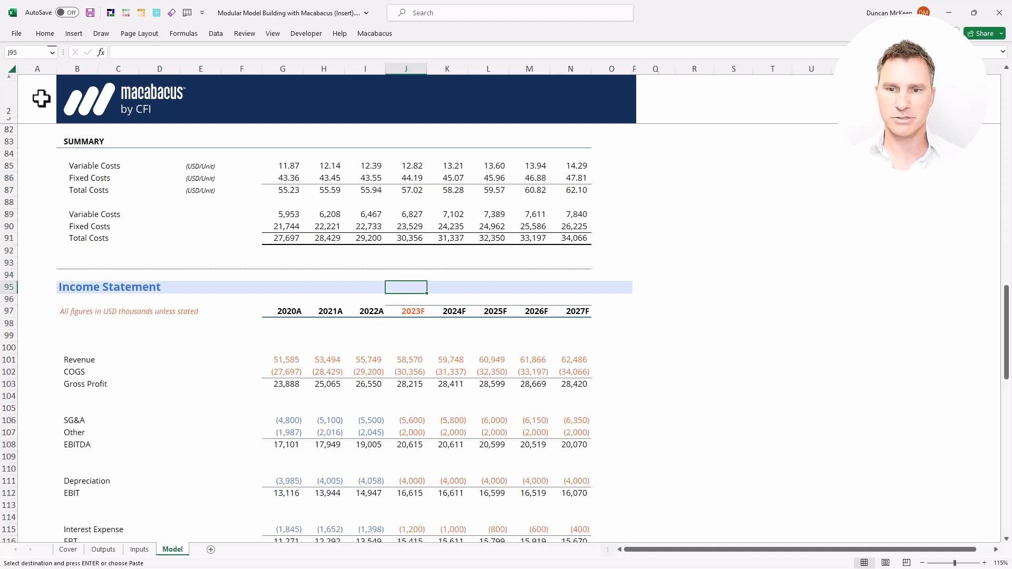
pyautogui.hotkey('ctrl', 'v')
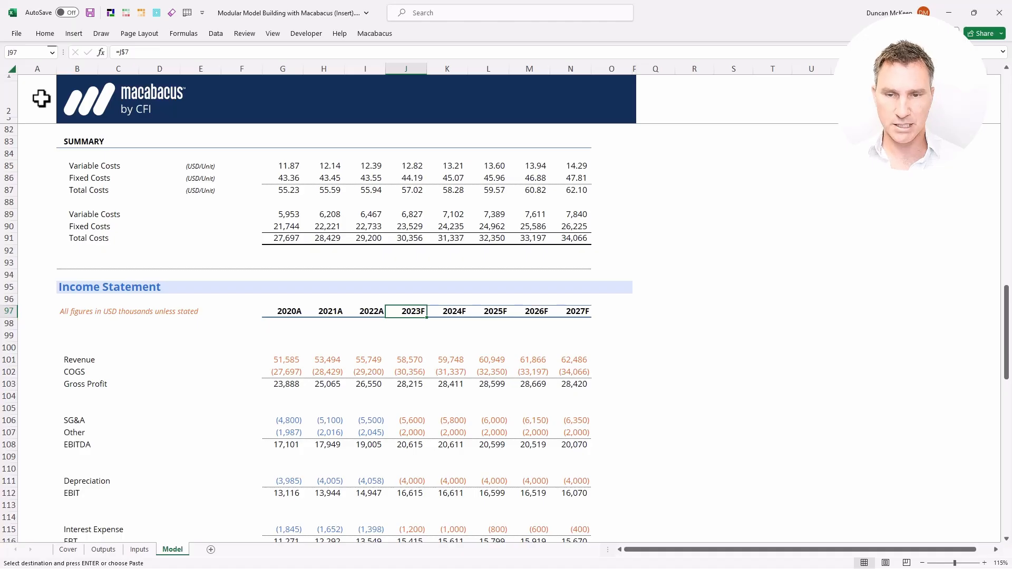
# Select the Cost Schedule's Sales Volume and Inflation figures in G53:N54 and clear the pending copy
pyautogui.press('pageup')
pyautogui.press('Up')
pyautogui.press('Up')
pyautogui.press('Up')
pyautogui.press('Up')
pyautogui.press('Up')
pyautogui.press('Up')
pyautogui.press('Up')
pyautogui.press('Up')
pyautogui.press('Up')
pyautogui.press('Up')
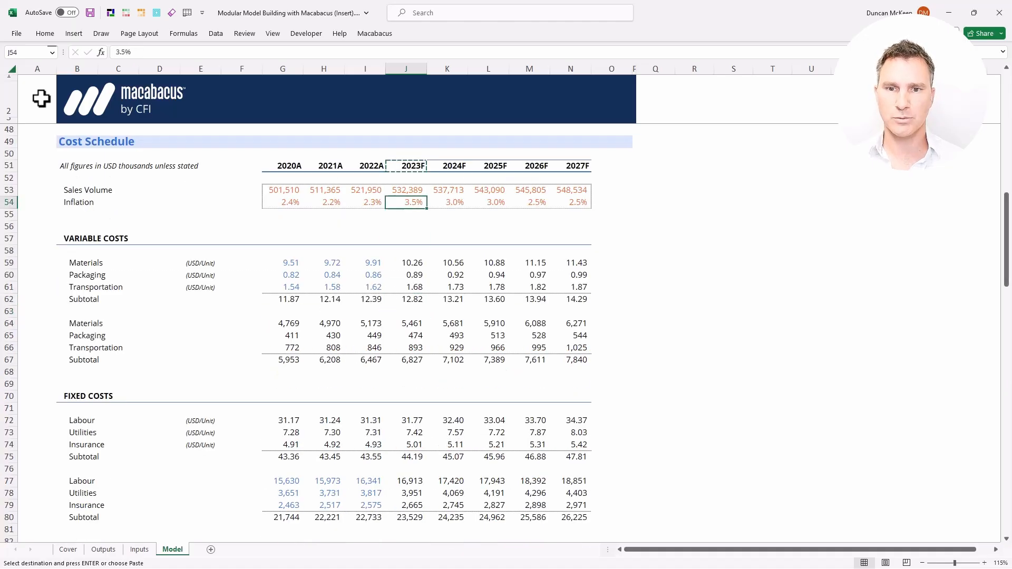
pyautogui.press('Left')
pyautogui.press('Left')
pyautogui.press('Left')
pyautogui.hotkey('ctrl', 'shift', 'Right')
pyautogui.hotkey('shift', 'Down')
pyautogui.press('Escape')
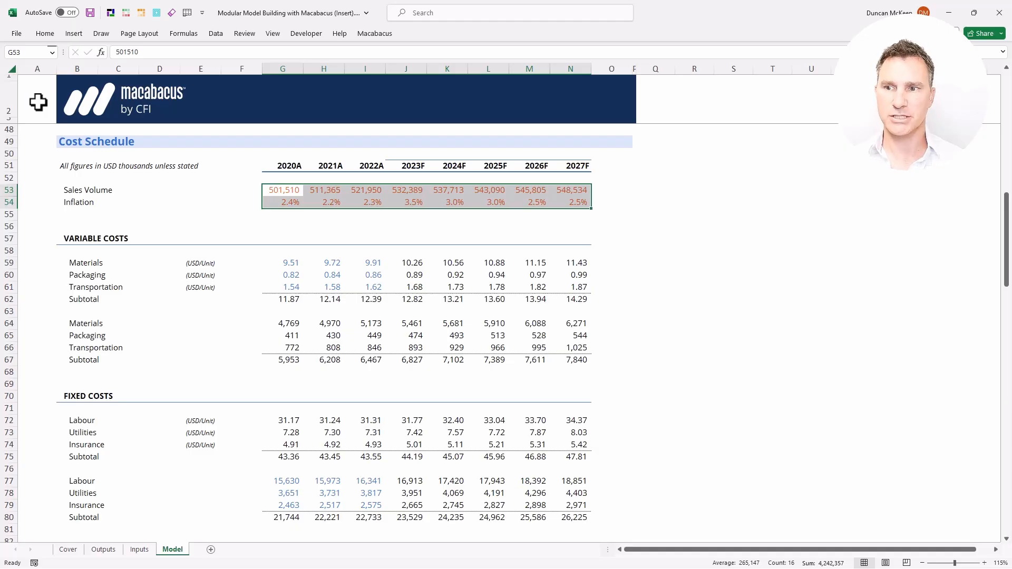
# Link the Cost Schedule's 2020A Sales Volume in G53 to the Revenue Schedule's sales volume with the formula =G39
pyautogui.hotkey('ctrl', 'c')
pyautogui.write('=')
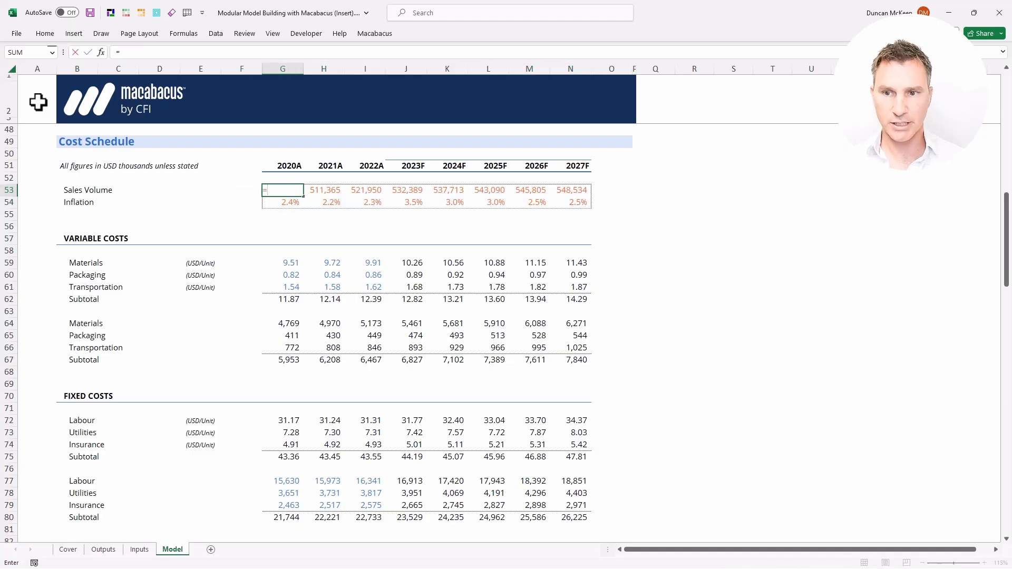
pyautogui.press('pageup')
pyautogui.press('Down')
pyautogui.press('Down')
pyautogui.press('Down')
pyautogui.press('Down')
pyautogui.press('Down')
pyautogui.press('Down')
pyautogui.press('Down')
pyautogui.press('Down')
pyautogui.press('Down')
pyautogui.press('Down')
pyautogui.press('Down')
pyautogui.press('Down')
pyautogui.press('Down')
pyautogui.press('Down')
pyautogui.press('Down')
pyautogui.press('Down')
pyautogui.press('Down')
pyautogui.press('Down')
pyautogui.press('Down')
pyautogui.press('Down')
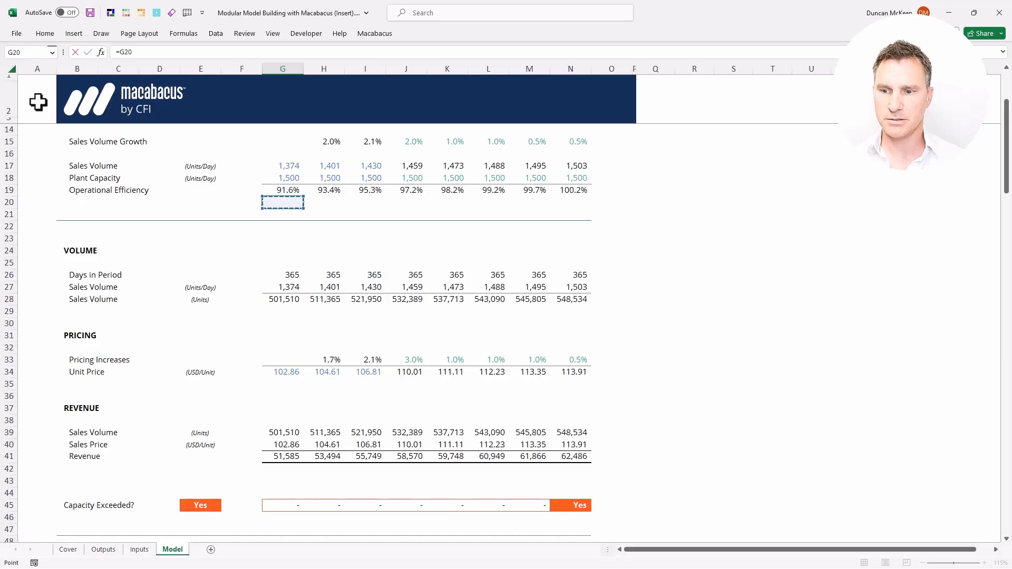
pyautogui.press('Return')
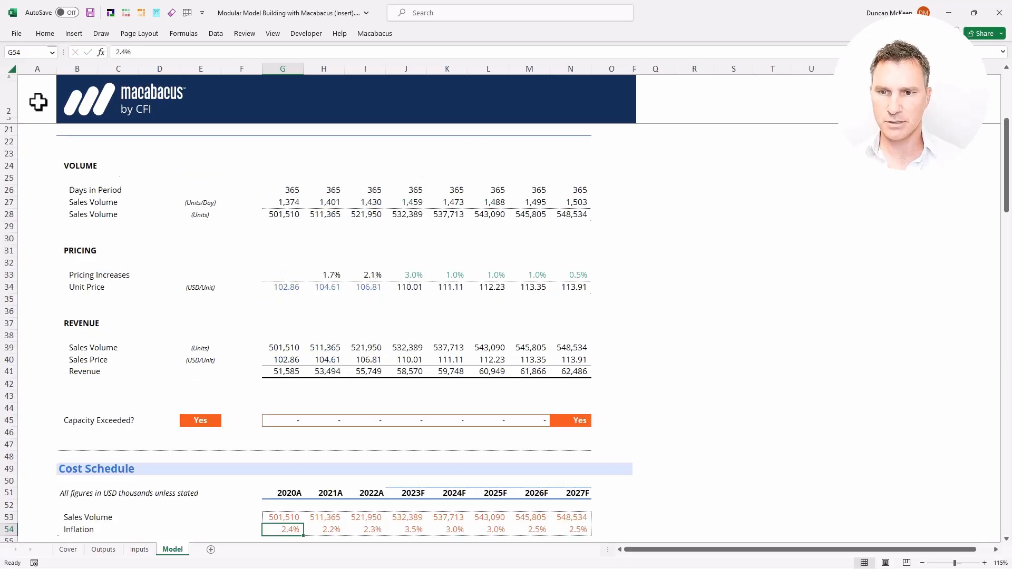
# Link the Cost Schedule's 2020A Inflation in G54 to the Revenue Schedule's 2020A Inflation in G10
pyautogui.press('Down')
pyautogui.press('Down')
pyautogui.press('Down')
pyautogui.press('Up')
pyautogui.press('Up')
pyautogui.press('Up')
pyautogui.write('=')
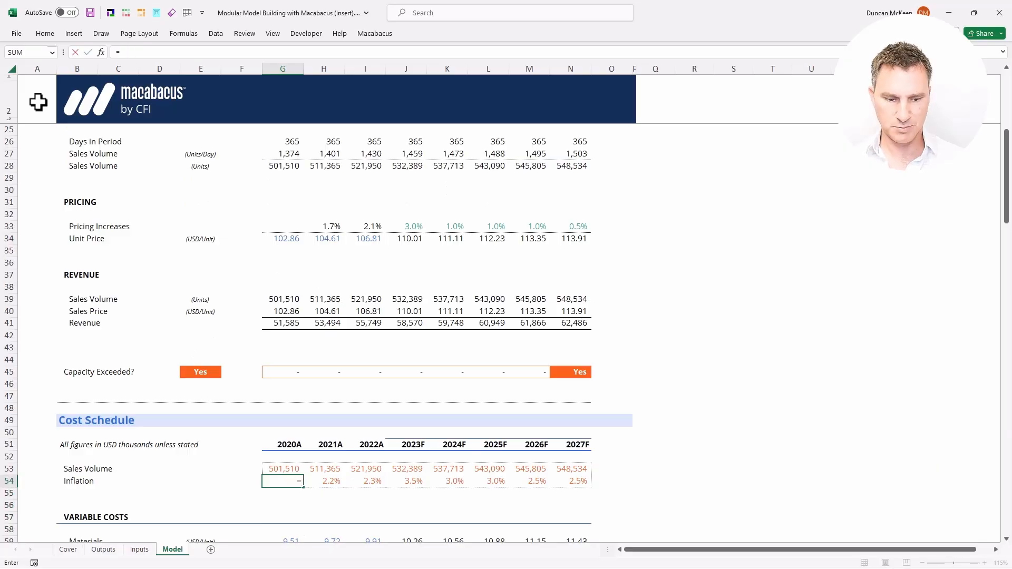
pyautogui.press('pageup')
pyautogui.press('Up')
pyautogui.press('Up')
pyautogui.press('Up')
pyautogui.press('Up')
pyautogui.press('Up')
pyautogui.press('Up')
pyautogui.press('Up')
pyautogui.press('Up')
pyautogui.press('Up')
pyautogui.press('Up')
pyautogui.press('Up')
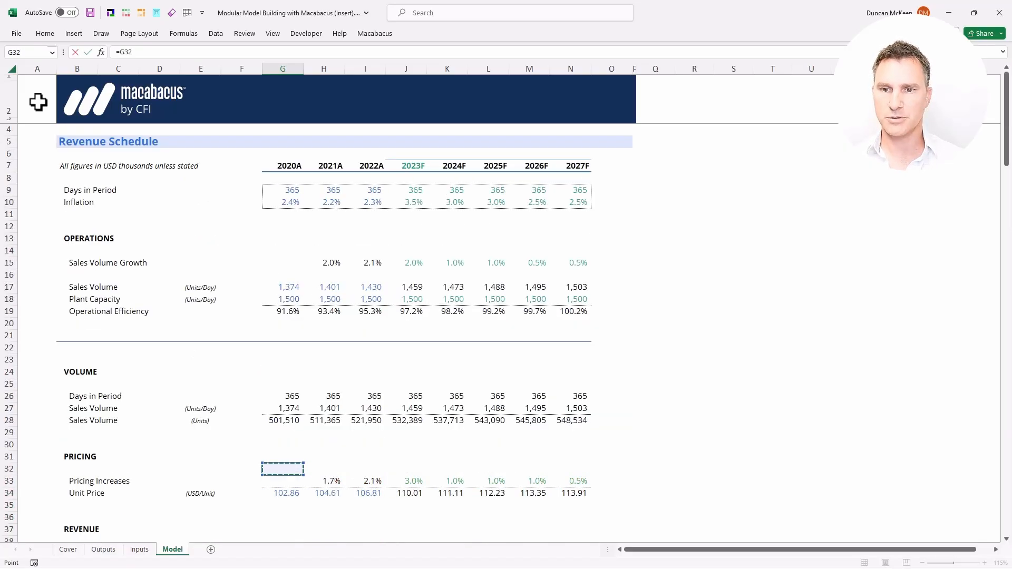
pyautogui.press('Up')
pyautogui.press('Up')
pyautogui.press('Up')
pyautogui.press('Up')
pyautogui.press('Up')
pyautogui.press('Up')
pyautogui.press('Up')
pyautogui.press('Up')
pyautogui.press('Up')
pyautogui.press('Up')
pyautogui.press('Up')
pyautogui.press('Up')
pyautogui.press('Return')
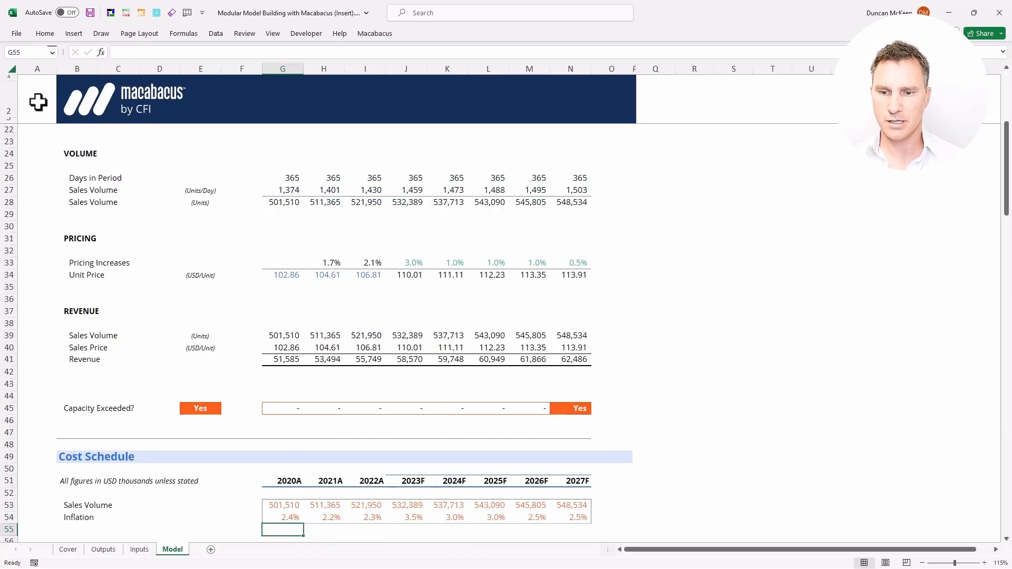
# Copy the linked cells G53:G54 and paste only their formulas across G53:N54 through 2027F
pyautogui.press('Up')
pyautogui.press('Up')
pyautogui.press('Up')
pyautogui.hotkey('shift', 'Down')
pyautogui.hotkey('ctrl', 'c')
pyautogui.hotkey('ctrl', 'shift', 'Right')
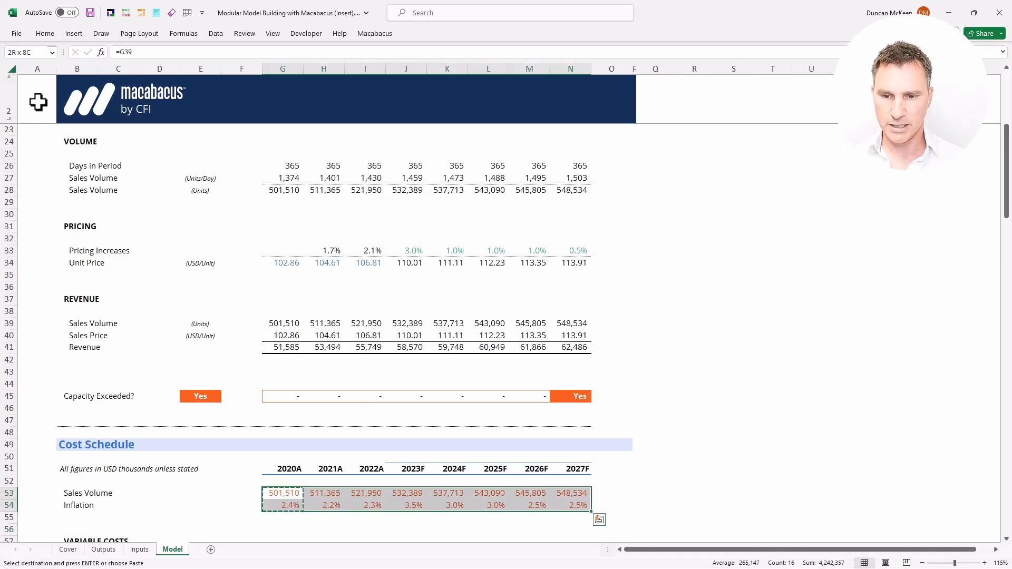
pyautogui.hotkey('alt', 'h')
pyautogui.press('v')
pyautogui.press('s')
pyautogui.press('f')
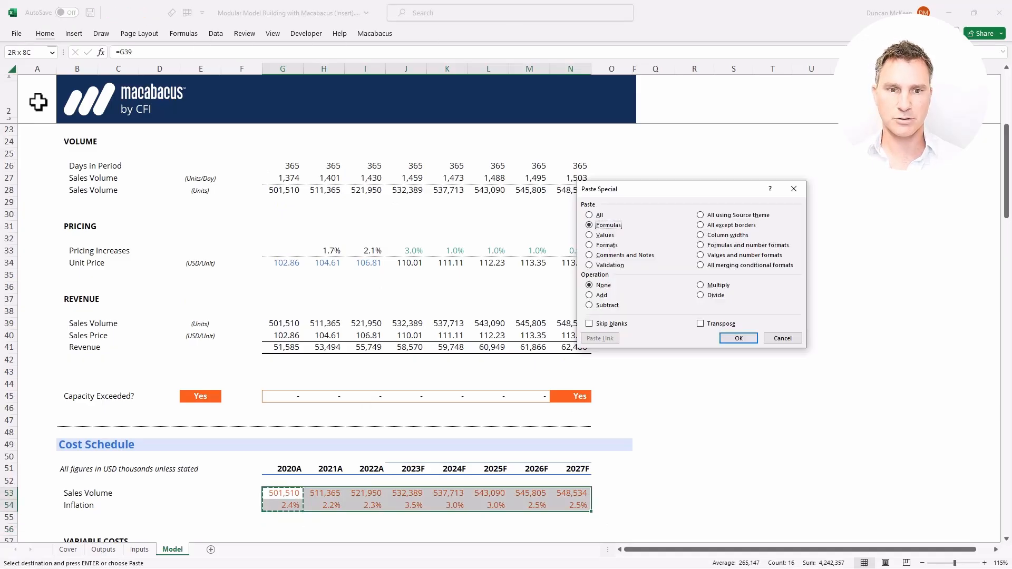
pyautogui.press('Return')
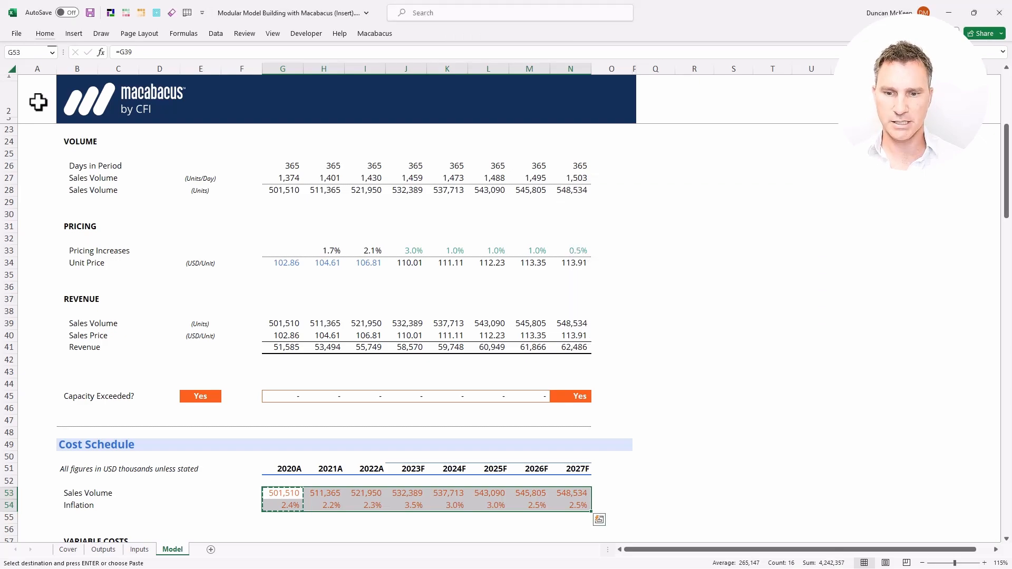
# Bring the whole Cost Schedule into view at 90% zoom, with cell A49 beside its title selected
pyautogui.press('shift')
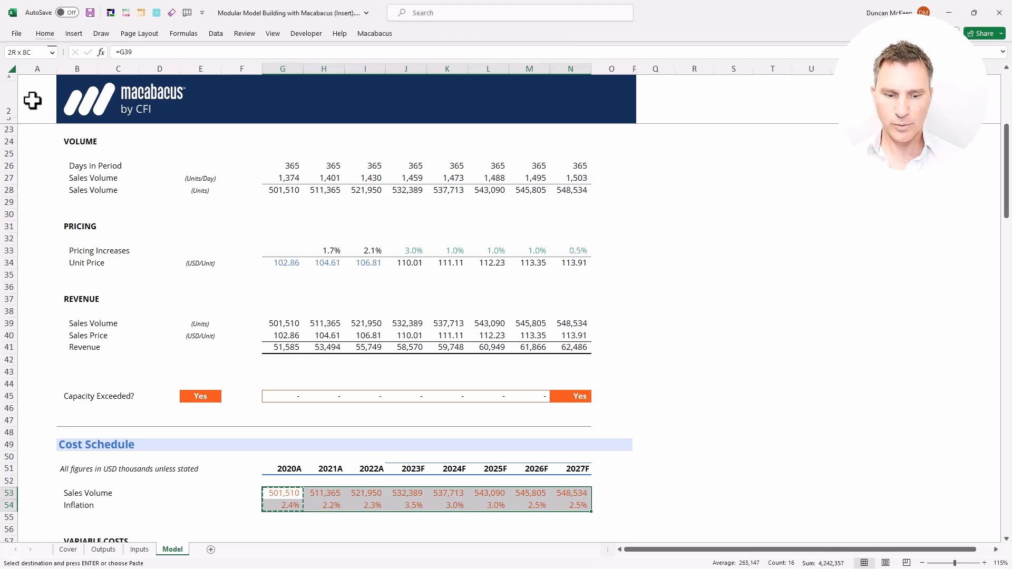
pyautogui.press('Scroll_Lock')
pyautogui.press('Down')
pyautogui.press('Down')
pyautogui.press('Down')
pyautogui.press('Down')
pyautogui.press('Down')
pyautogui.press('Down')
pyautogui.press('Down')
pyautogui.press('Down')
pyautogui.press('Down')
pyautogui.press('Down')
pyautogui.press('Down')
pyautogui.press('Down')
pyautogui.press('Down')
pyautogui.press('Down')
pyautogui.press('Down')
pyautogui.press('Down')
pyautogui.press('Down')
pyautogui.press('Down')
pyautogui.press('Down')
pyautogui.press('Down')
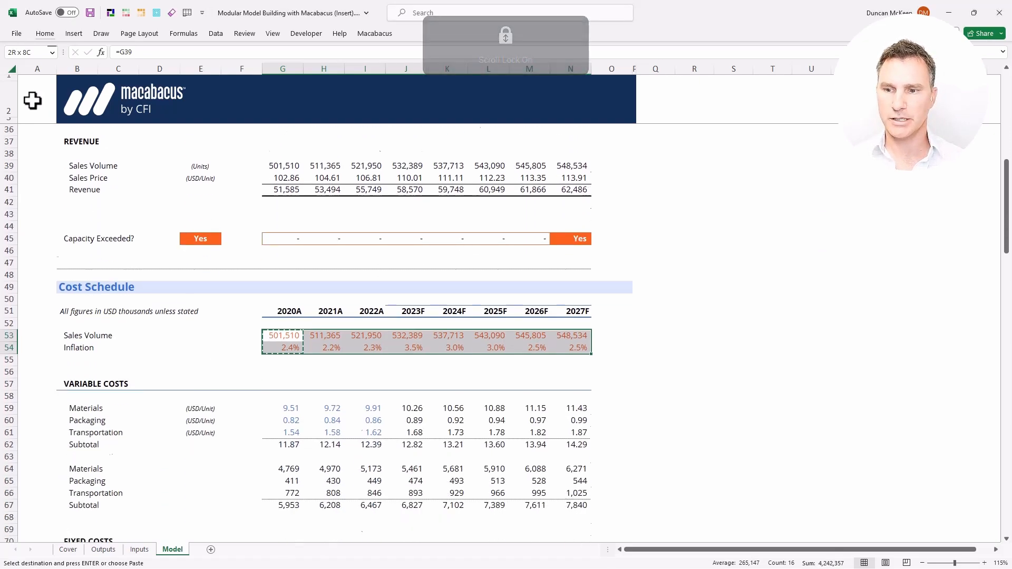
pyautogui.press('Down')
pyautogui.press('Down')
pyautogui.press('Down')
pyautogui.press('Scroll_Lock')
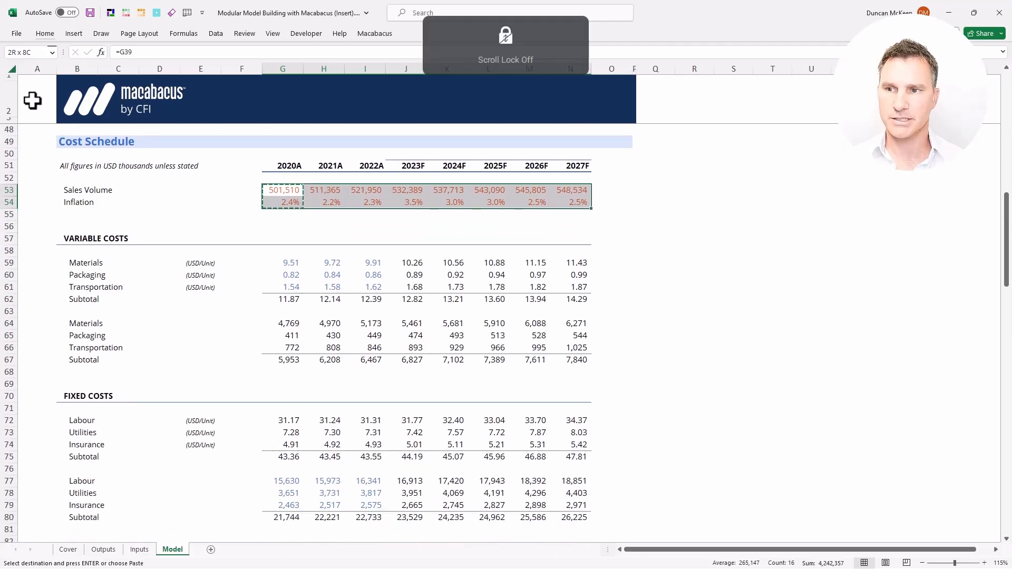
pyautogui.press('Home')
pyautogui.hotkey('ctrl', 'Up')
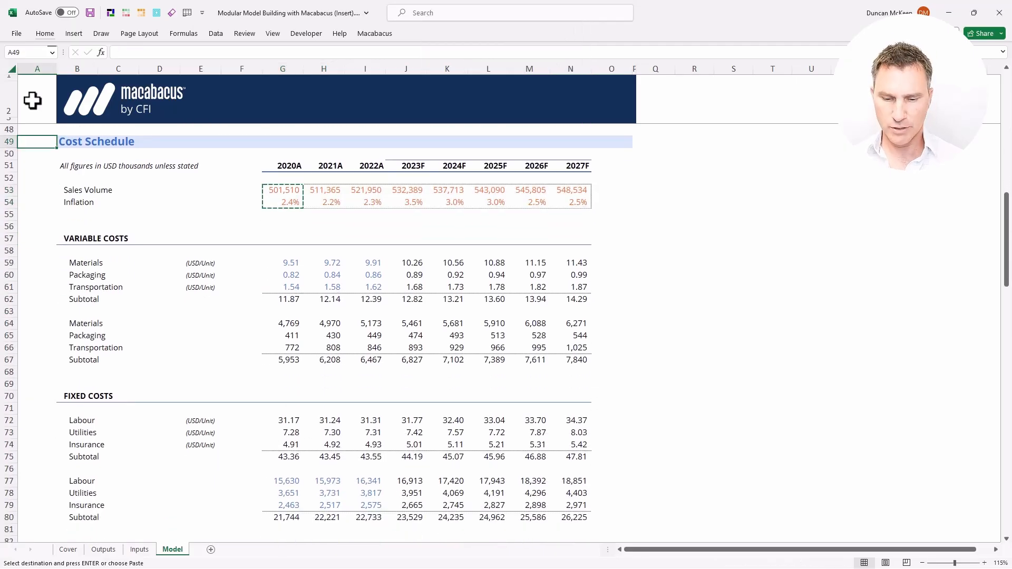
pyautogui.hotkey('ctrl', 'alt', '-')
pyautogui.hotkey('ctrl', 'alt', '-')
pyautogui.hotkey('ctrl', 'alt', '-')
pyautogui.hotkey('ctrl', 'alt', '-')
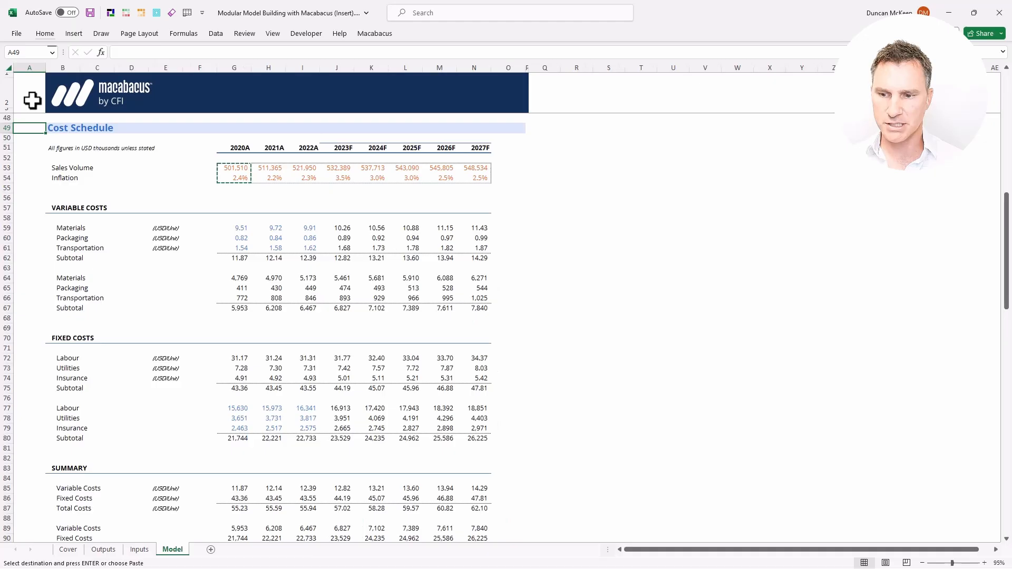
pyautogui.hotkey('ctrl', 'alt', '-')
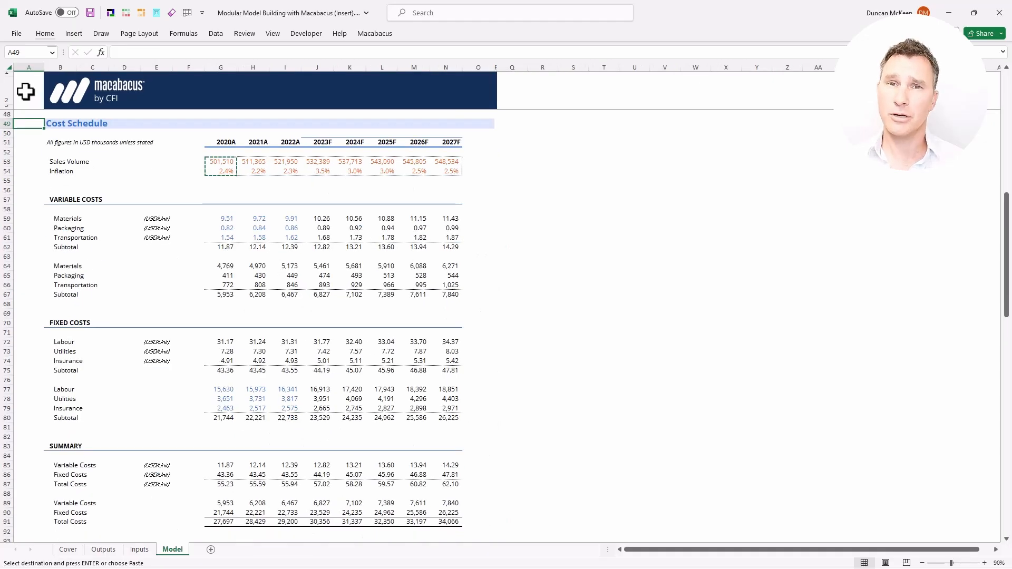
# Auto-colour the Cost Schedule block B49:O91 so its linked Sales Volume and Inflation figures use black font
pyautogui.press('Right')
pyautogui.hotkey('ctrl', 'shift', 'Right')
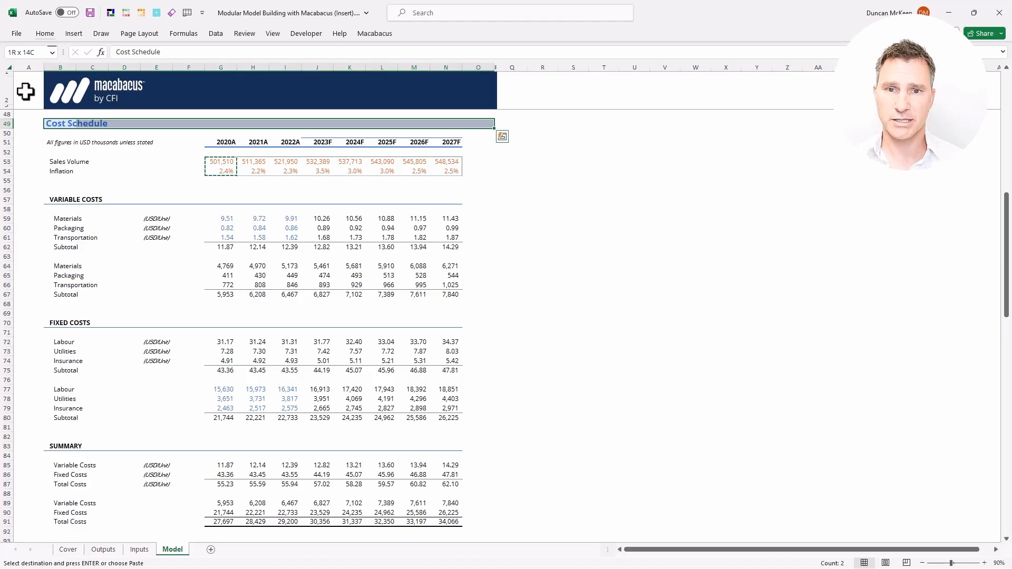
pyautogui.hotkey('shift', 'Down')
pyautogui.hotkey('shift', 'Down')
pyautogui.hotkey('shift', 'Down')
pyautogui.hotkey('shift', 'Down')
pyautogui.hotkey('shift', 'Down')
pyautogui.hotkey('shift', 'Down')
pyautogui.hotkey('shift', 'Down')
pyautogui.hotkey('shift', 'Down')
pyautogui.hotkey('shift', 'Down')
pyautogui.hotkey('shift', 'Down')
pyautogui.hotkey('shift', 'Down')
pyautogui.hotkey('shift', 'Down')
pyautogui.hotkey('shift', 'Down')
pyautogui.hotkey('shift', 'Down')
pyautogui.hotkey('shift', 'Down')
pyautogui.hotkey('shift', 'Down')
pyautogui.hotkey('shift', 'Down')
pyautogui.hotkey('shift', 'Down')
pyautogui.hotkey('shift', 'Down')
pyautogui.hotkey('shift', 'Down')
pyautogui.hotkey('shift', 'Down')
pyautogui.hotkey('shift', 'Down')
pyautogui.hotkey('shift', 'Down')
pyautogui.hotkey('shift', 'Down')
pyautogui.hotkey('shift', 'Down')
pyautogui.hotkey('shift', 'Down')
pyautogui.hotkey('shift', 'Down')
pyautogui.hotkey('shift', 'Down')
pyautogui.hotkey('shift', 'Down')
pyautogui.hotkey('shift', 'Down')
pyautogui.hotkey('shift', 'Down')
pyautogui.hotkey('shift', 'Down')
pyautogui.hotkey('shift', 'Down')
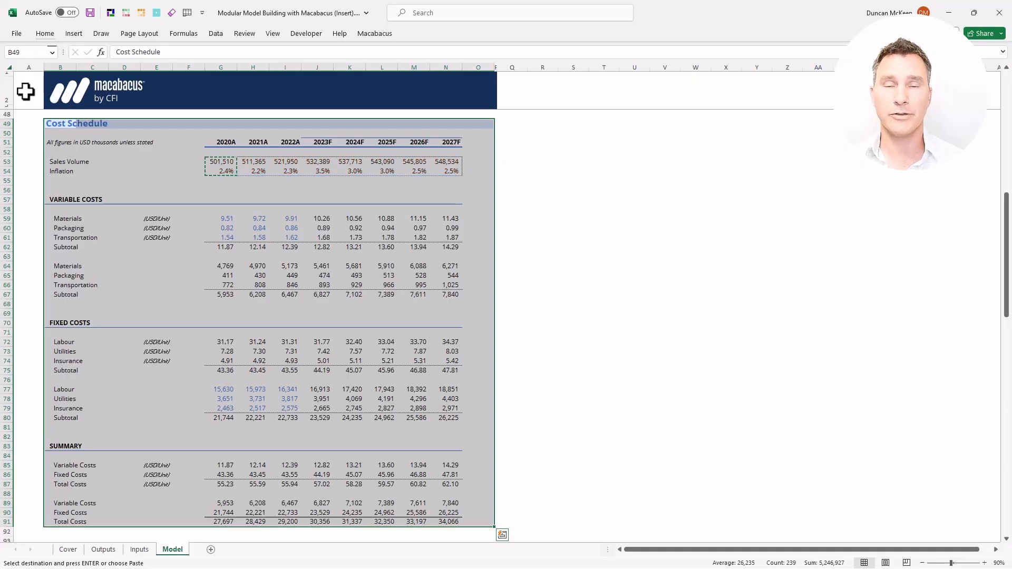
pyautogui.press('Escape')
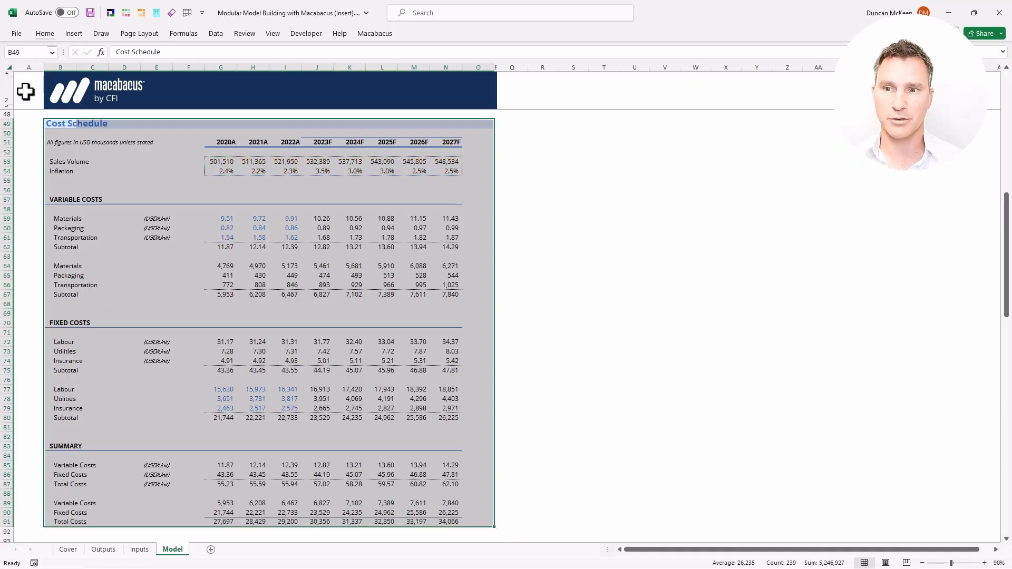
# Bring the whole Income Statement into view at 110% zoom, with cell A95 beside its title selected
pyautogui.press('Left')
pyautogui.hotkey('ctrl', 'Down')
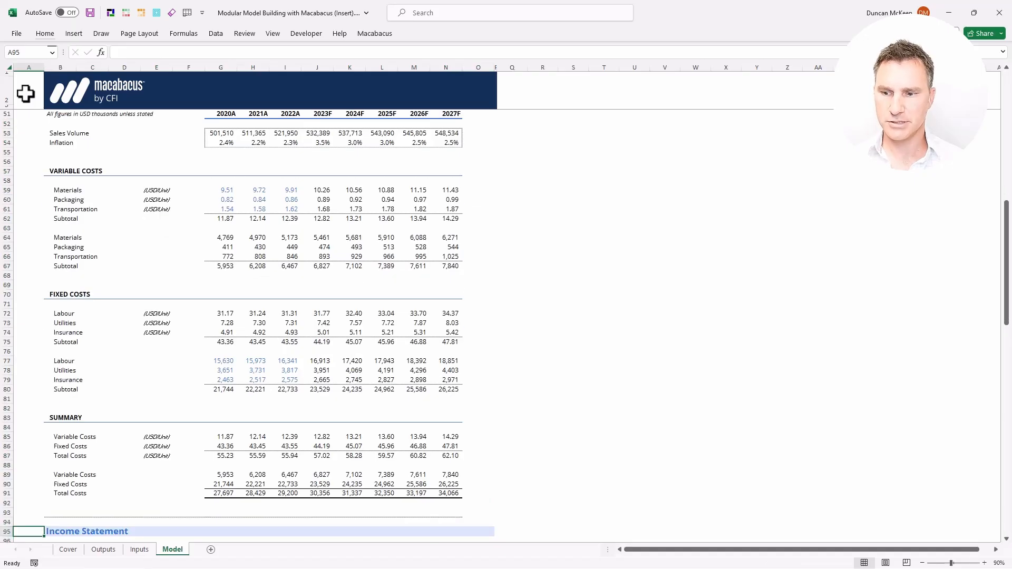
pyautogui.press('Scroll_Lock')
pyautogui.press('Down')
pyautogui.press('Down')
pyautogui.press('Down')
pyautogui.press('Down')
pyautogui.press('Down')
pyautogui.press('Down')
pyautogui.press('Down')
pyautogui.press('Down')
pyautogui.press('Down')
pyautogui.press('Down')
pyautogui.press('Down')
pyautogui.press('Down')
pyautogui.press('Down')
pyautogui.press('Down')
pyautogui.press('Down')
pyautogui.press('Down')
pyautogui.press('Down')
pyautogui.press('Down')
pyautogui.press('Down')
pyautogui.press('Down')
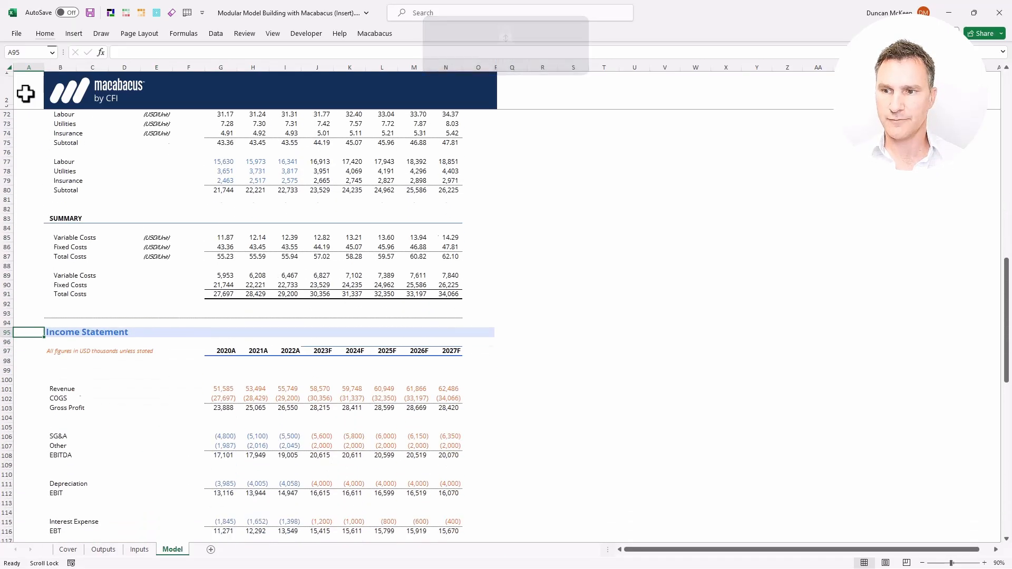
pyautogui.press('Down')
pyautogui.press('Down')
pyautogui.press('Down')
pyautogui.press('Down')
pyautogui.press('Down')
pyautogui.press('Down')
pyautogui.press('Down')
pyautogui.press('Down')
pyautogui.press('Scroll_Lock')
pyautogui.scroll(5, 26, 94)
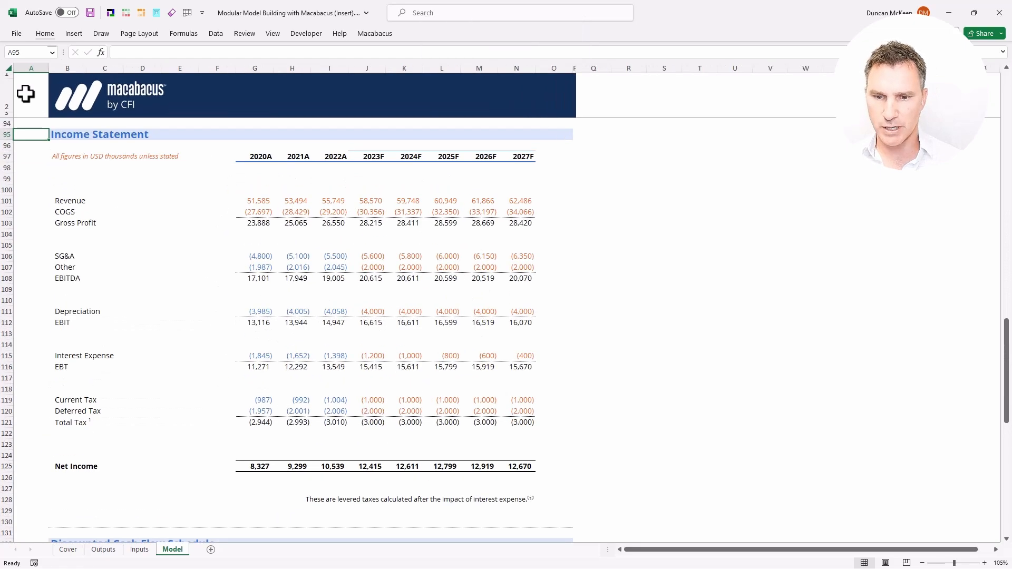
pyautogui.scroll(-1, 25, 94)
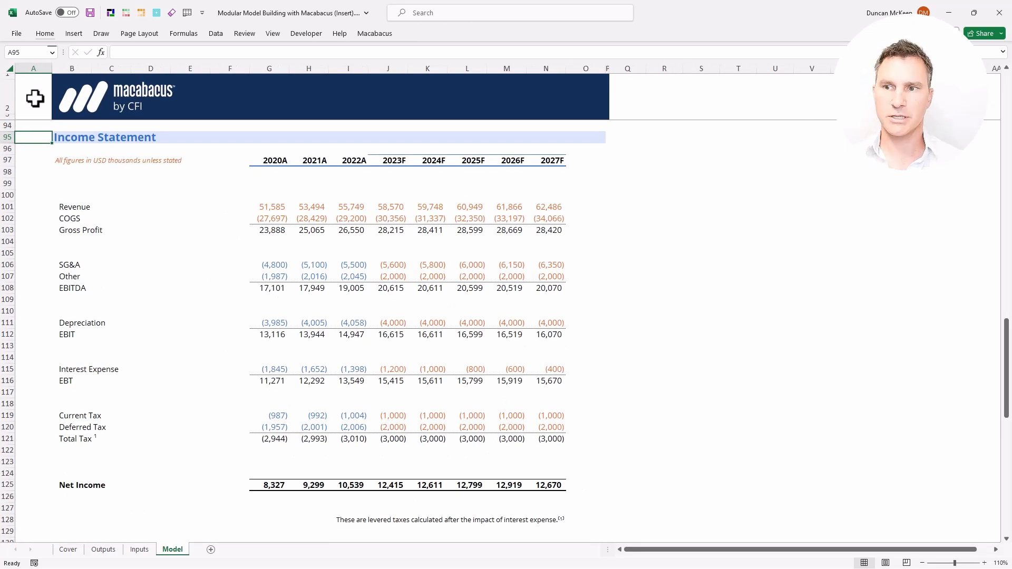
# Change the font colour of the Income Statement's units note in B97 to black
pyautogui.press('Right')
pyautogui.press('Down')
pyautogui.press('Down')
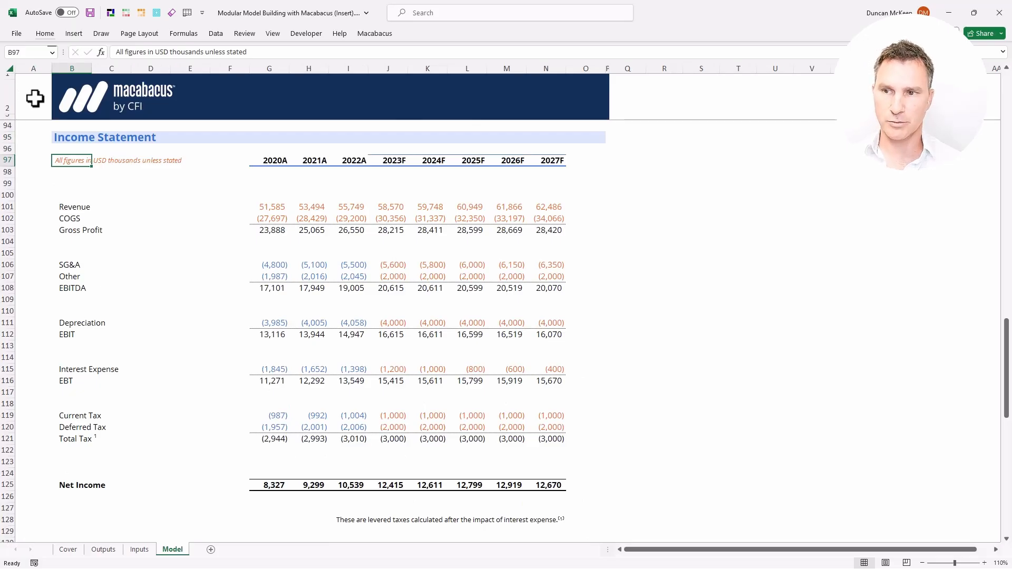
pyautogui.hotkey('ctrl', "'")
# Link the Income Statement's 2020A Revenue in G101 to the Revenue Schedule's 2020A Revenue in G41
pyautogui.press('Right')
pyautogui.press('Right')
pyautogui.press('Down')
pyautogui.press('Down')
pyautogui.press('Down')
pyautogui.press('Right')
pyautogui.press('Right')
pyautogui.press('Down')
pyautogui.press('Right')
pyautogui.write('=')
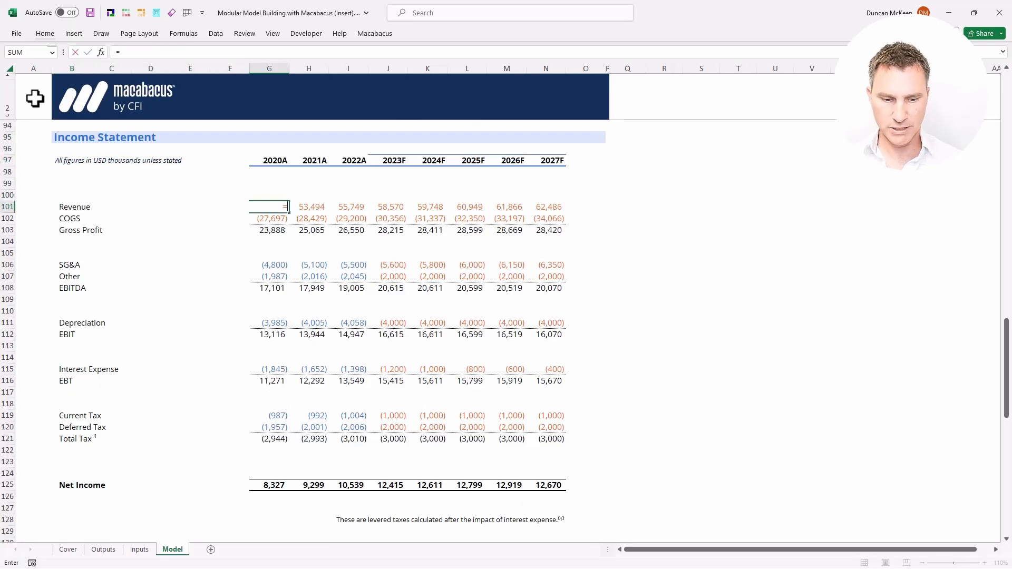
pyautogui.press('Up')
pyautogui.press('pageup')
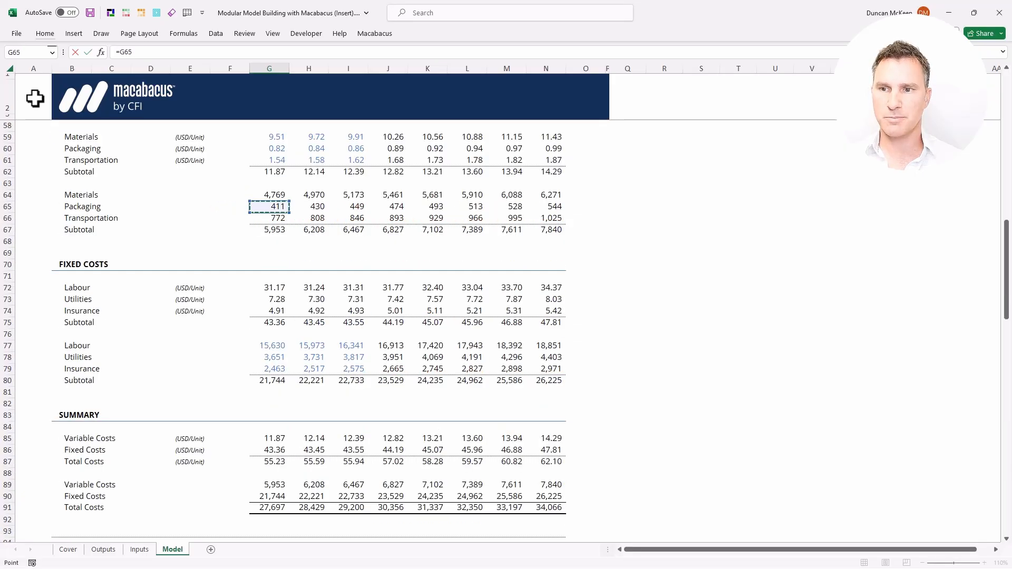
pyautogui.press('pageup')
pyautogui.press('Down')
pyautogui.press('Down')
pyautogui.press('Down')
pyautogui.press('Down')
pyautogui.press('Down')
pyautogui.press('Down')
pyautogui.press('Down')
pyautogui.press('Down')
pyautogui.press('Down')
pyautogui.press('Down')
pyautogui.press('Down')
pyautogui.press('Down')
pyautogui.press('Down')
pyautogui.press('Down')
pyautogui.press('Down')
pyautogui.press('Down')
pyautogui.press('Down')
pyautogui.press('Down')
pyautogui.press('Down')
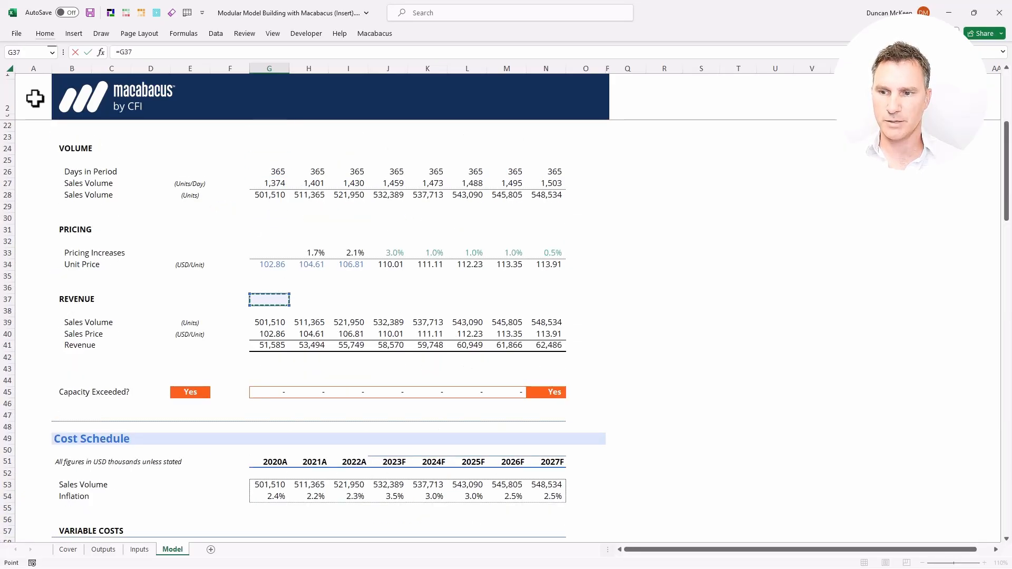
pyautogui.press('Return')
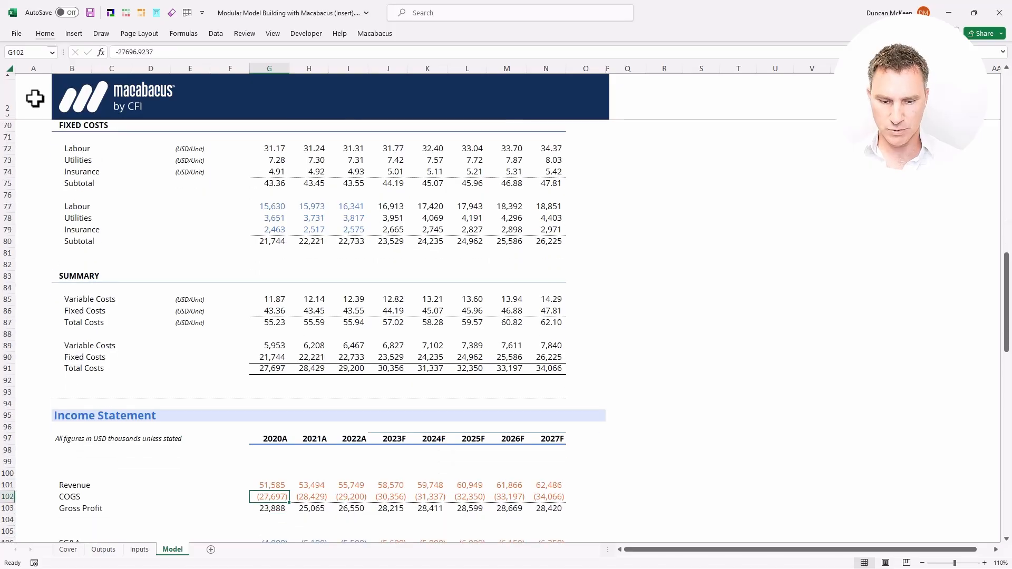
# Link the Income Statement's 2020A COGS in G102 to the negative of the Cost Schedule's 2020A Total Costs in G91
pyautogui.write('=-')
pyautogui.hotkey('ctrl', 'Up')
pyautogui.hotkey('ctrl', 'Up')
pyautogui.hotkey('ctrl', 'Up')
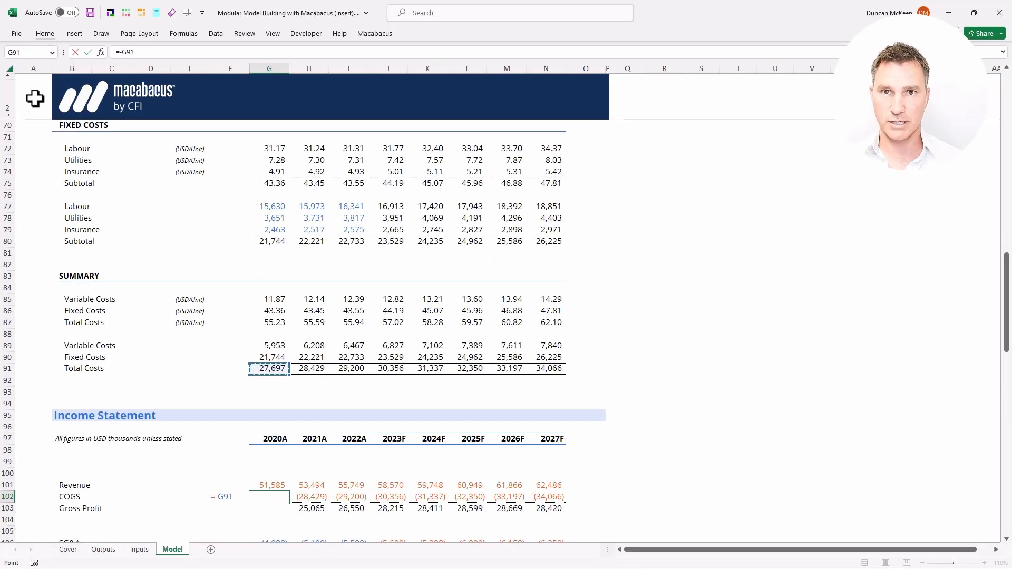
pyautogui.press('Return')
# Select the Revenue and COGS rows G101:N102 from 2020A through 2027F, starting from the linked cells G101:G102
pyautogui.press('Up')
pyautogui.press('Up')
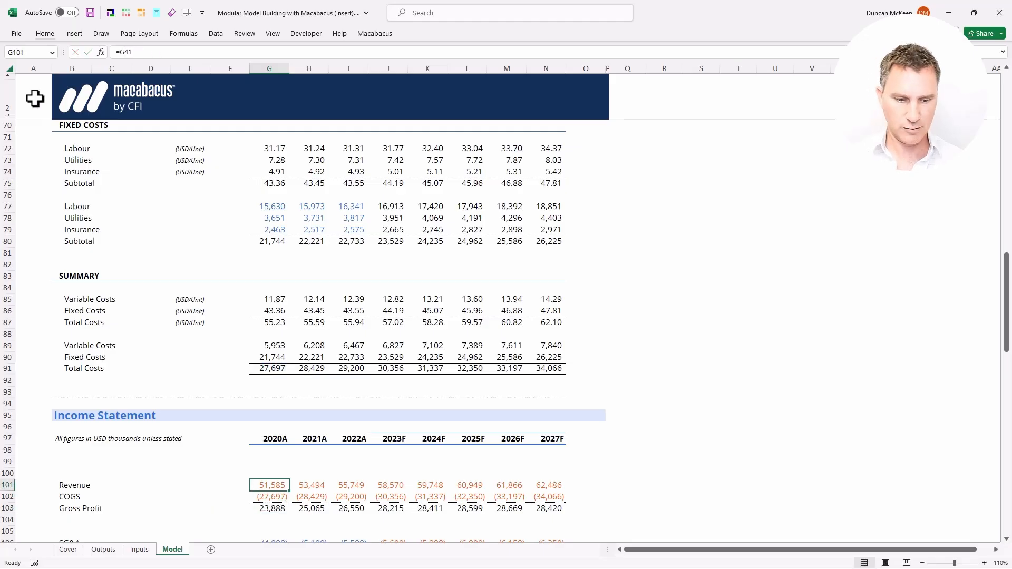
pyautogui.press('Scroll_Lock')
pyautogui.press('Down')
pyautogui.press('Down')
pyautogui.press('Down')
pyautogui.press('Down')
pyautogui.press('Down')
pyautogui.press('Down')
pyautogui.press('Down')
pyautogui.press('Down')
pyautogui.press('Down')
pyautogui.press('Down')
pyautogui.press('Down')
pyautogui.press('Down')
pyautogui.press('Down')
pyautogui.press('Down')
pyautogui.press('Down')
pyautogui.press('Down')
pyautogui.press('Down')
pyautogui.press('Down')
pyautogui.press('Down')
pyautogui.press('Down')
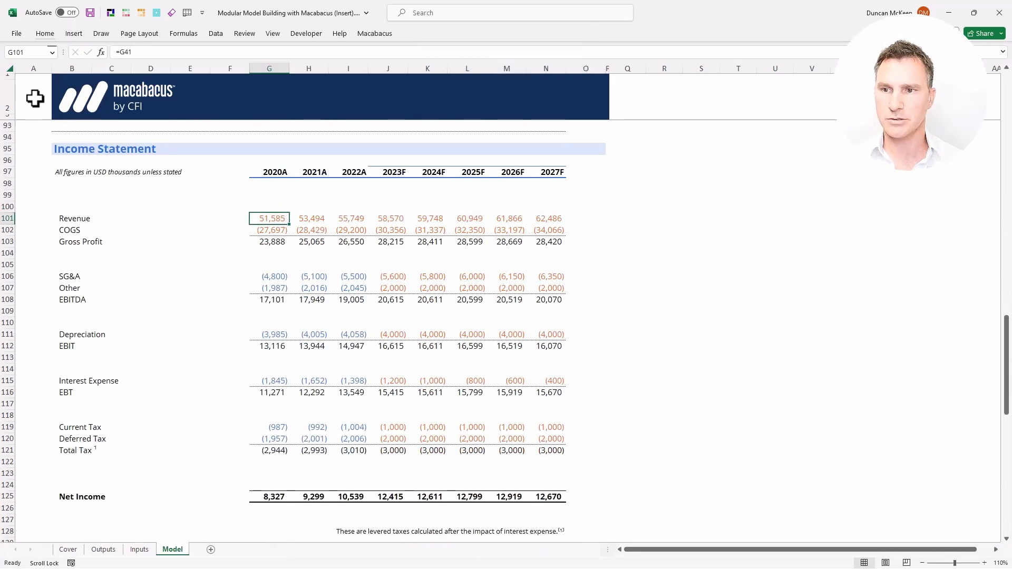
pyautogui.press('Down')
pyautogui.press('Scroll_Lock')
pyautogui.hotkey('shift', 'Down')
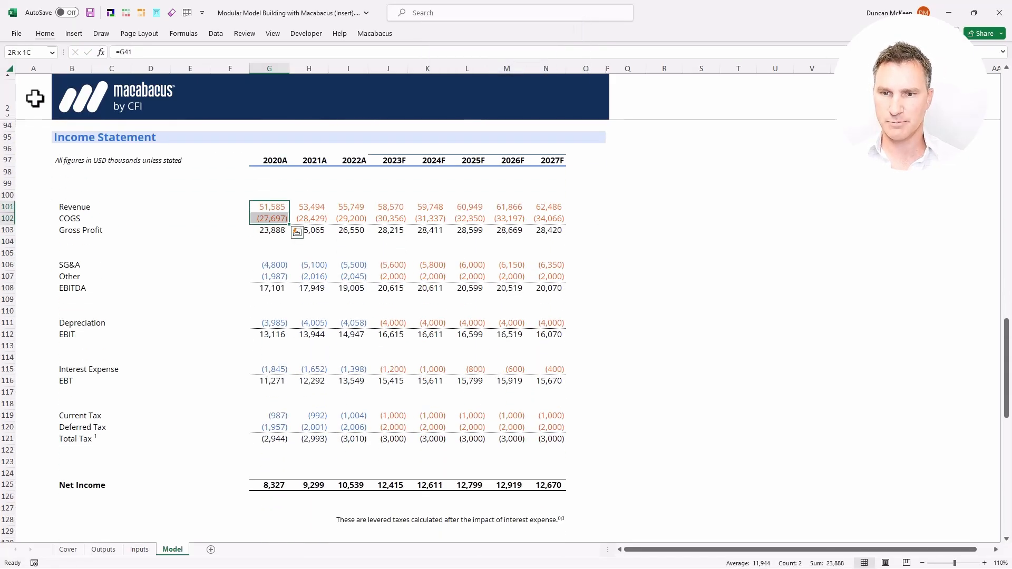
pyautogui.hotkey('ctrl', 'shift', 'Right')
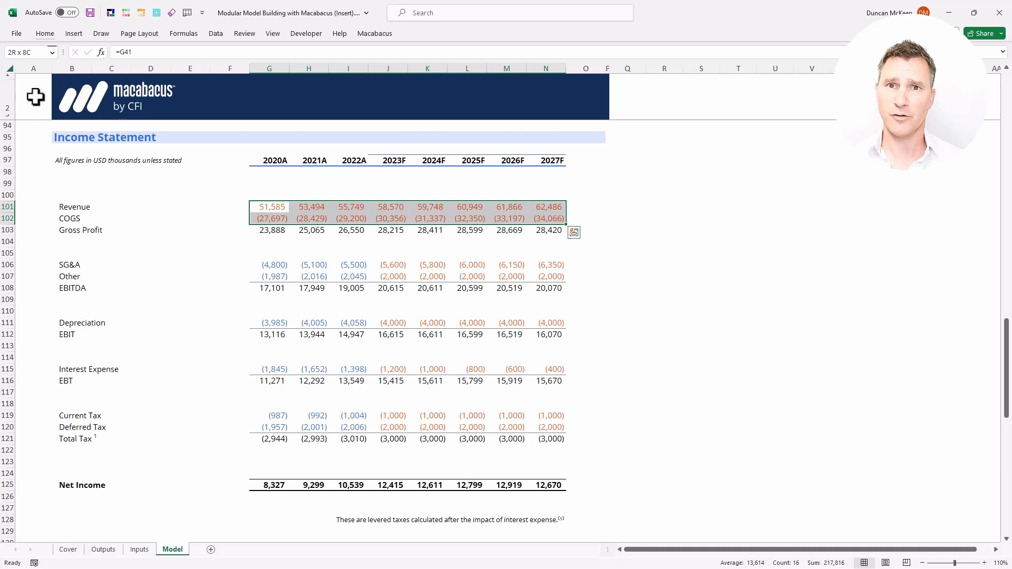
# Link the Income Statement's 2023F SG&A in J106 to the negative of the 2023F SG&A assumption in Inputs cell K22
pyautogui.press('Down')
pyautogui.press('Down')
pyautogui.press('Down')
pyautogui.press('Down')
pyautogui.press('Down')
pyautogui.press('Right')
pyautogui.press('Right')
pyautogui.press('Right')
pyautogui.write('=-')
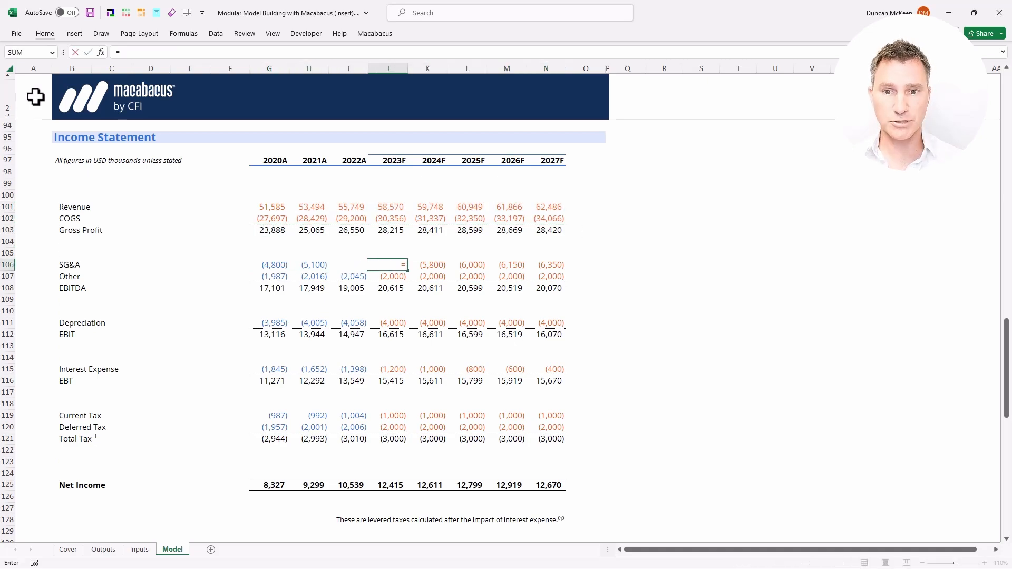
pyautogui.hotkey('ctrl', 'pageup')
pyautogui.press('Down')
pyautogui.press('Down')
pyautogui.press('Down')
pyautogui.press('Down')
pyautogui.press('Down')
pyautogui.press('Down')
pyautogui.press('Down')
pyautogui.press('Down')
pyautogui.press('Down')
pyautogui.press('Down')
pyautogui.press('Down')
pyautogui.press('Down')
pyautogui.press('Down')
pyautogui.press('Down')
pyautogui.press('Down')
pyautogui.press('Down')
pyautogui.press('Down')
pyautogui.press('Down')
pyautogui.press('Down')
pyautogui.press('Down')
pyautogui.hotkey('ctrl', 'Right')
pyautogui.hotkey('ctrl', 'Right')
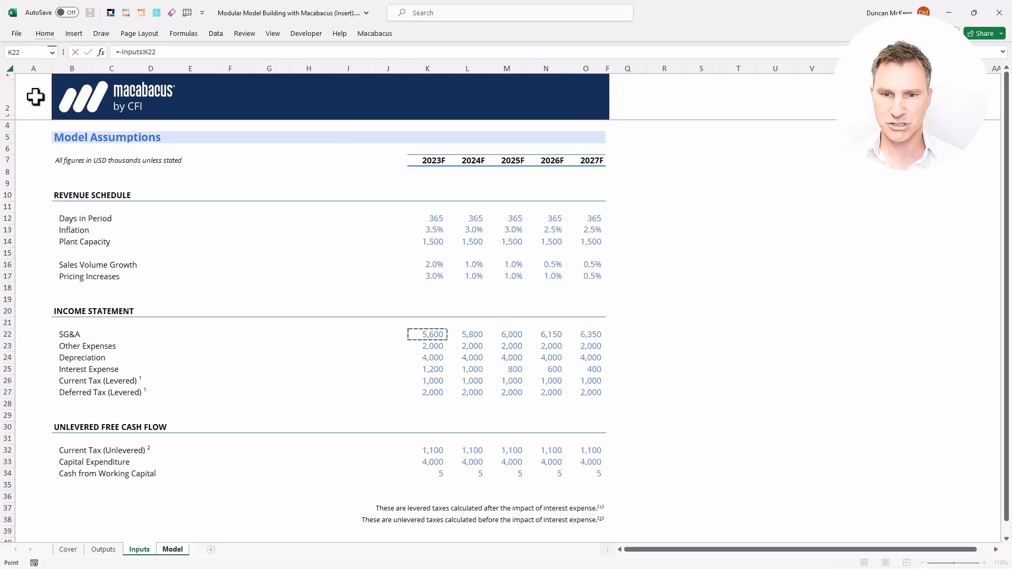
pyautogui.press('Return')
# Copy the SG&A link in J106 and paste only its formula across the SG&A and Other rows, J106:N107, through 2027F
pyautogui.hotkey('ctrl', 'c')
pyautogui.hotkey('shift', 'Down')
pyautogui.hotkey('ctrl', 'shift', 'Right')
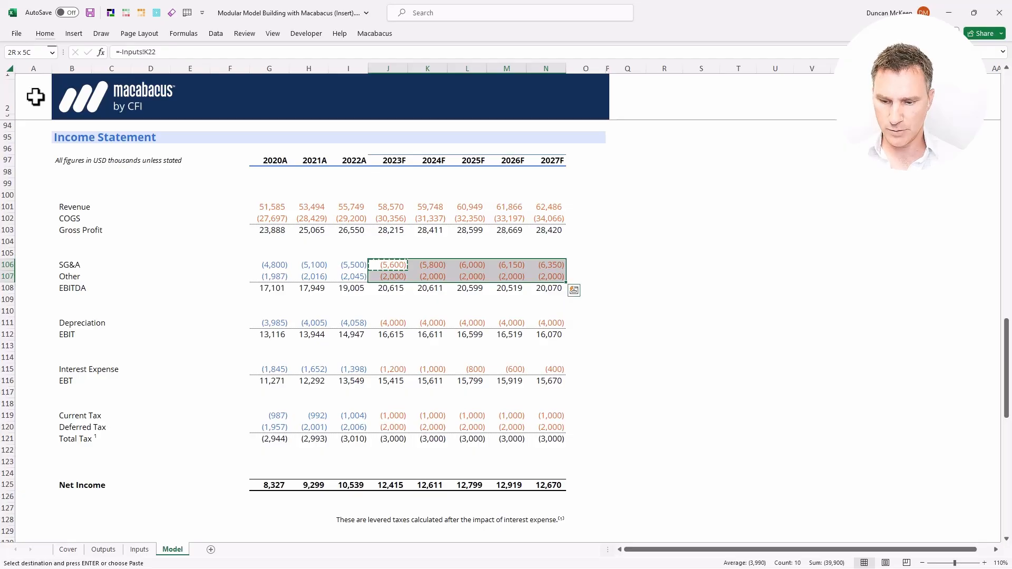
pyautogui.hotkey('ctrl', 'alt', 'v')
pyautogui.press('f')
pyautogui.press('Return')
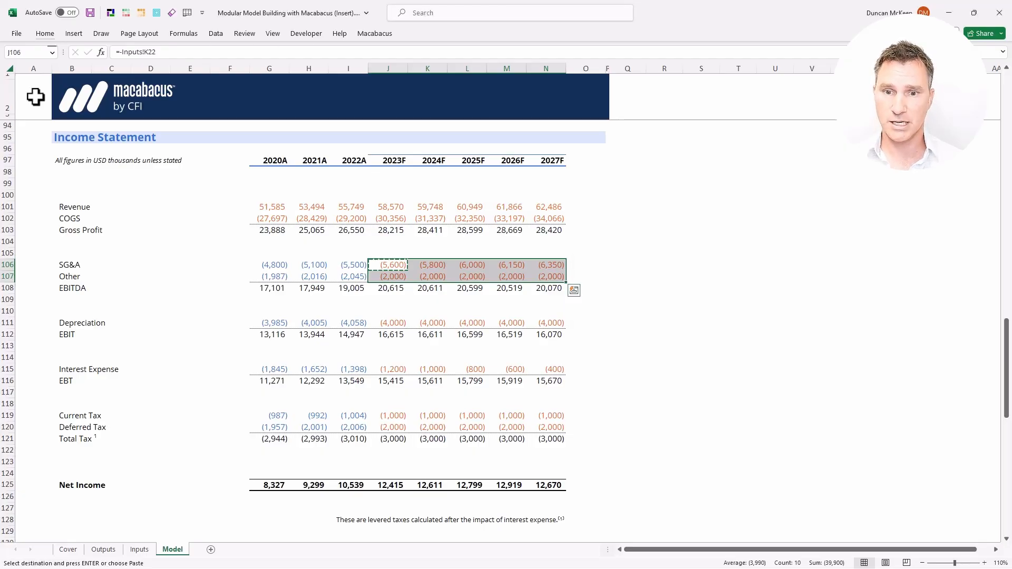
# Link the Income Statement's 2023F Depreciation in J111 to the negative of Inputs cell K24, and select the row through 2027F
pyautogui.press('Down')
pyautogui.press('Down')
pyautogui.press('Down')
pyautogui.press('Down')
pyautogui.press('Down')
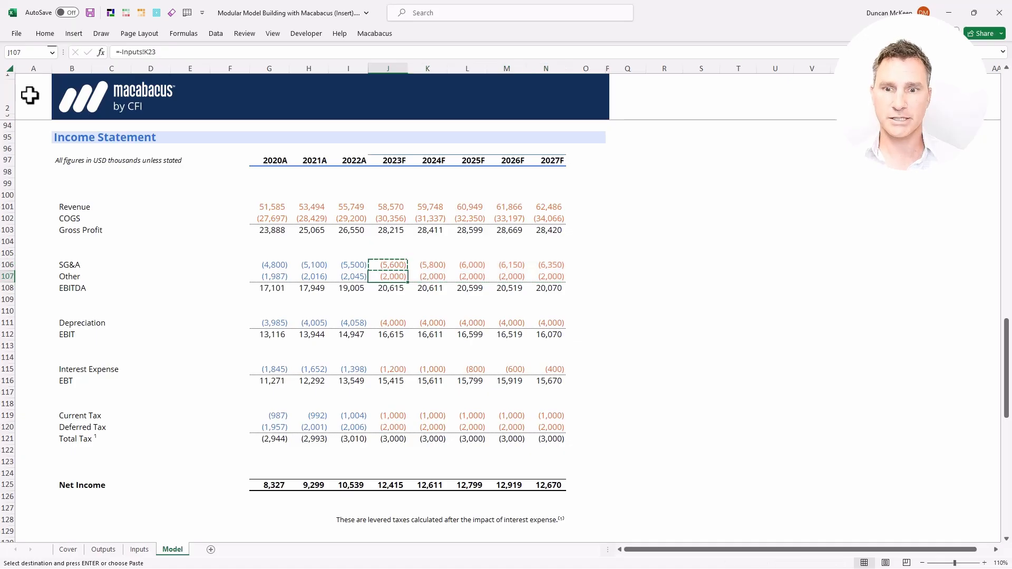
pyautogui.write('=-')
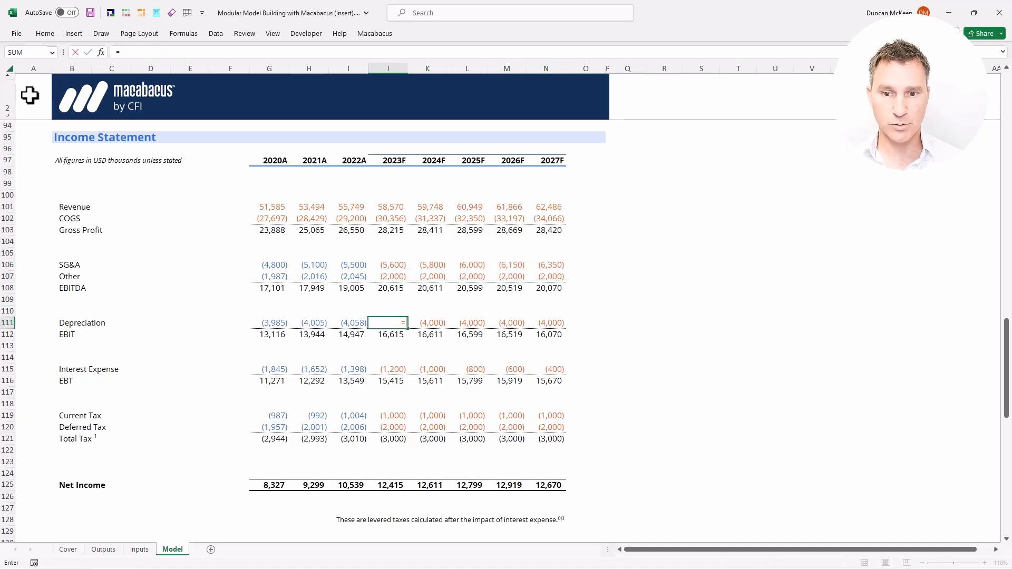
pyautogui.hotkey('ctrl', 'pageup')
pyautogui.press('Down')
pyautogui.press('Down')
pyautogui.press('Down')
pyautogui.press('Down')
pyautogui.press('Down')
pyautogui.press('Down')
pyautogui.press('Down')
pyautogui.press('Down')
pyautogui.press('Down')
pyautogui.press('Down')
pyautogui.press('Down')
pyautogui.press('Down')
pyautogui.press('Down')
pyautogui.press('Down')
pyautogui.press('Down')
pyautogui.press('Down')
pyautogui.press('Down')
pyautogui.press('Down')
pyautogui.press('Down')
pyautogui.press('Down')
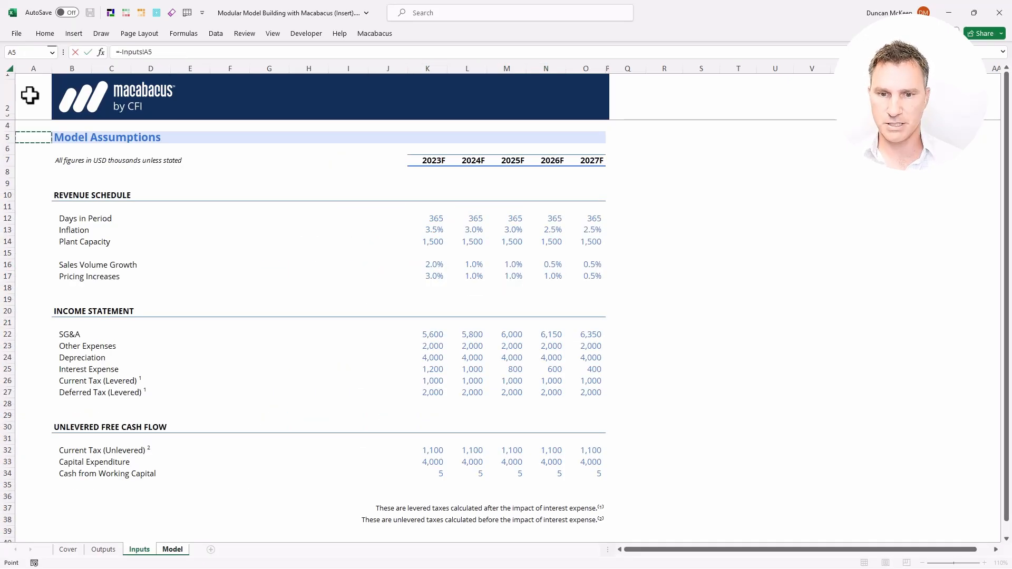
pyautogui.hotkey('ctrl', 'Right')
pyautogui.hotkey('ctrl', 'Right')
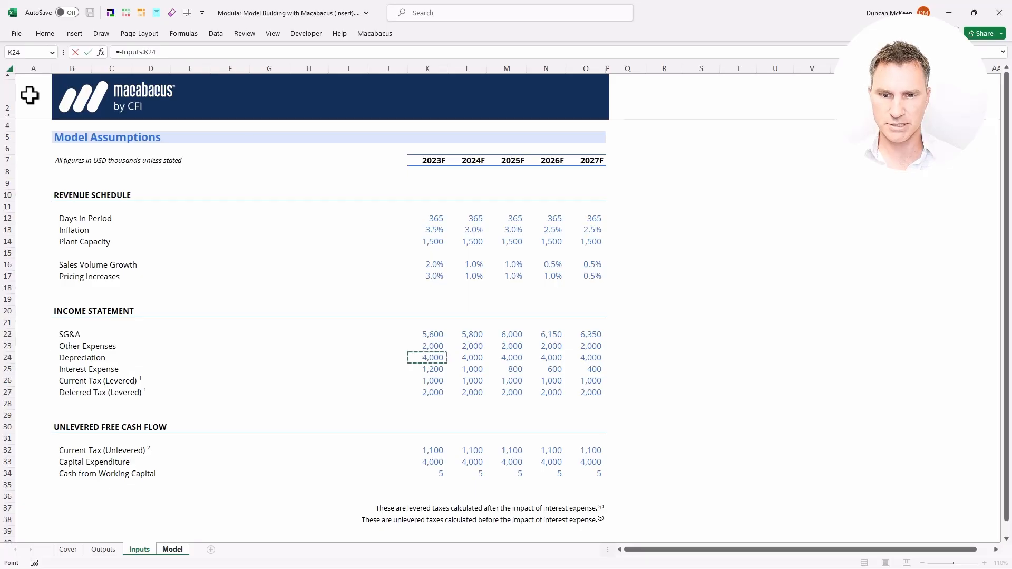
pyautogui.hotkey('ctrl', 'Return')
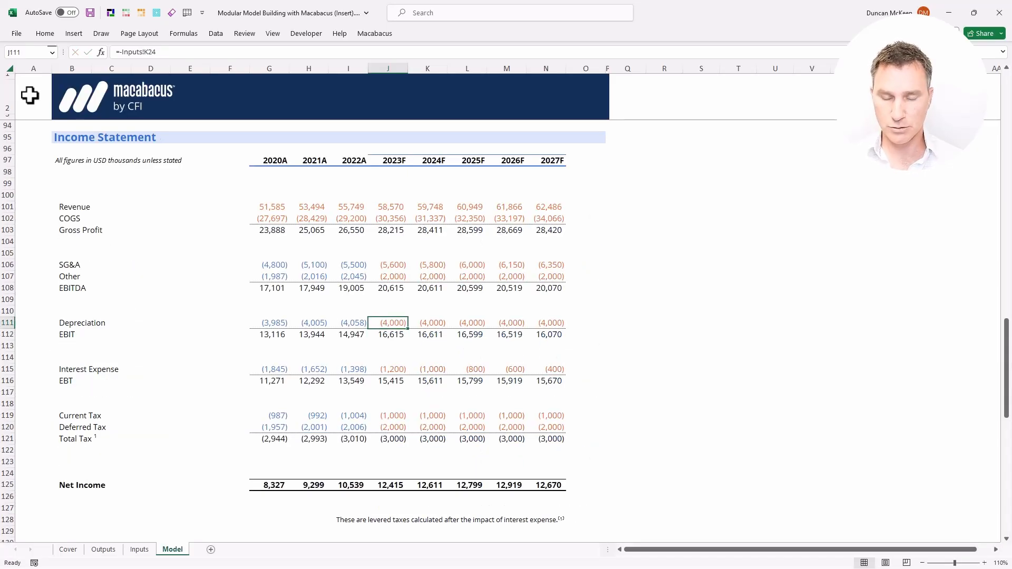
pyautogui.hotkey('ctrl', 'shift', 'Right')
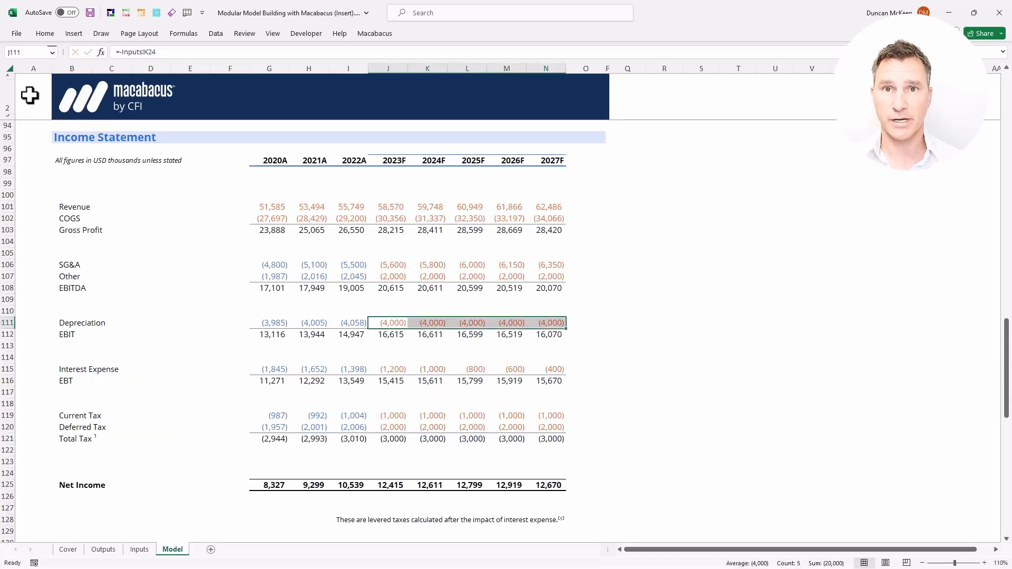
# Link the 2023F Interest Expense in J115 to the negative of Inputs cell K25, and select the row through 2027F
pyautogui.press('Down')
pyautogui.press('Down')
pyautogui.press('Down')
pyautogui.press('Down')
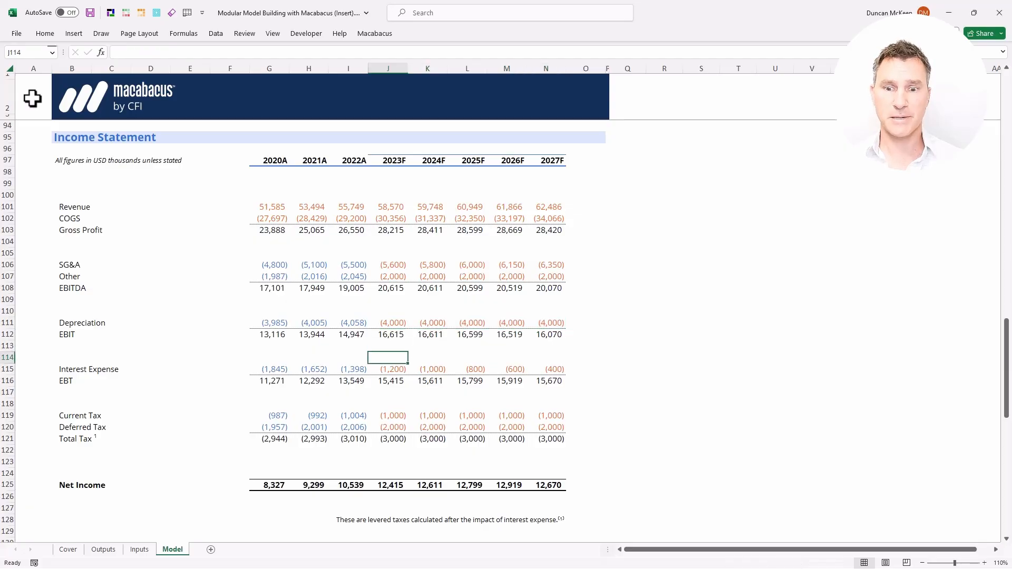
pyautogui.write('=-')
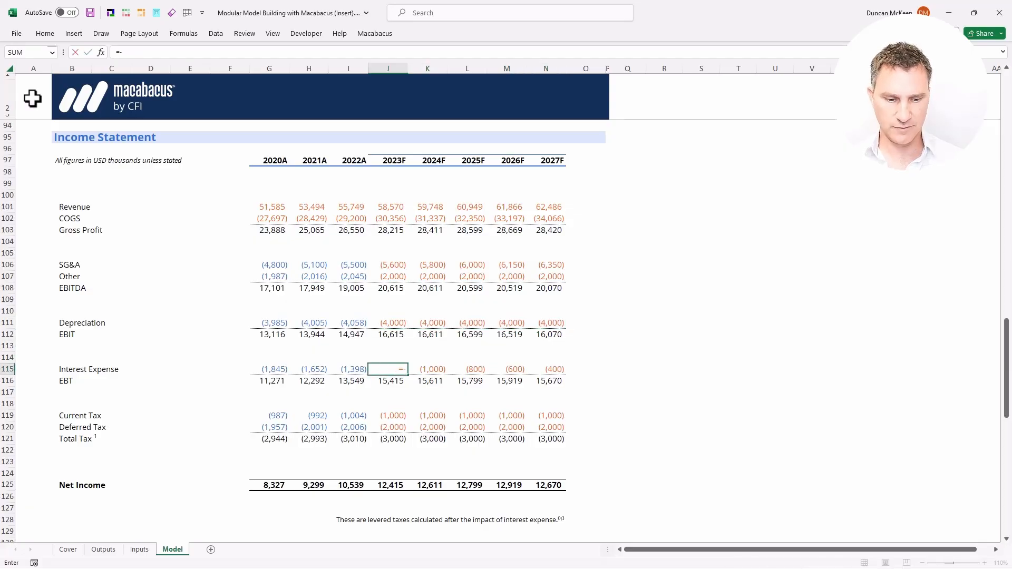
pyautogui.hotkey('ctrl', 'pageup')
pyautogui.press('Down')
pyautogui.press('Down')
pyautogui.press('Down')
pyautogui.press('Down')
pyautogui.press('Down')
pyautogui.press('Down')
pyautogui.press('Down')
pyautogui.press('Down')
pyautogui.press('Down')
pyautogui.press('Down')
pyautogui.press('Down')
pyautogui.press('Down')
pyautogui.press('Down')
pyautogui.press('Down')
pyautogui.press('Down')
pyautogui.press('Down')
pyautogui.press('Down')
pyautogui.press('Down')
pyautogui.press('Down')
pyautogui.press('Down')
pyautogui.press('Right')
pyautogui.hotkey('ctrl', 'Right')
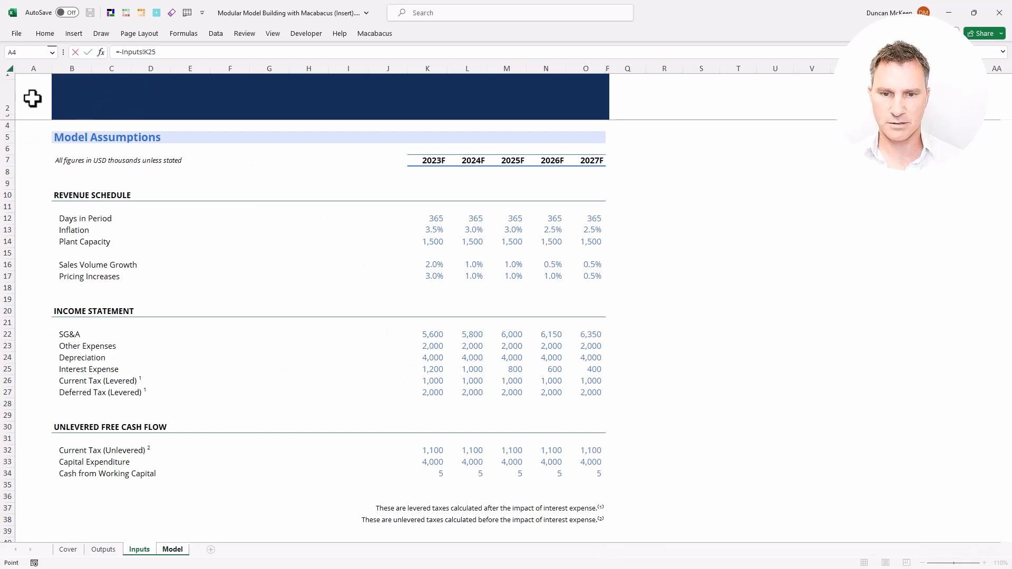
pyautogui.press('Return')
pyautogui.hotkey('ctrl', 'shift', 'Right')
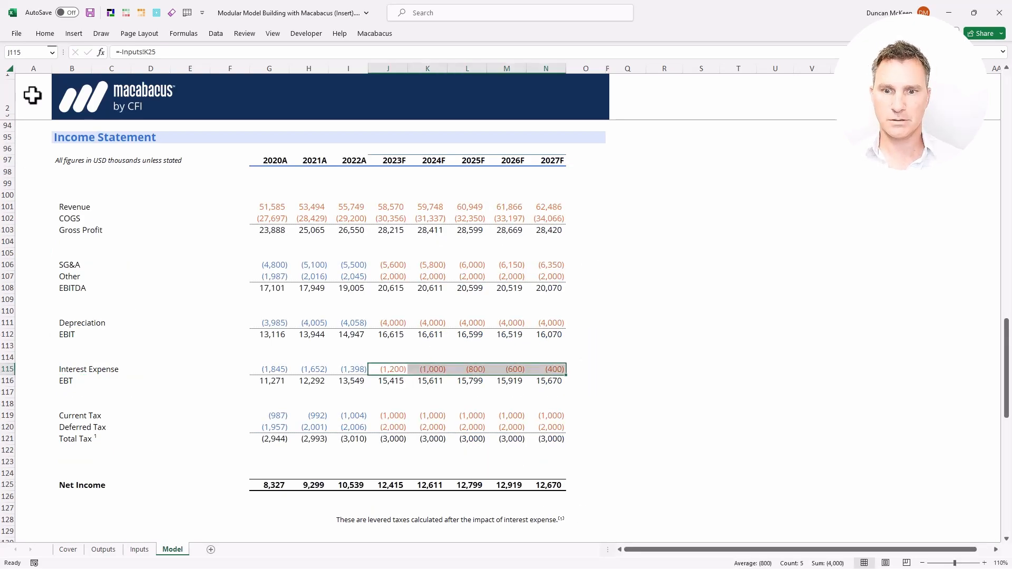
# Link the Income Statement's 2023F Current Tax in J119 to the negative of the Current Tax (Levered) assumption in Inputs cell K26
pyautogui.press('Down')
pyautogui.press('Down')
pyautogui.press('Down')
pyautogui.press('Down')
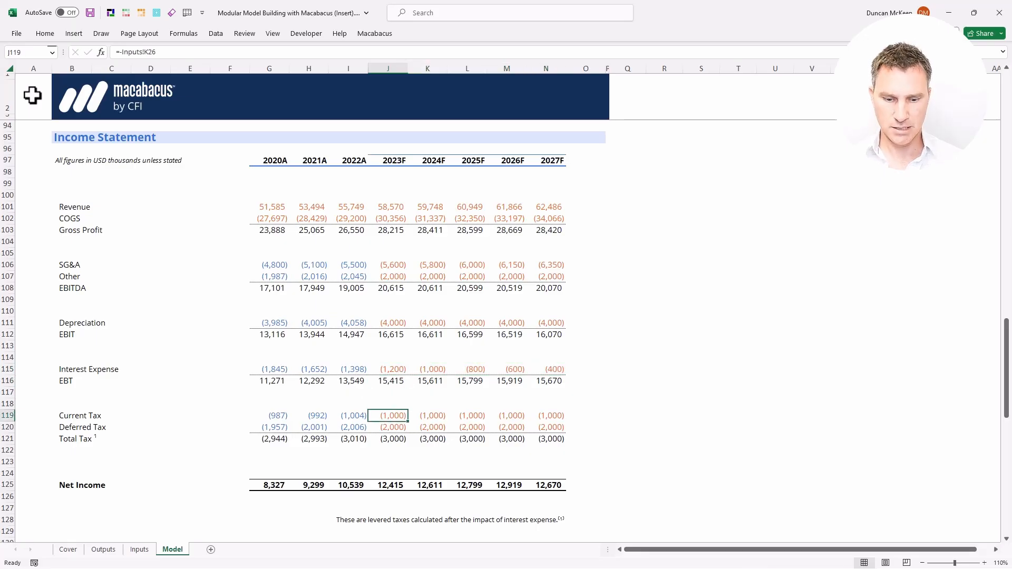
pyautogui.write('=-')
pyautogui.hotkey('ctrl', 'pageup')
pyautogui.press('Down')
pyautogui.press('Down')
pyautogui.press('Down')
pyautogui.press('Down')
pyautogui.press('Down')
pyautogui.press('Down')
pyautogui.press('Down')
pyautogui.press('Down')
pyautogui.press('Down')
pyautogui.press('Down')
pyautogui.press('Down')
pyautogui.press('Down')
pyautogui.press('Down')
pyautogui.press('Down')
pyautogui.press('Down')
pyautogui.press('Down')
pyautogui.press('Down')
pyautogui.press('Down')
pyautogui.press('Down')
pyautogui.press('Down')
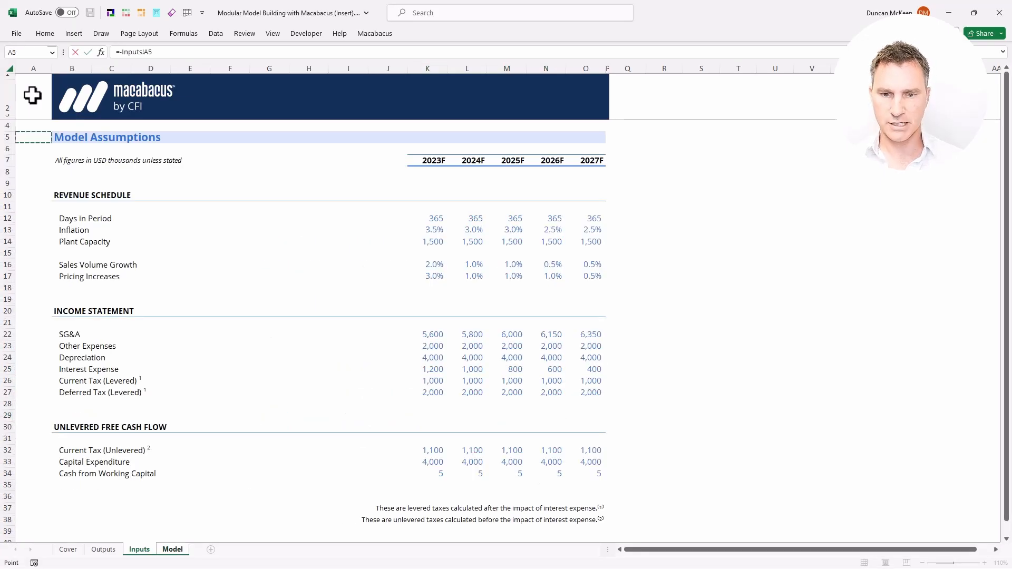
pyautogui.press('Down')
pyautogui.press('Down')
pyautogui.press('Right')
pyautogui.hotkey('ctrl', 'Right')
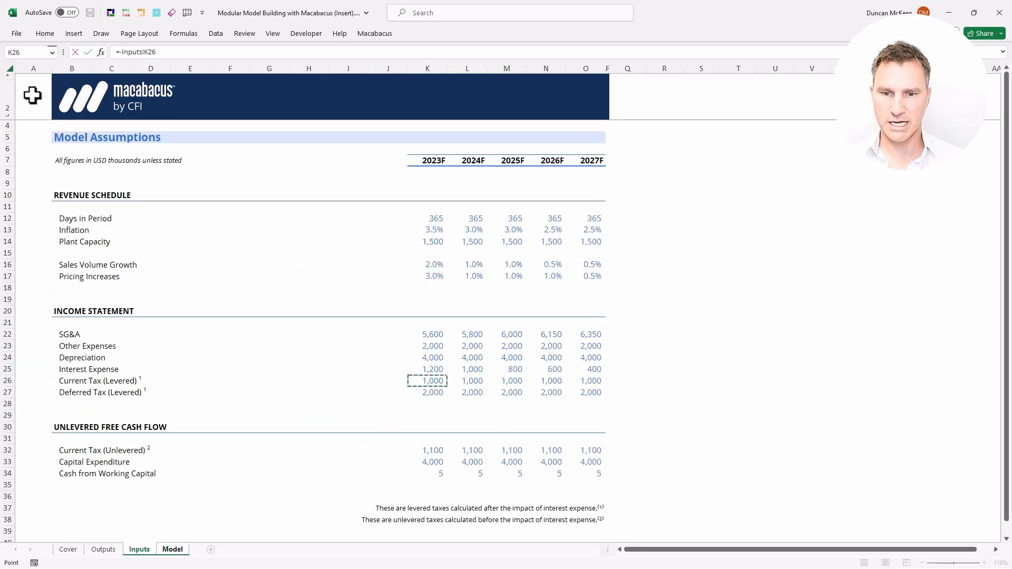
pyautogui.hotkey('ctrl', 'Return')
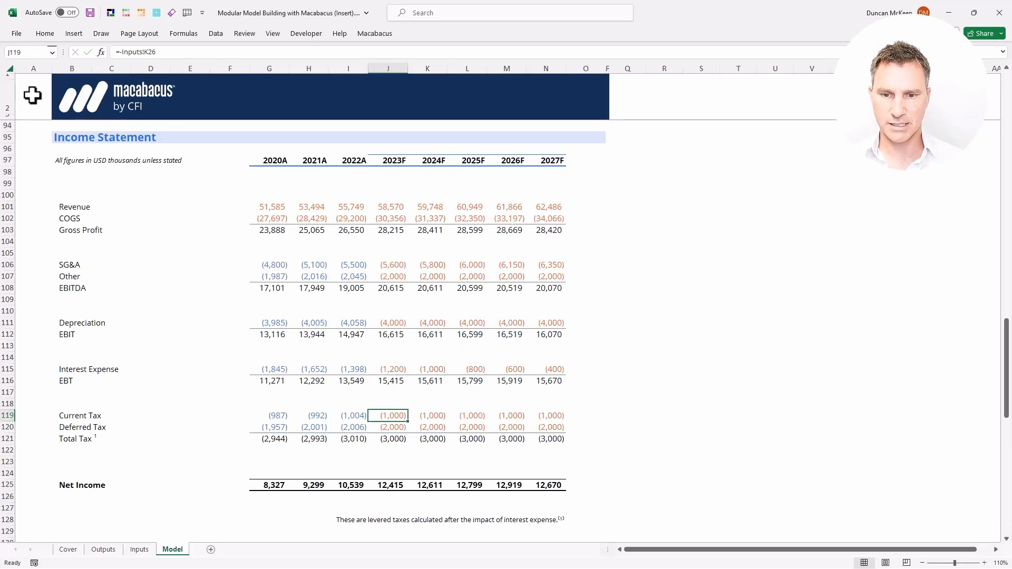
# Copy the Current Tax link in J119 and paste only its formula across the Current Tax and Deferred Tax rows, J119:N120, through 2027F
pyautogui.hotkey('ctrl', 'c')
pyautogui.hotkey('shift', 'Down')
pyautogui.hotkey('ctrl', 'shift', 'Right')
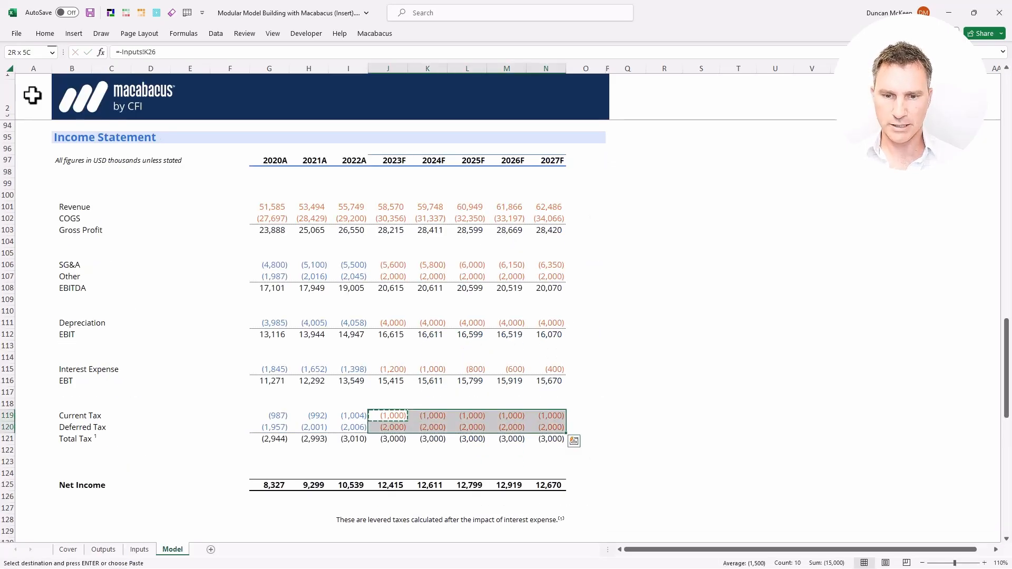
pyautogui.hotkey('ctrl', 'alt', 'v')
pyautogui.press('f')
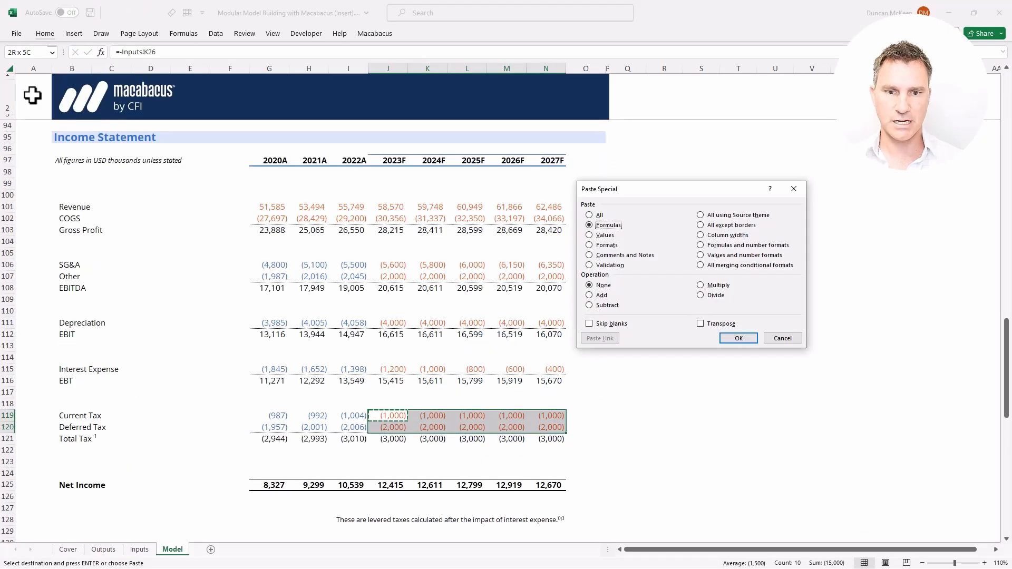
pyautogui.press('Return')
pyautogui.press('Escape')
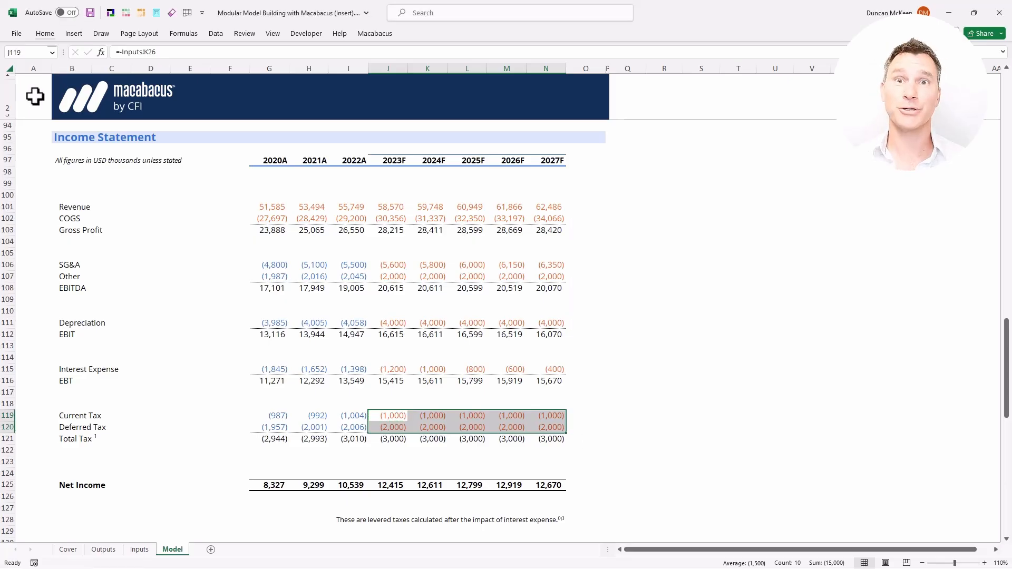
# Select the whole Income Statement module, A95:O128, and apply AutoColor to it
pyautogui.hotkey('ctrl', 'Left')
pyautogui.hotkey('ctrl', 'Left')
pyautogui.press('Left')
pyautogui.hotkey('ctrl', 'Up')
pyautogui.hotkey('shift', 'Right')
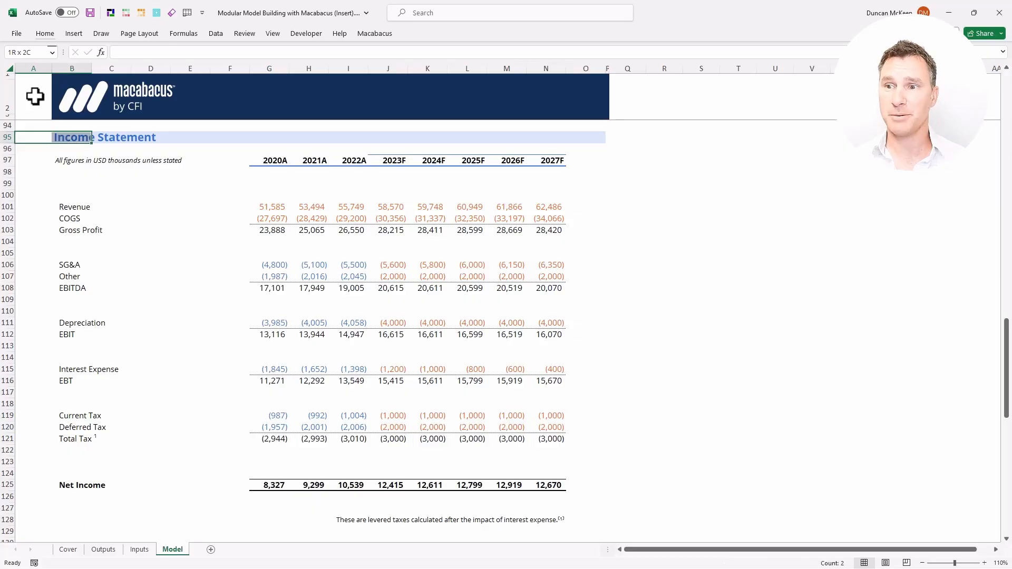
pyautogui.hotkey('shift', 'Right')
pyautogui.hotkey('shift', 'Right')
pyautogui.hotkey('shift', 'Right')
pyautogui.hotkey('shift', 'Right')
pyautogui.hotkey('shift', 'Right')
pyautogui.hotkey('shift', 'Right')
pyautogui.hotkey('shift', 'Right')
pyautogui.hotkey('shift', 'Right')
pyautogui.hotkey('shift', 'Right')
pyautogui.hotkey('shift', 'Right')
pyautogui.hotkey('shift', 'Right')
pyautogui.hotkey('shift', 'Right')
pyautogui.hotkey('shift', 'Right')
pyautogui.hotkey('shift', 'Down')
pyautogui.hotkey('shift', 'Down')
pyautogui.hotkey('shift', 'Down')
pyautogui.hotkey('shift', 'Down')
pyautogui.hotkey('shift', 'Down')
pyautogui.hotkey('shift', 'Down')
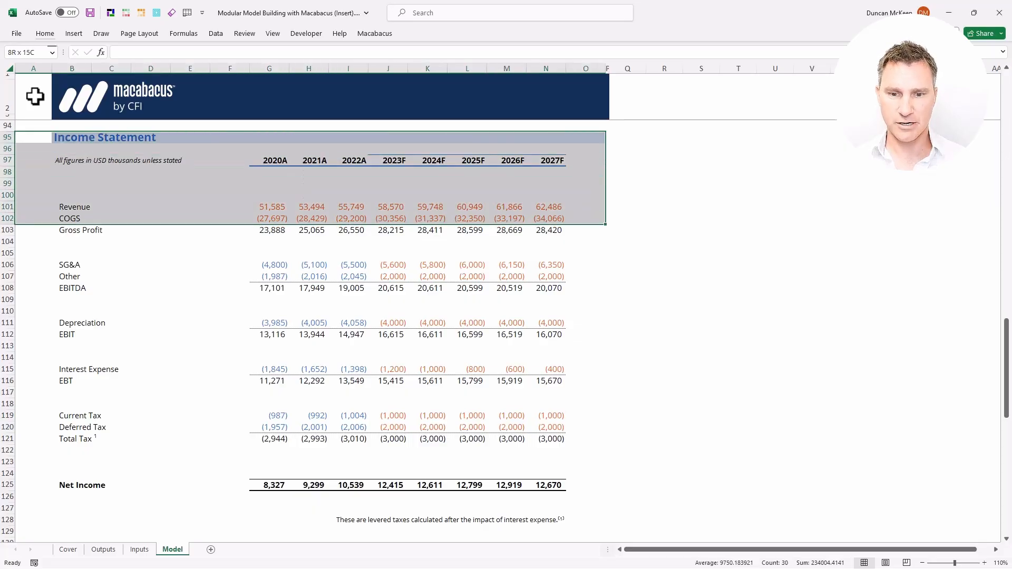
pyautogui.hotkey('shift', 'Down')
pyautogui.hotkey('shift', 'Down')
pyautogui.hotkey('shift', 'Down')
pyautogui.hotkey('shift', 'Down')
pyautogui.hotkey('shift', 'Down')
pyautogui.hotkey('shift', 'Down')
pyautogui.hotkey('shift', 'Down')
pyautogui.hotkey('shift', 'Down')
pyautogui.hotkey('shift', 'Down')
pyautogui.hotkey('shift', 'Down')
pyautogui.hotkey('shift', 'Down')
pyautogui.hotkey('shift', 'Down')
pyautogui.hotkey('shift', 'Down')
pyautogui.hotkey('shift', 'Down')
pyautogui.hotkey('shift', 'Down')
pyautogui.hotkey('shift', 'Down')
pyautogui.hotkey('shift', 'Down')
pyautogui.hotkey('shift', 'Down')
pyautogui.hotkey('shift', 'Down')
pyautogui.hotkey('shift', 'Down')
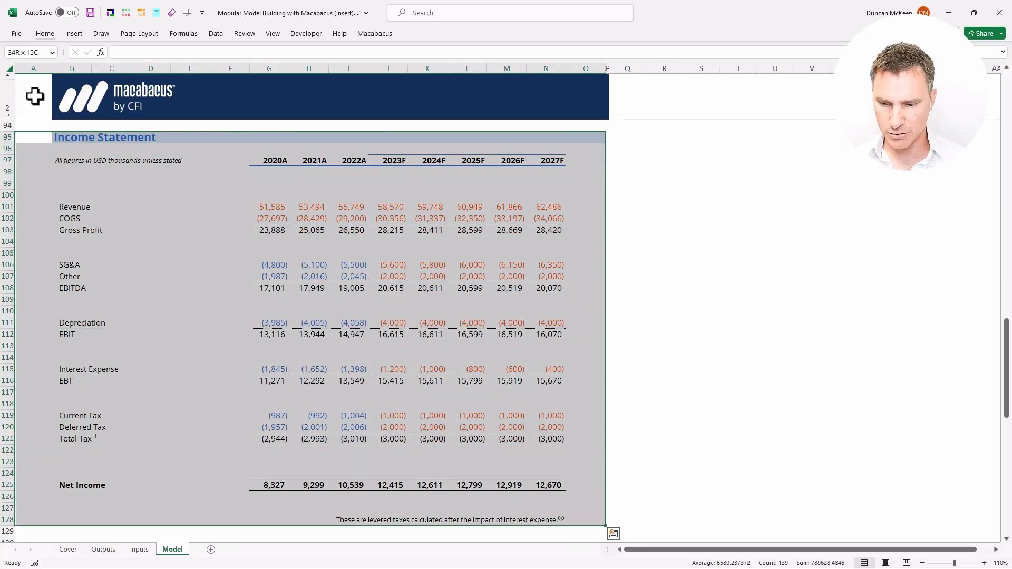
pyautogui.hotkey('ctrl', 'alt', 'a')
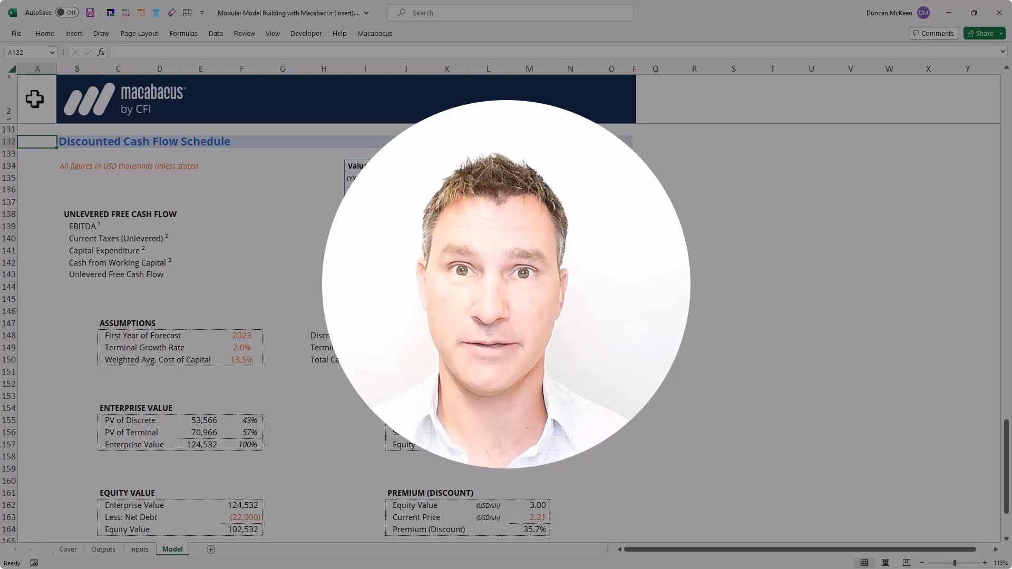
# Change the font colour of the Discounted Cash Flow Schedule's units note in B134 to black
pyautogui.press('Right')
pyautogui.press('Down')
pyautogui.press('Down')
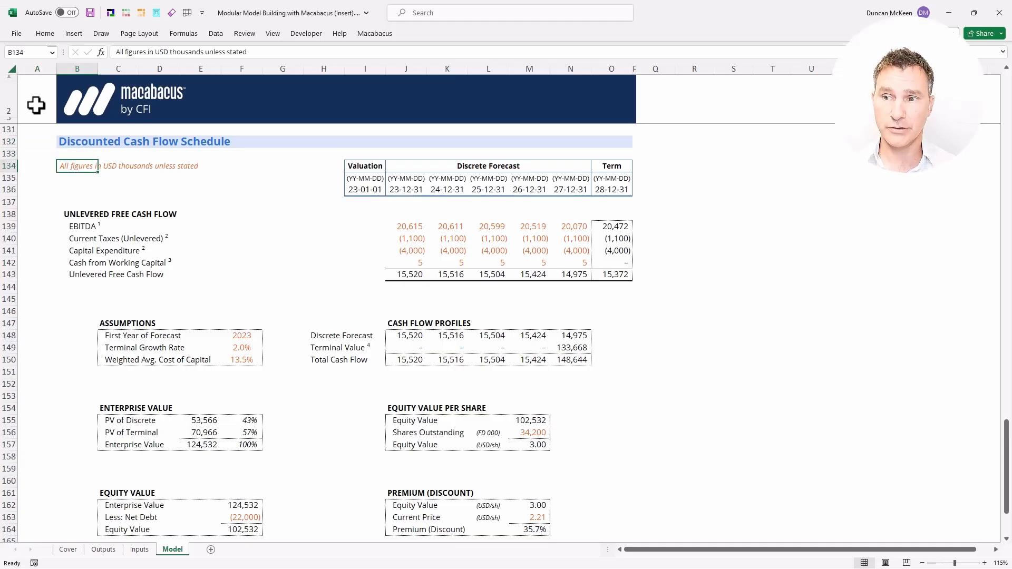
pyautogui.hotkey('ctrl', ';')
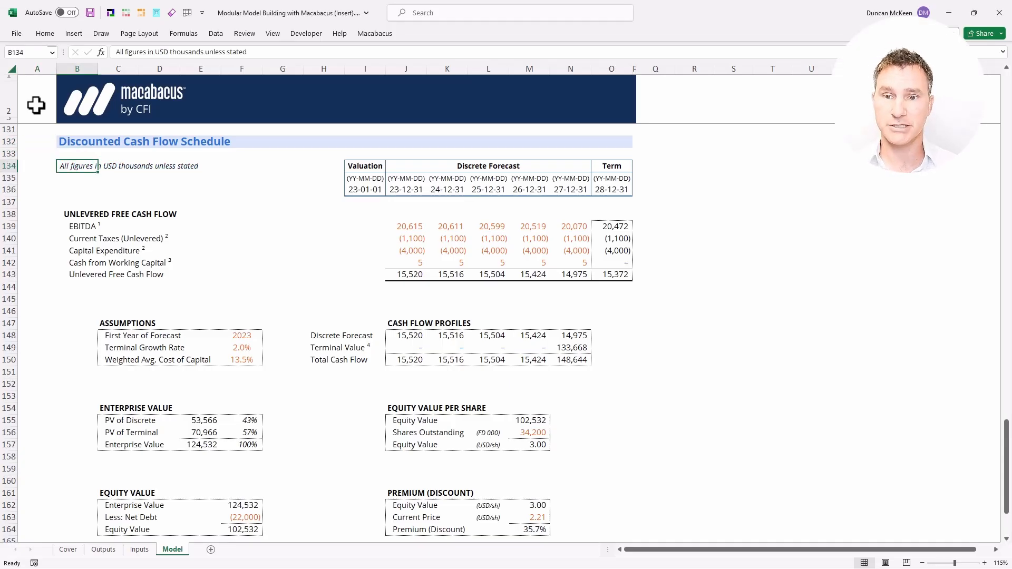
# Link the Discounted Cash Flow Schedule's first-year EBITDA in J139 to the Income Statement's 2023F EBITDA in J108
pyautogui.press('Right')
pyautogui.press('Right')
pyautogui.press('Right')
pyautogui.press('Right')
pyautogui.press('Right')
pyautogui.press('Right')
pyautogui.press('Right')
pyautogui.press('Right')
pyautogui.press('Down')
pyautogui.press('Down')
pyautogui.press('Down')
pyautogui.press('Down')
pyautogui.press('Down')
pyautogui.write('=')
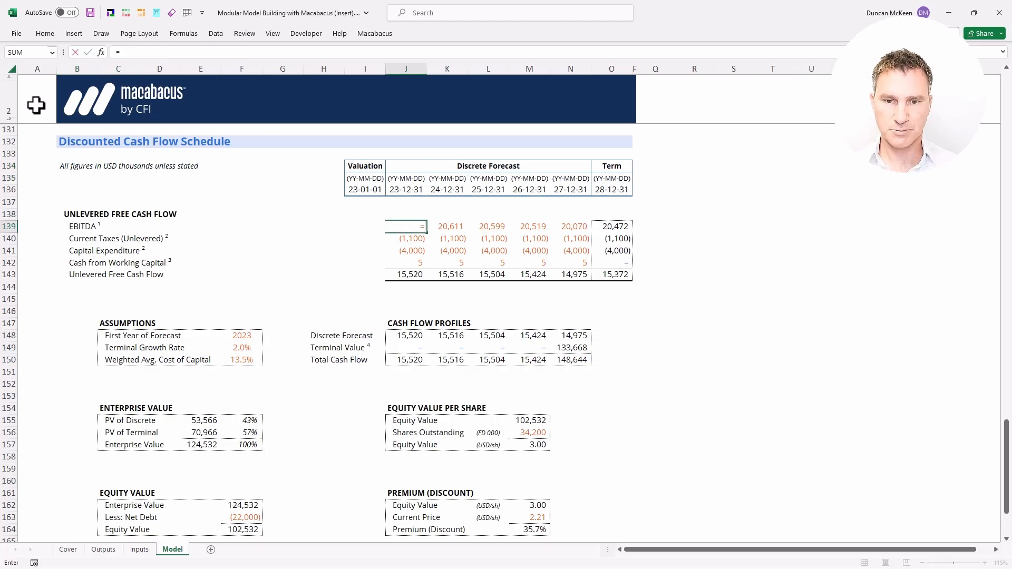
pyautogui.press('pageup')
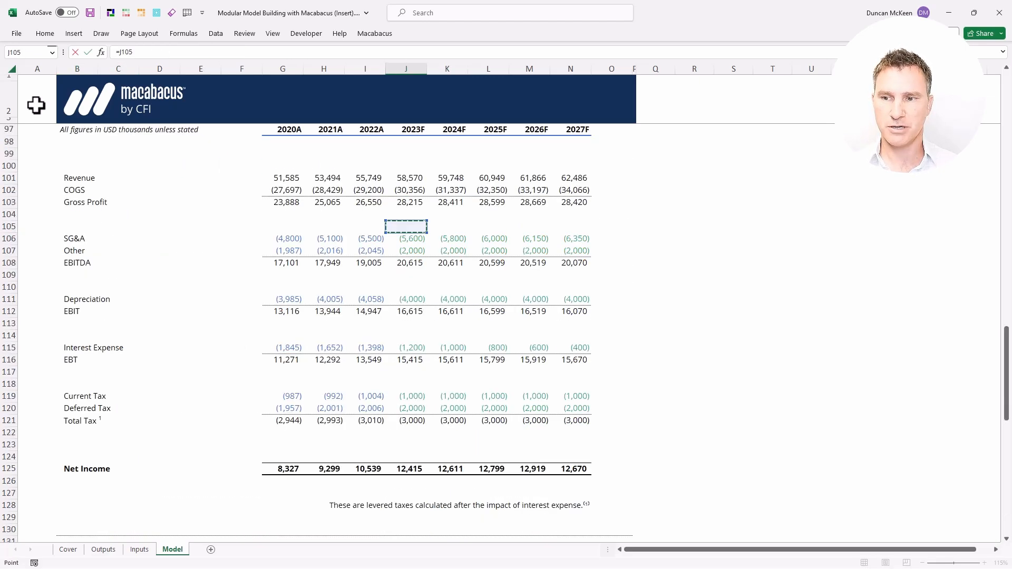
pyautogui.press('Down')
pyautogui.press('Down')
pyautogui.press('Down')
pyautogui.press('Return')
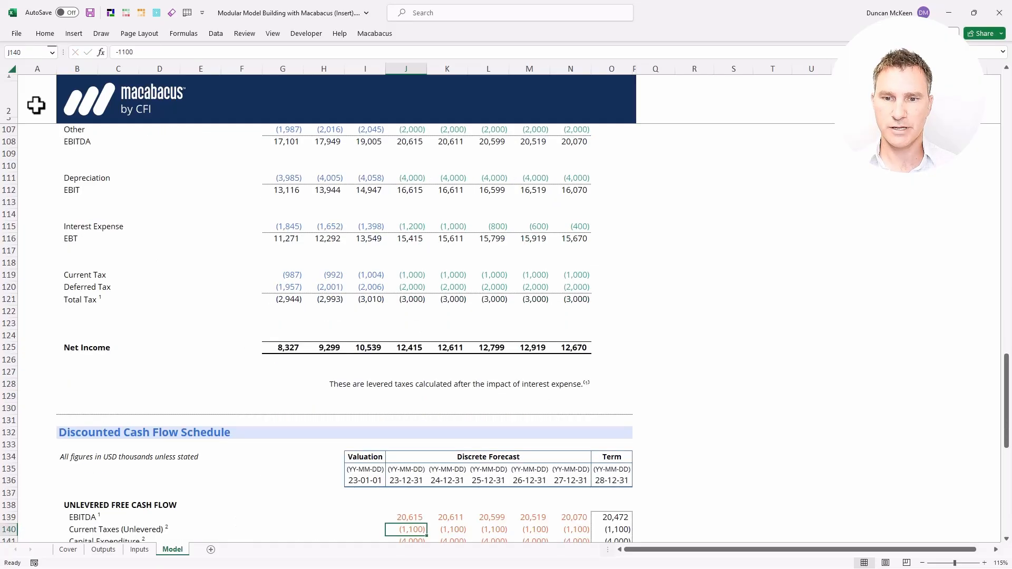
# Link first-year Current Taxes (Unlevered) in J140 to the negative of Inputs cell K32, and copy that formula into Capital Expenditure in J141
pyautogui.press('Scroll_Lock')
pyautogui.press('Down')
pyautogui.press('Down')
pyautogui.press('Down')
pyautogui.press('Down')
pyautogui.press('Down')
pyautogui.press('Down')
pyautogui.press('Down')
pyautogui.press('Down')
pyautogui.press('Down')
pyautogui.press('Down')
pyautogui.press('Down')
pyautogui.press('Down')
pyautogui.press('Down')
pyautogui.press('Down')
pyautogui.press('Down')
pyautogui.press('Down')
pyautogui.press('Down')
pyautogui.press('Down')
pyautogui.press('Down')
pyautogui.press('Down')
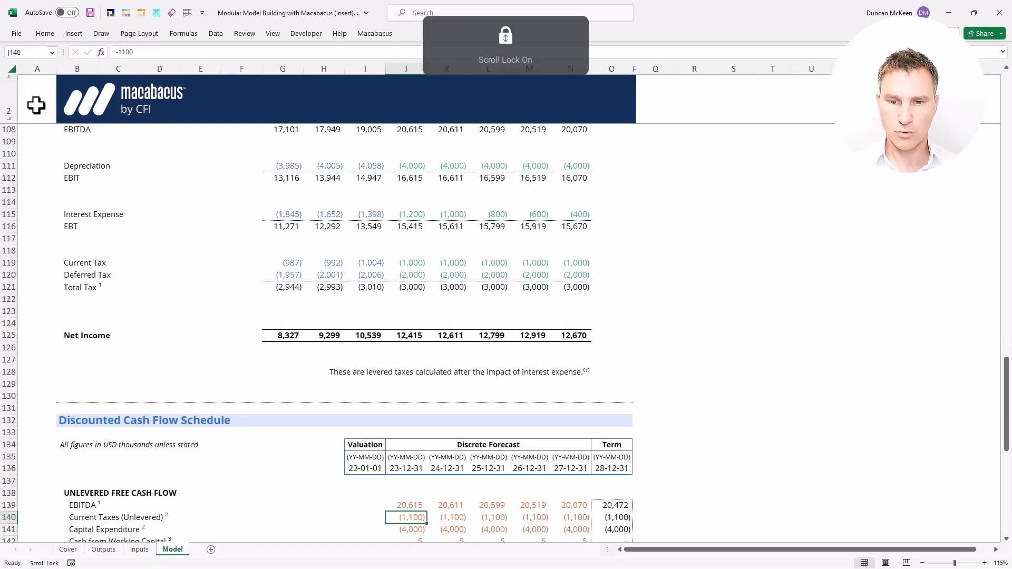
pyautogui.press('Down')
pyautogui.press('Down')
pyautogui.press('Scroll_Lock')
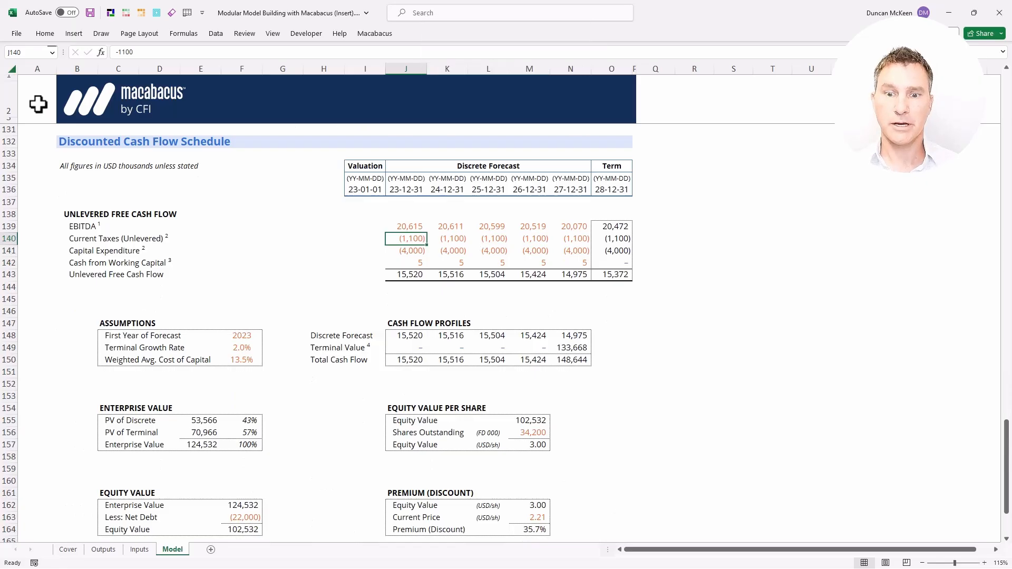
pyautogui.hotkey('shift', 'Left')
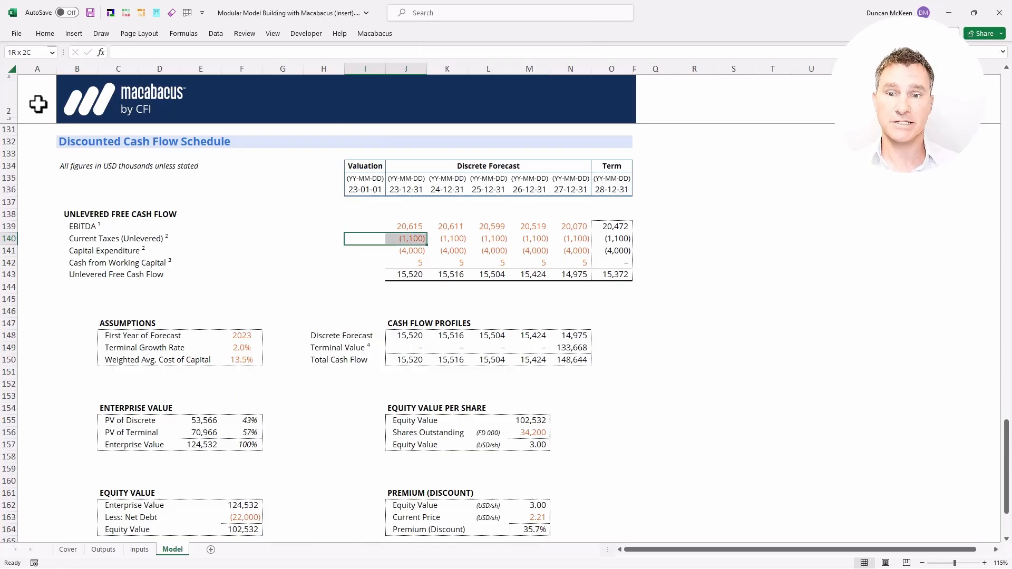
pyautogui.hotkey('shift', 'Down')
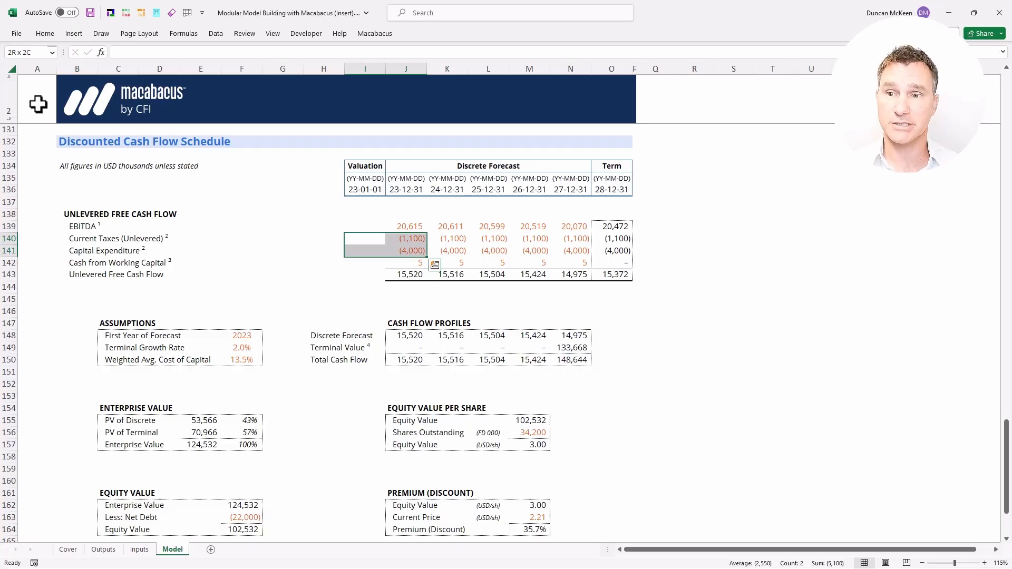
pyautogui.hotkey('shift', 'Up')
pyautogui.hotkey('shift', 'Left')
pyautogui.press('Right')
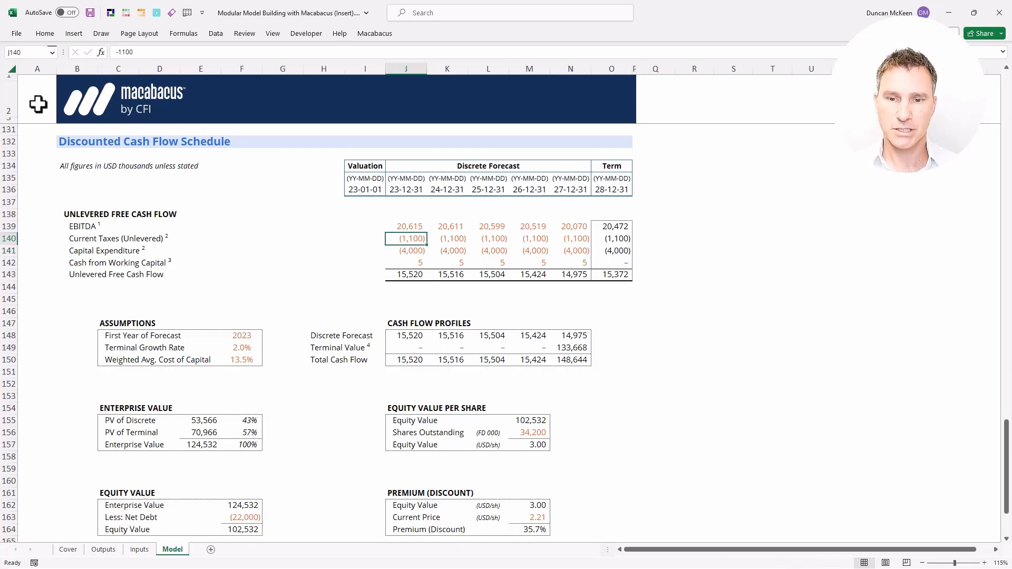
pyautogui.write('=-')
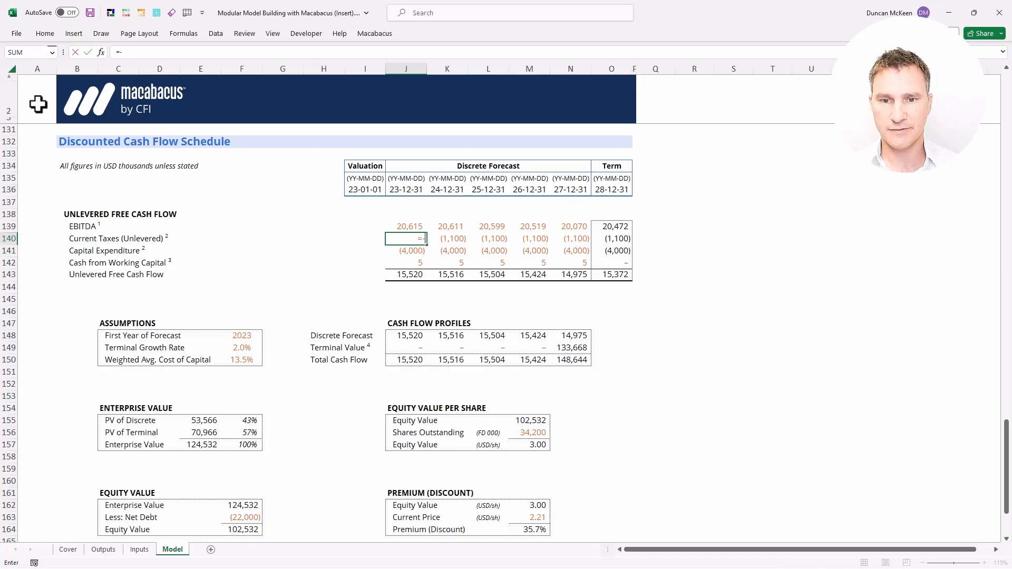
pyautogui.hotkey('ctrl', 'pageup')
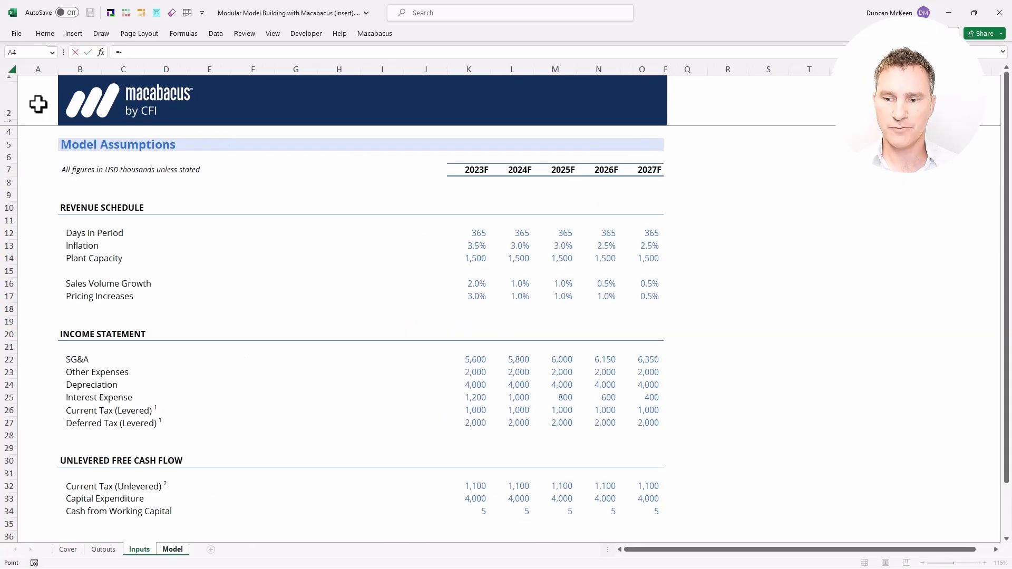
pyautogui.press('Down')
pyautogui.press('Down')
pyautogui.press('Down')
pyautogui.press('Down')
pyautogui.press('Down')
pyautogui.press('Down')
pyautogui.press('Down')
pyautogui.press('Down')
pyautogui.press('Down')
pyautogui.press('Down')
pyautogui.press('Down')
pyautogui.press('Down')
pyautogui.press('Down')
pyautogui.press('Down')
pyautogui.press('Down')
pyautogui.press('Down')
pyautogui.press('Down')
pyautogui.press('Down')
pyautogui.press('Down')
pyautogui.press('Down')
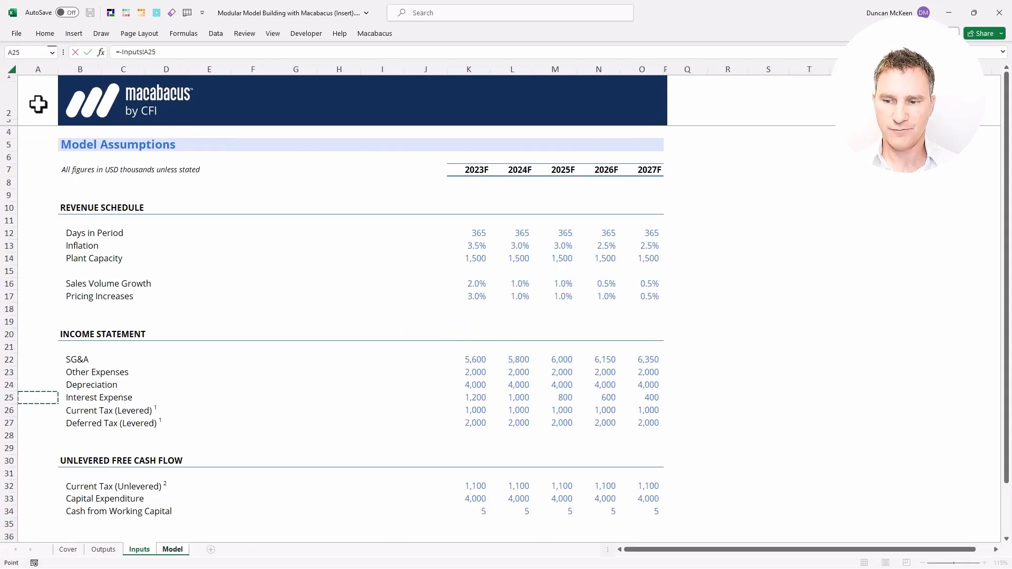
pyautogui.hotkey('ctrl', 'Right')
pyautogui.hotkey('ctrl', 'Right')
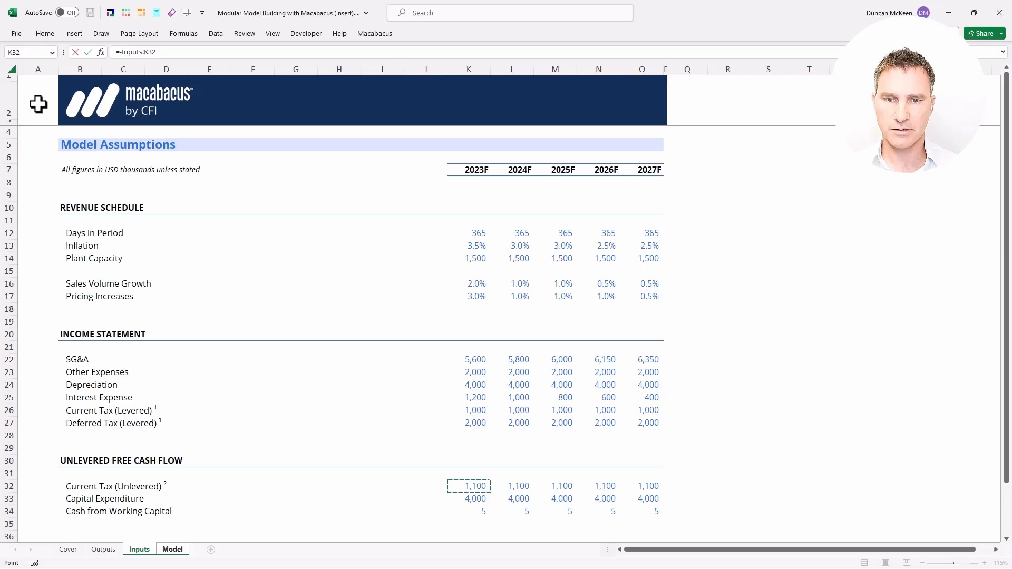
pyautogui.press('Return')
pyautogui.hotkey('ctrl', 'c')
pyautogui.press('Down')
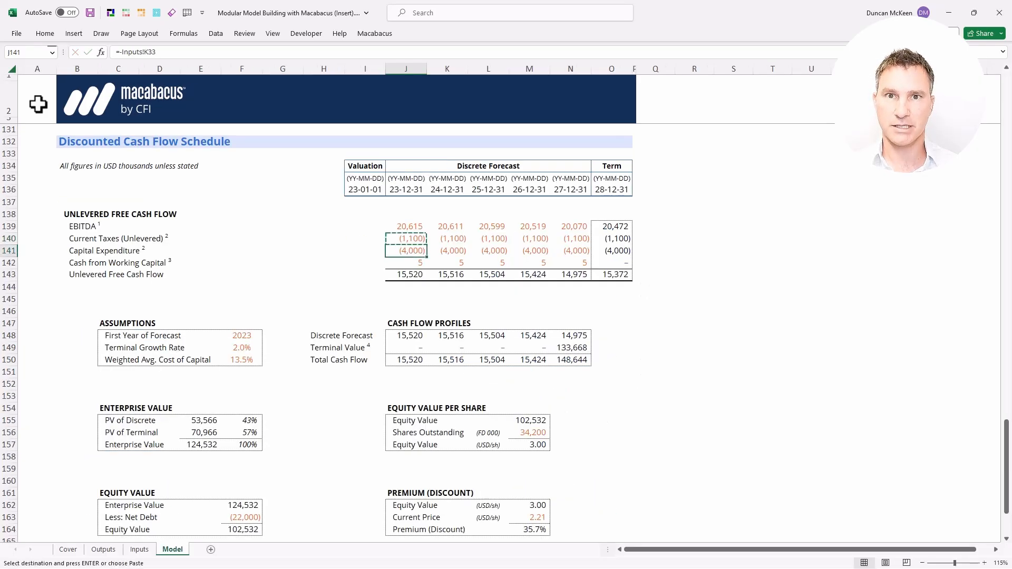
# Link first-year Cash from Working Capital in J142 to the Cash from Working Capital assumption in Inputs cell K34
pyautogui.press('Down')
pyautogui.press('Left')
pyautogui.hotkey('shift', 'Right')
pyautogui.press('Right')
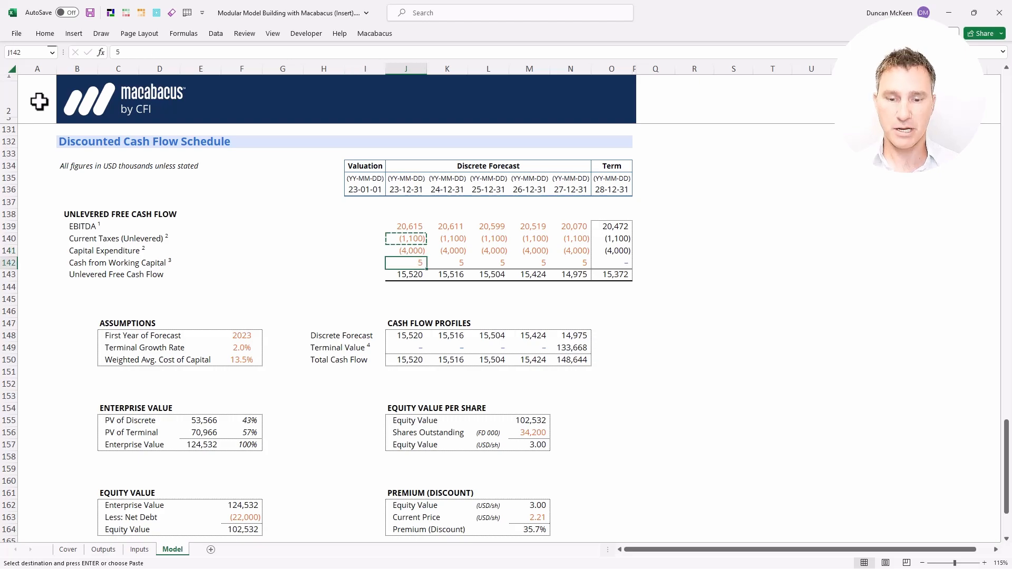
pyautogui.write('=')
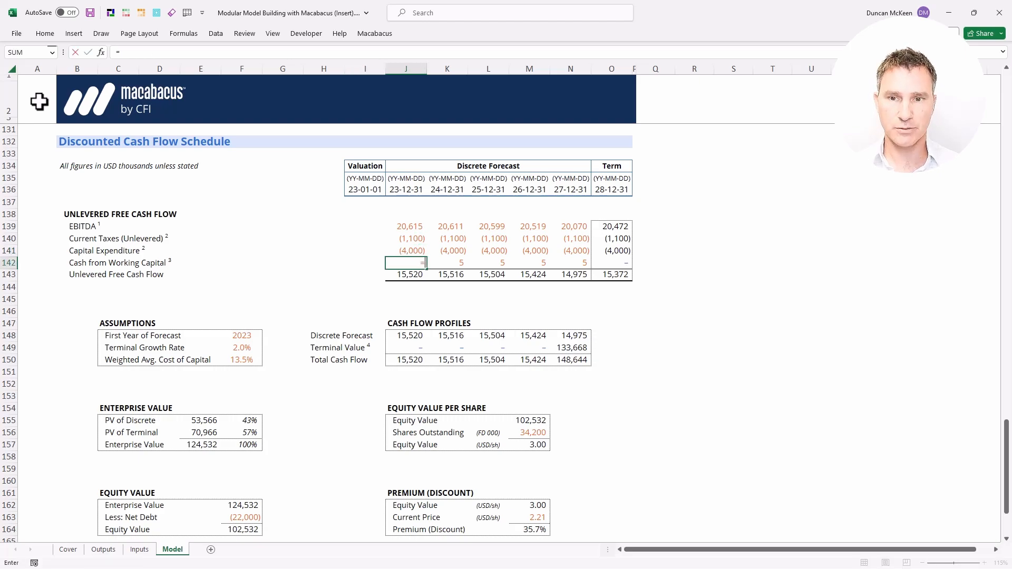
pyautogui.hotkey('ctrl', 'pageup')
pyautogui.press('Down')
pyautogui.press('Down')
pyautogui.press('Down')
pyautogui.press('Down')
pyautogui.press('Down')
pyautogui.press('Down')
pyautogui.press('Down')
pyautogui.press('Down')
pyautogui.press('Down')
pyautogui.press('Down')
pyautogui.press('Down')
pyautogui.press('Down')
pyautogui.press('Down')
pyautogui.press('Down')
pyautogui.press('Down')
pyautogui.press('Down')
pyautogui.press('Down')
pyautogui.press('Down')
pyautogui.press('Down')
pyautogui.press('Down')
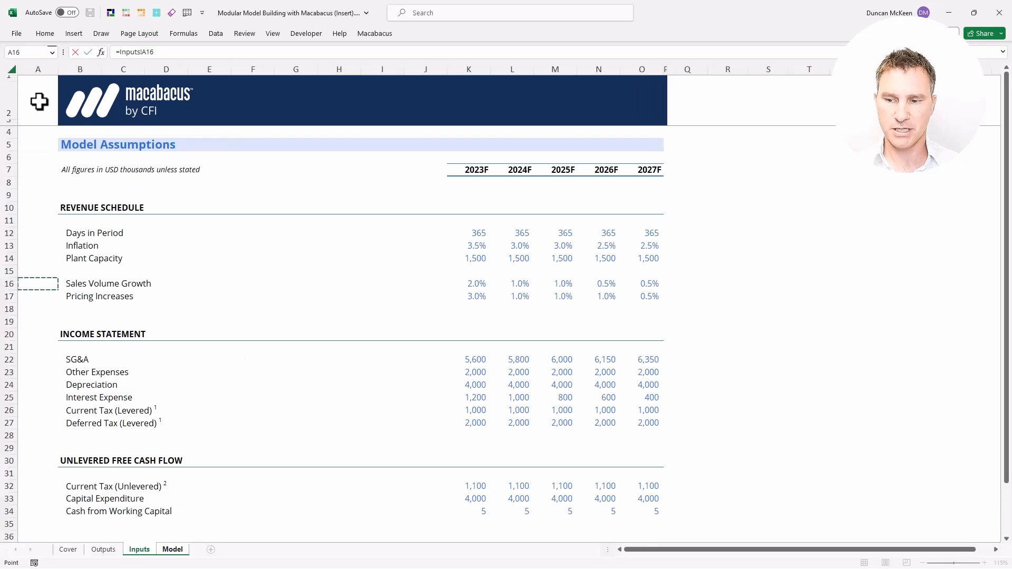
pyautogui.press('Down')
pyautogui.press('Down')
pyautogui.press('Down')
pyautogui.press('Right')
pyautogui.press('Right')
pyautogui.press('Down')
pyautogui.hotkey('ctrl', 'Right')
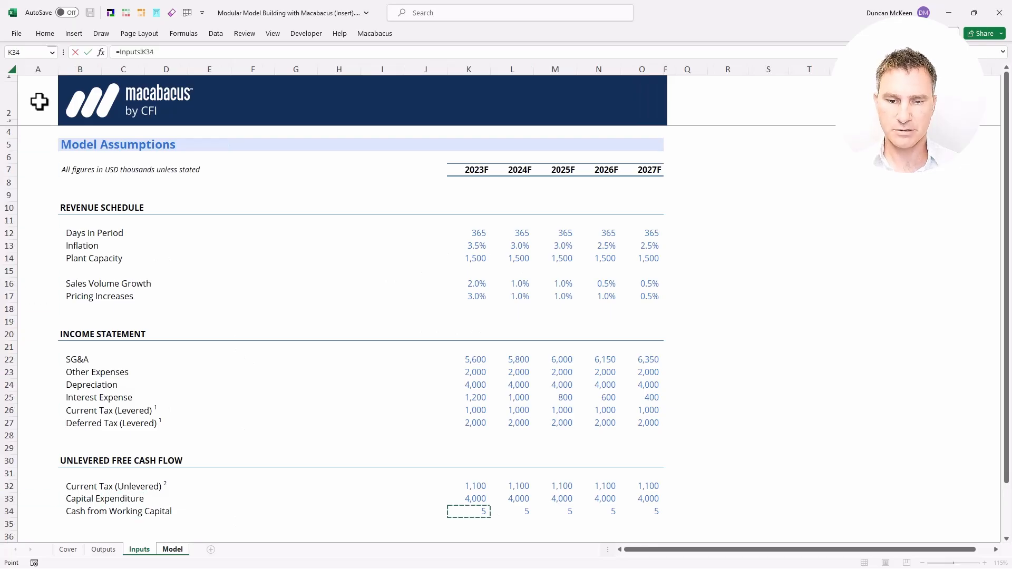
pyautogui.press('Return')
# Copy the linked cash flow cells J139:J142 and paste only their formulas across the discrete forecast years, J139:N142, leaving out the Term column
pyautogui.press('Up')
pyautogui.press('Up')
pyautogui.press('Up')
pyautogui.press('Up')
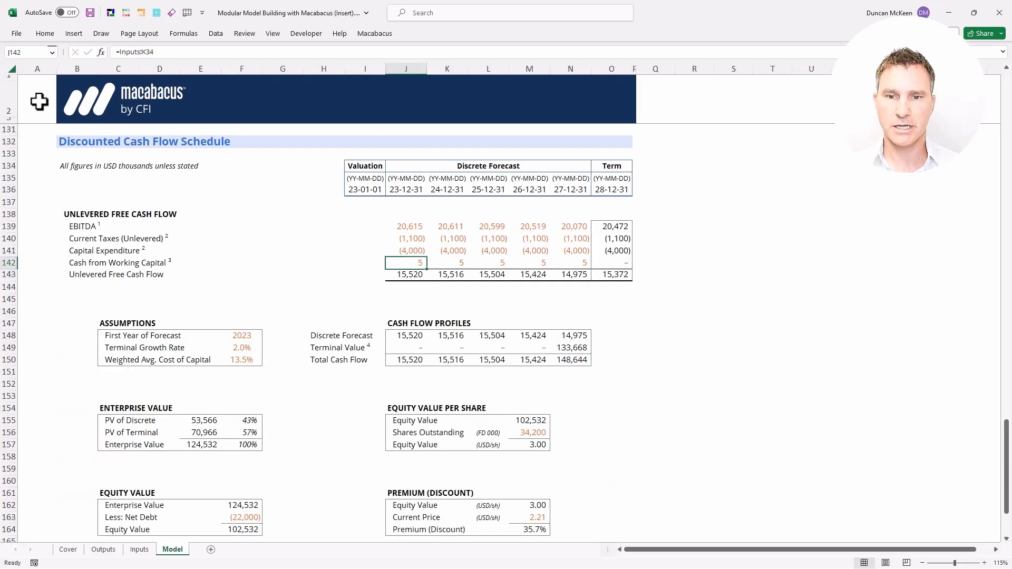
pyautogui.hotkey('shift', 'Down')
pyautogui.hotkey('shift', 'Down')
pyautogui.hotkey('shift', 'Down')
pyautogui.hotkey('shift', 'Down')
pyautogui.hotkey('shift', 'Up')
pyautogui.hotkey('ctrl', 'c')
pyautogui.hotkey('ctrl', 'shift', 'Right')
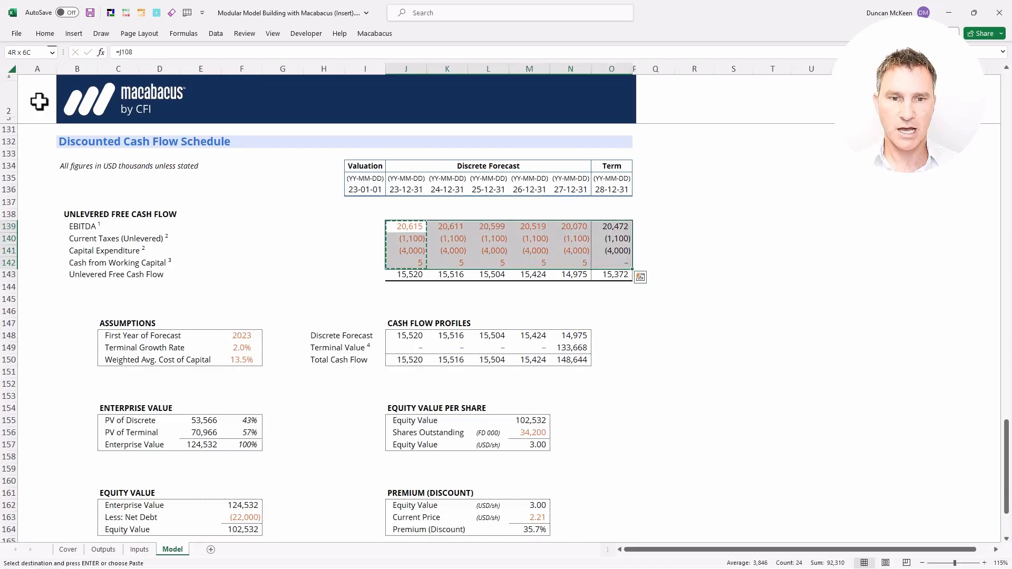
pyautogui.hotkey('shift', 'Left')
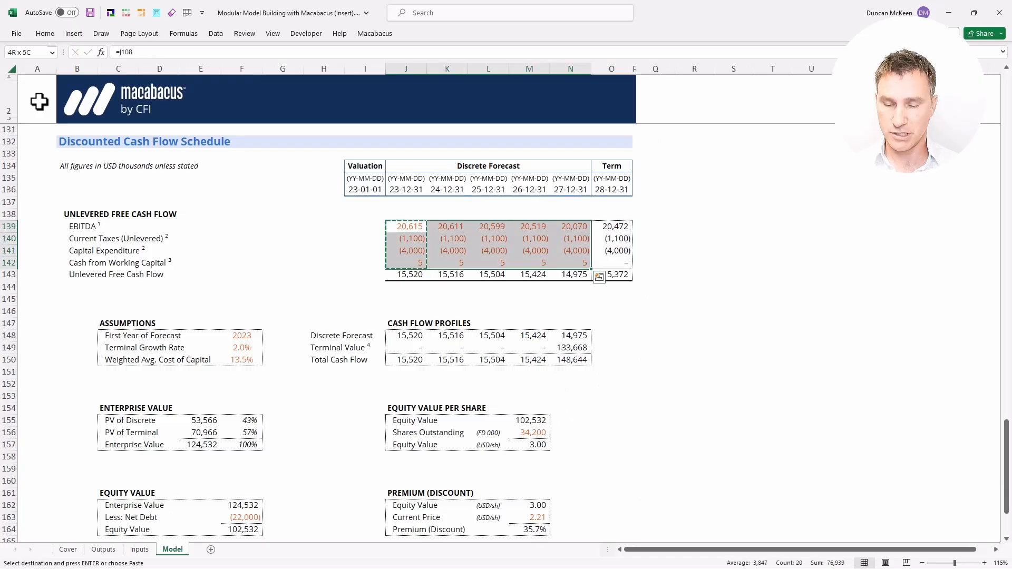
pyautogui.hotkey('ctrl', 'alt', 'v')
pyautogui.press('f')
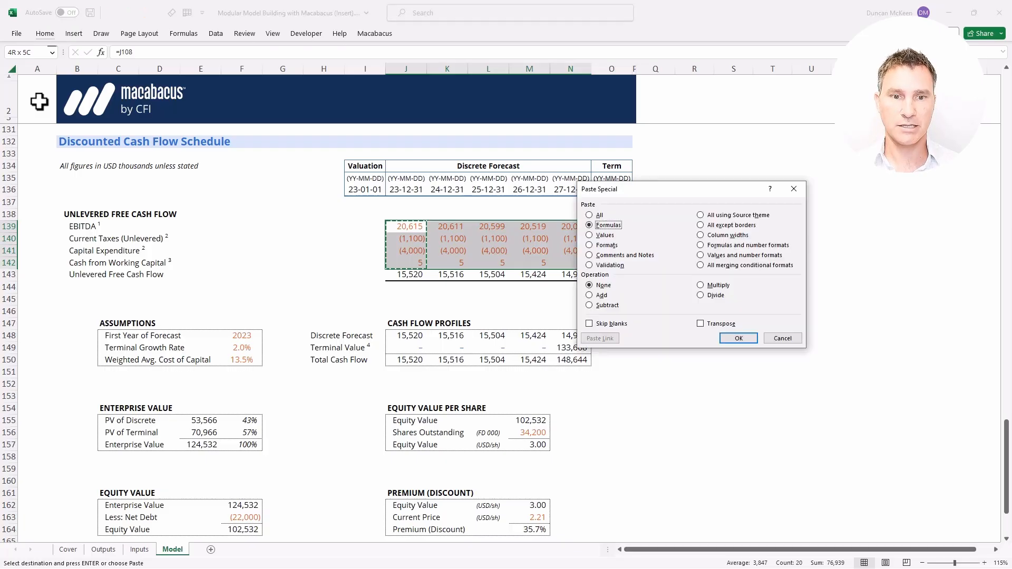
pyautogui.press('Return')
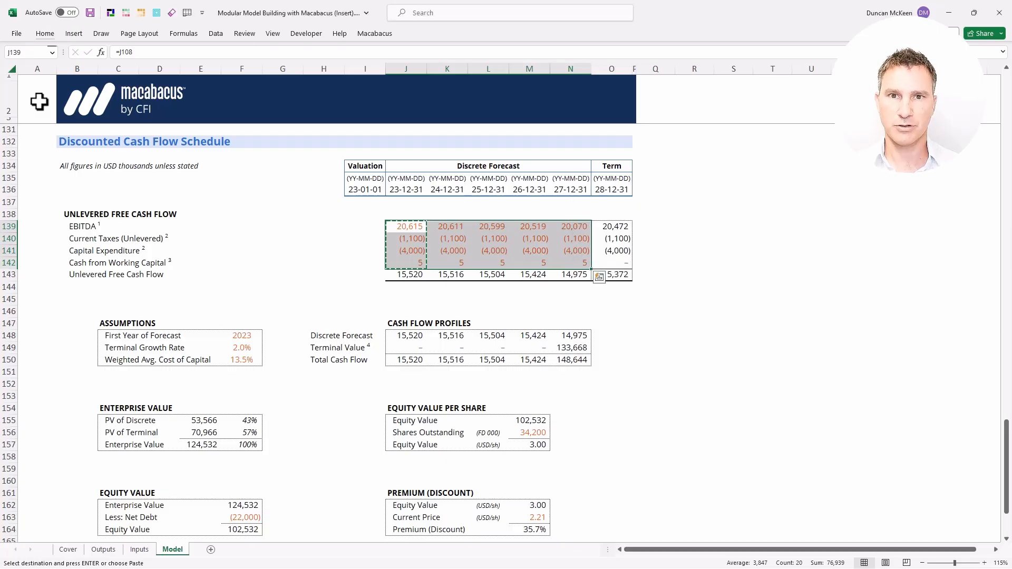
# Link First Year of Forecast in the DCF Assumptions, F148, to the Income Statement's 2023F column header in J97
pyautogui.press('Left')
pyautogui.press('Left')
pyautogui.press('Left')
pyautogui.press('Left')
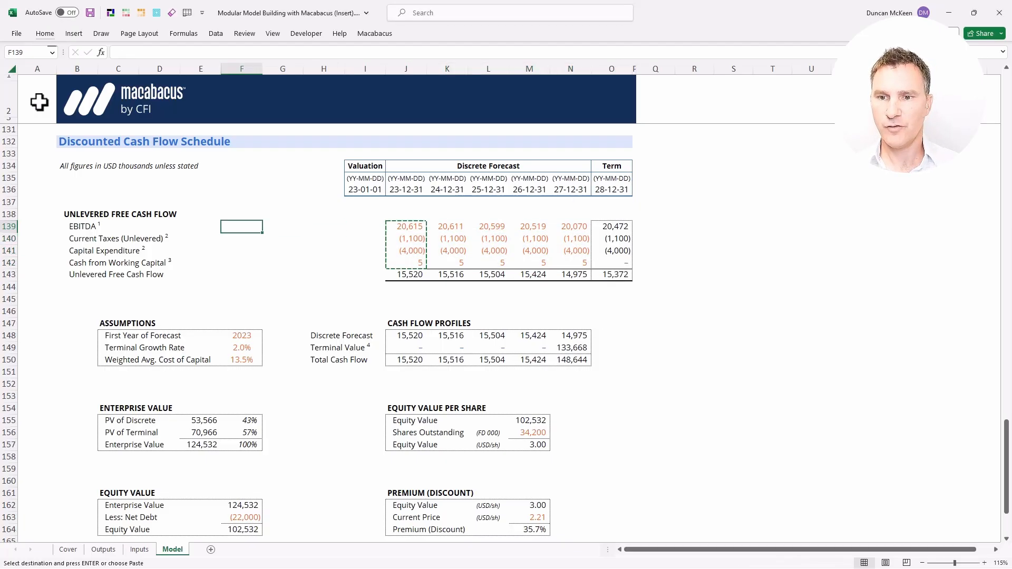
pyautogui.hotkey('ctrl', 'Down')
pyautogui.write('=')
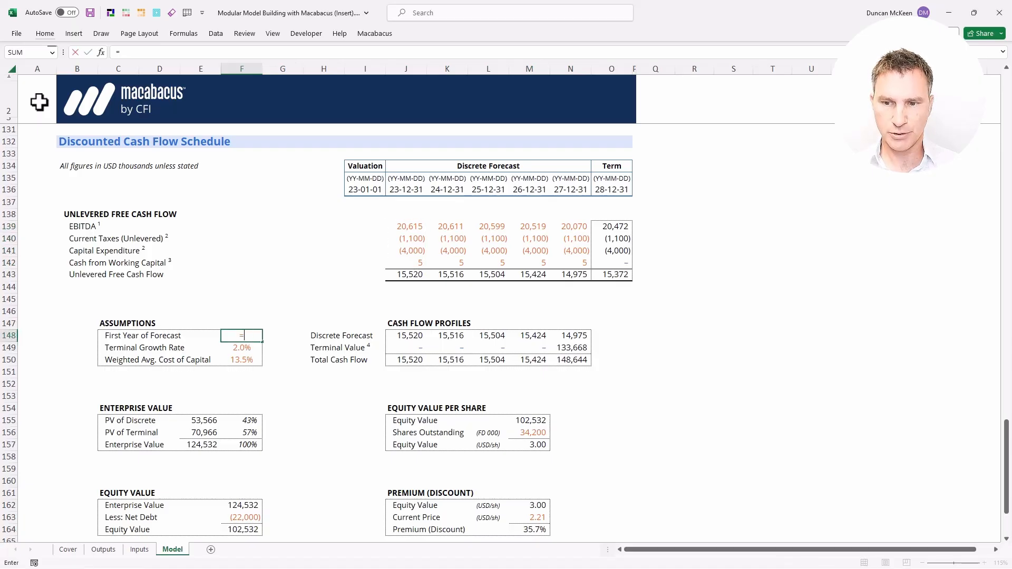
pyautogui.press('pageup')
pyautogui.press('Up')
pyautogui.press('Up')
pyautogui.press('Up')
pyautogui.press('Up')
pyautogui.press('Up')
pyautogui.press('Up')
pyautogui.press('Up')
pyautogui.press('Up')
pyautogui.press('Up')
pyautogui.press('Up')
pyautogui.press('Up')
pyautogui.press('Up')
pyautogui.press('Up')
pyautogui.press('Up')
pyautogui.press('Up')
pyautogui.press('Up')
pyautogui.press('Up')
pyautogui.press('Up')
pyautogui.press('Down')
pyautogui.press('Right')
pyautogui.press('Right')
pyautogui.press('Right')
pyautogui.press('Right')
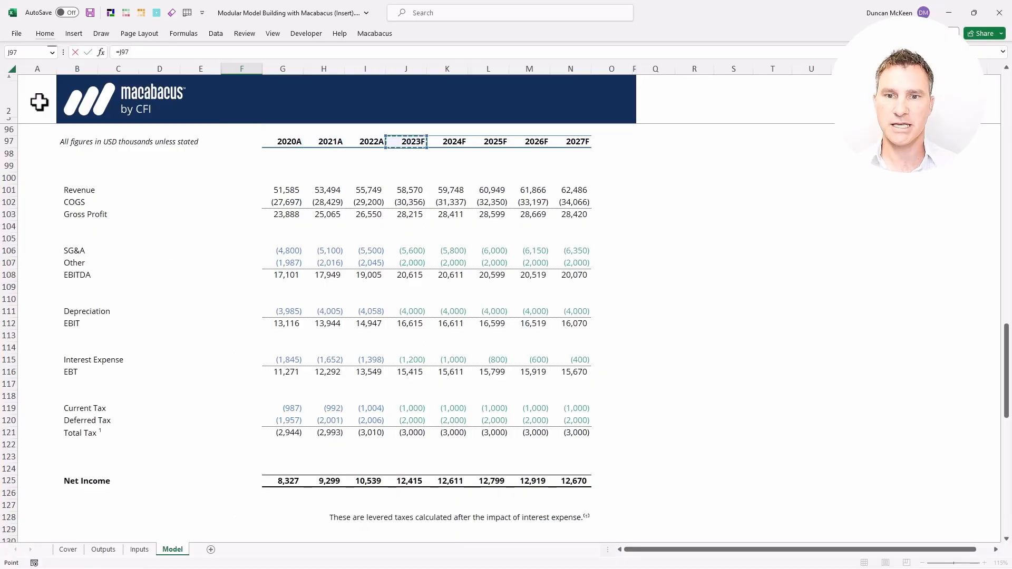
pyautogui.press('Escape')
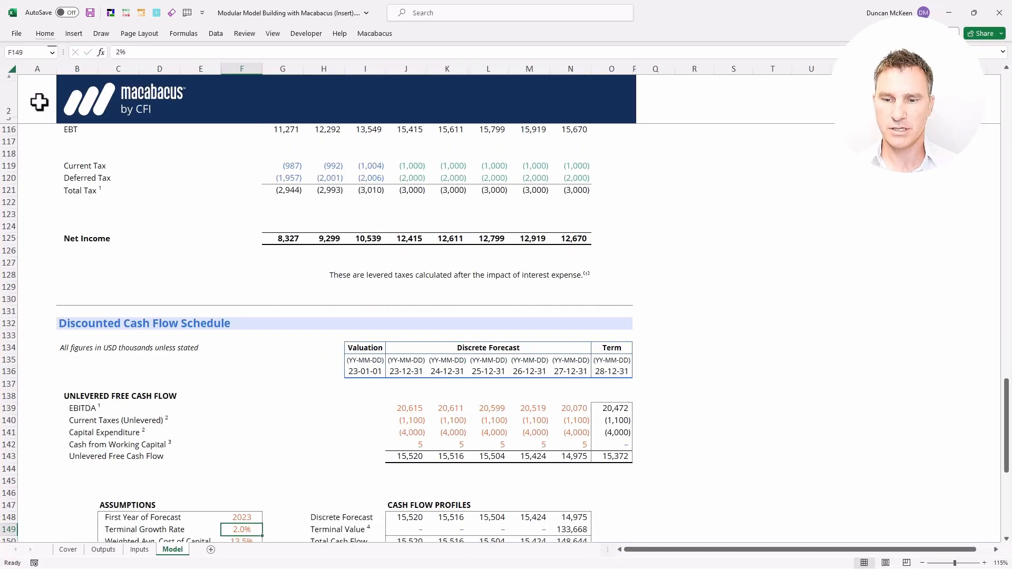
# Link the Terminal Growth Rate assumption in F149 to the Terminal Growth Rate in Outputs cell G10
pyautogui.press('Scroll_Lock')
pyautogui.press('Down')
pyautogui.press('Down')
pyautogui.press('Down')
pyautogui.press('Down')
pyautogui.press('Down')
pyautogui.press('Down')
pyautogui.press('Down')
pyautogui.press('Down')
pyautogui.press('Down')
pyautogui.press('Down')
pyautogui.press('Down')
pyautogui.press('Down')
pyautogui.press('Down')
pyautogui.press('Down')
pyautogui.press('Down')
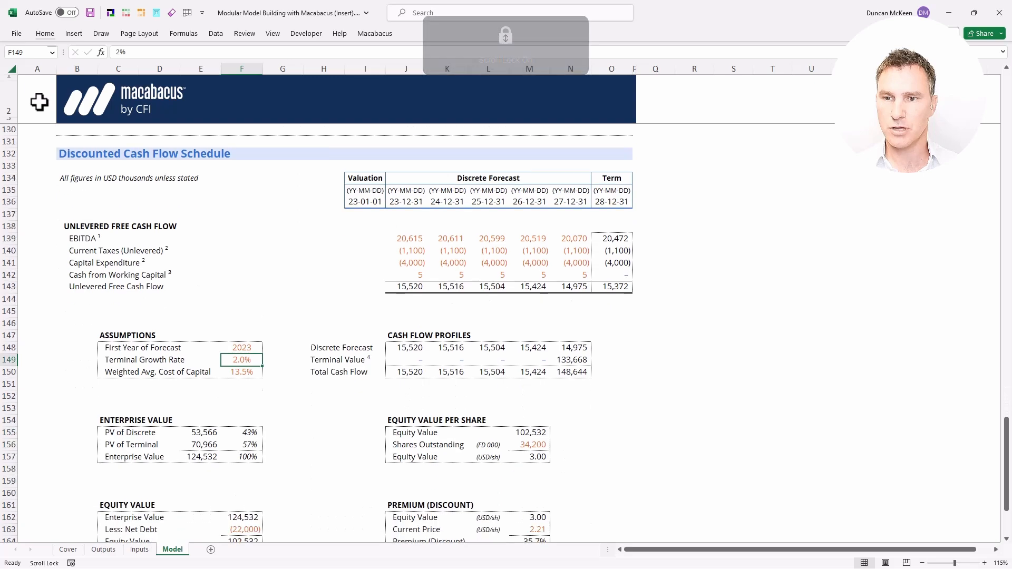
pyautogui.press('Scroll_Lock')
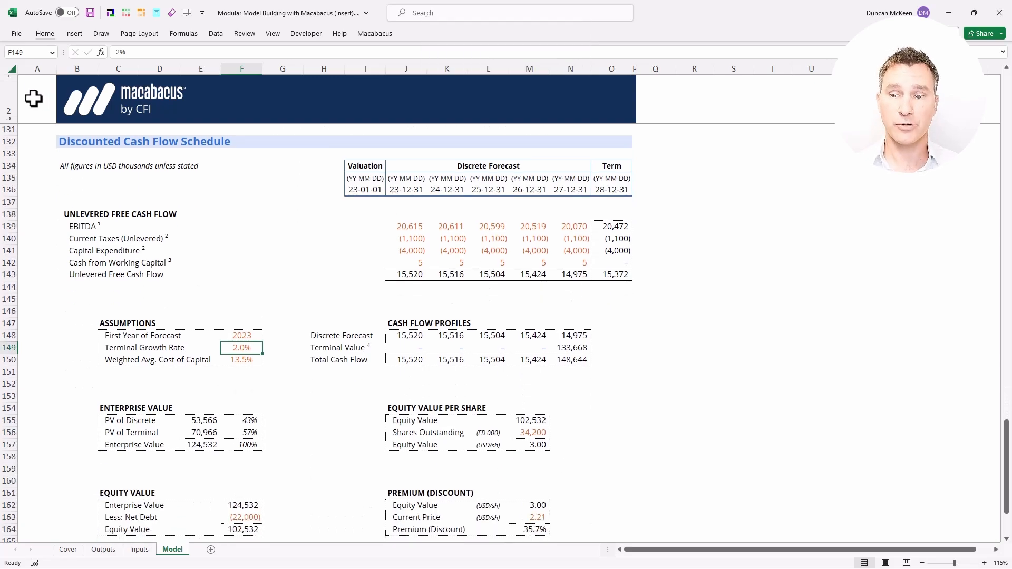
pyautogui.hotkey('shift', 'Down')
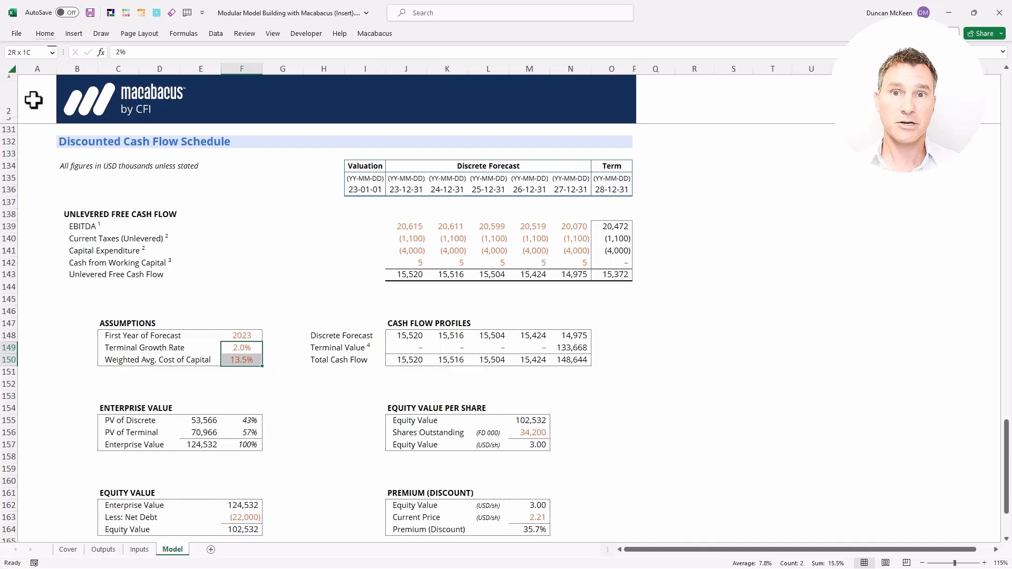
pyautogui.click(242, 347)
pyautogui.write('=')
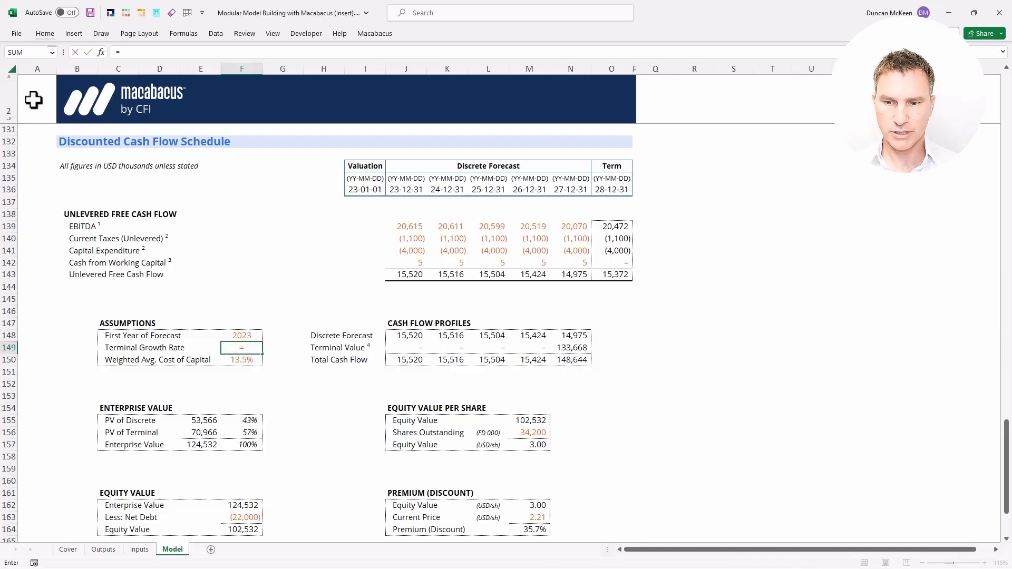
pyautogui.hotkey('ctrl', 'pageup')
pyautogui.hotkey('ctrl', 'pageup')
pyautogui.press('Down')
pyautogui.press('Down')
pyautogui.press('Down')
pyautogui.press('Down')
pyautogui.press('Down')
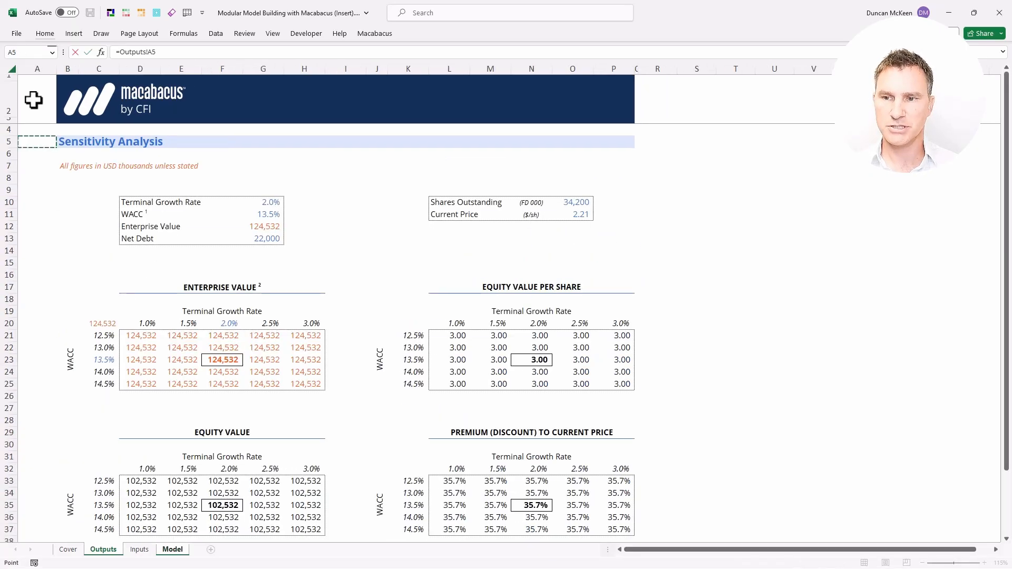
pyautogui.press('Down')
pyautogui.press('Right')
pyautogui.press('Right')
pyautogui.press('Right')
pyautogui.press('Right')
pyautogui.press('Right')
pyautogui.press('Right')
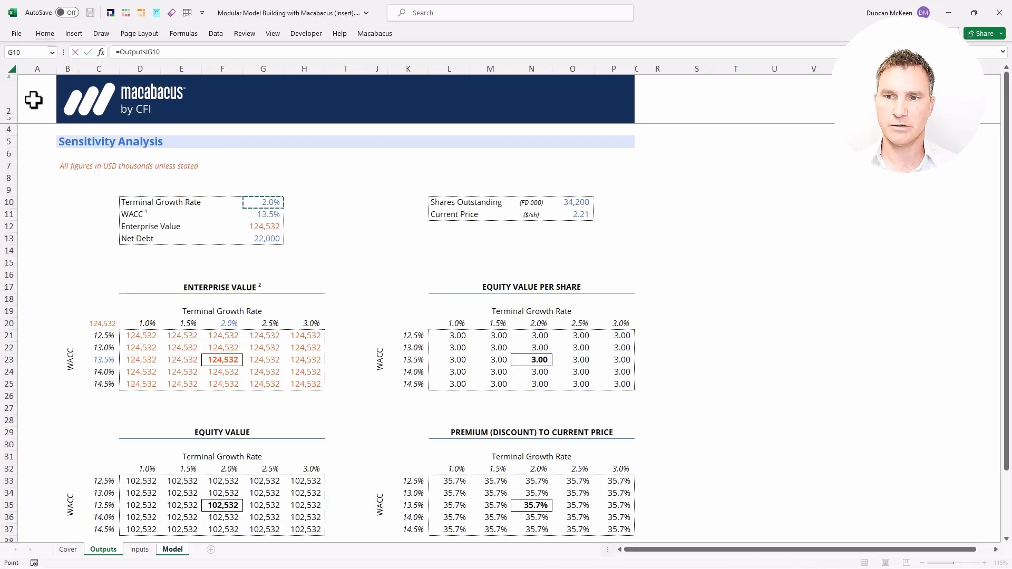
pyautogui.press('Return')
# Copy the Terminal Growth Rate link in F149 and paste only its formula into Weighted Avg. Cost of Capital, F150
pyautogui.press('Up')
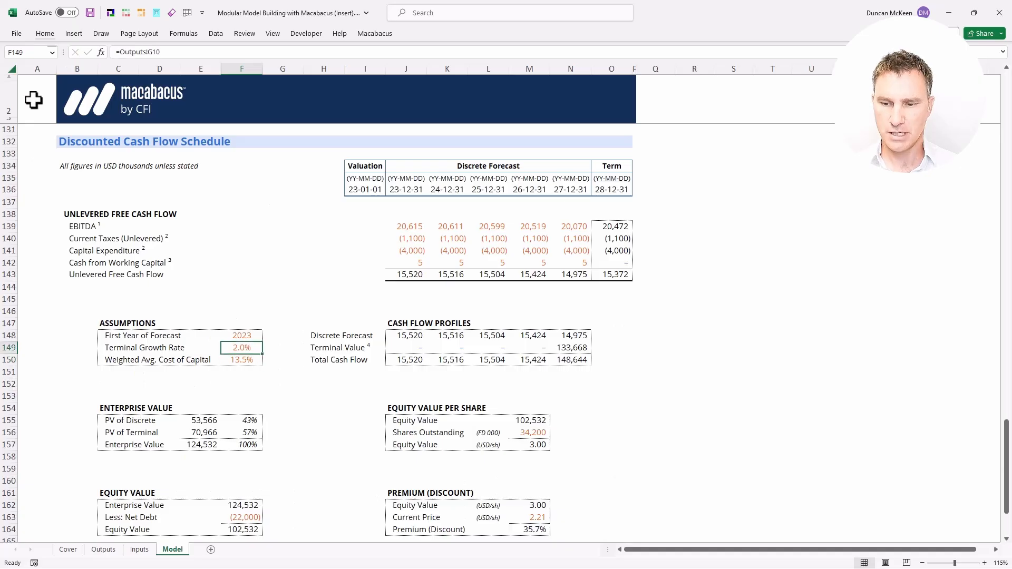
pyautogui.hotkey('ctrl', 'c')
pyautogui.hotkey('shift', 'Down')
pyautogui.hotkey('alt', 'e')
pyautogui.press('s')
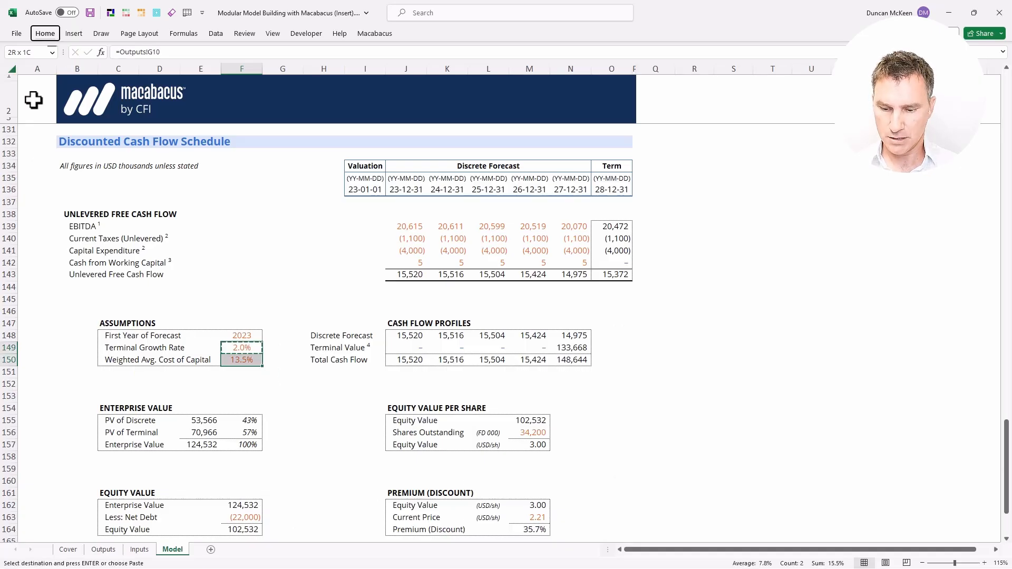
pyautogui.press('f')
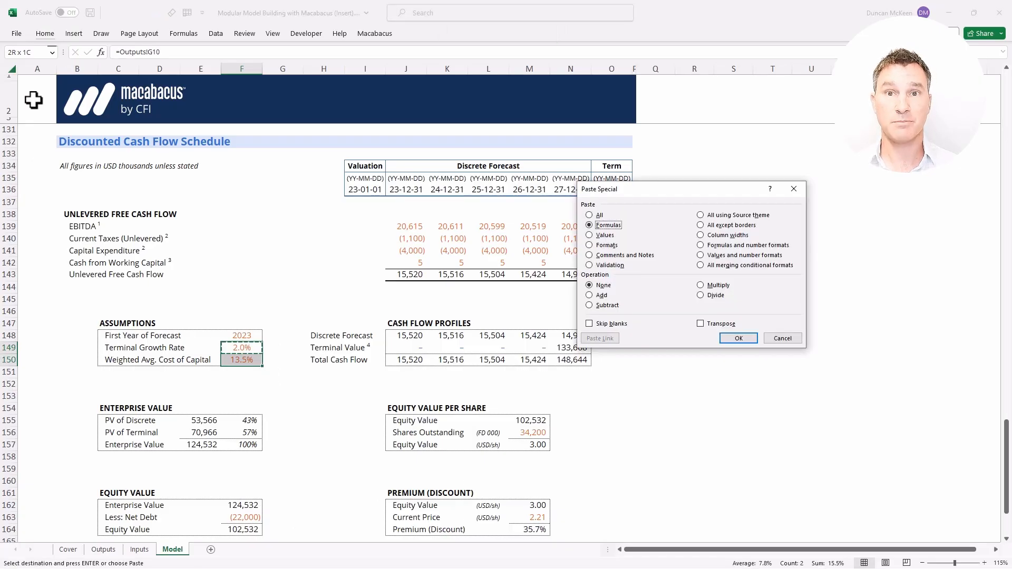
pyautogui.press('Return')
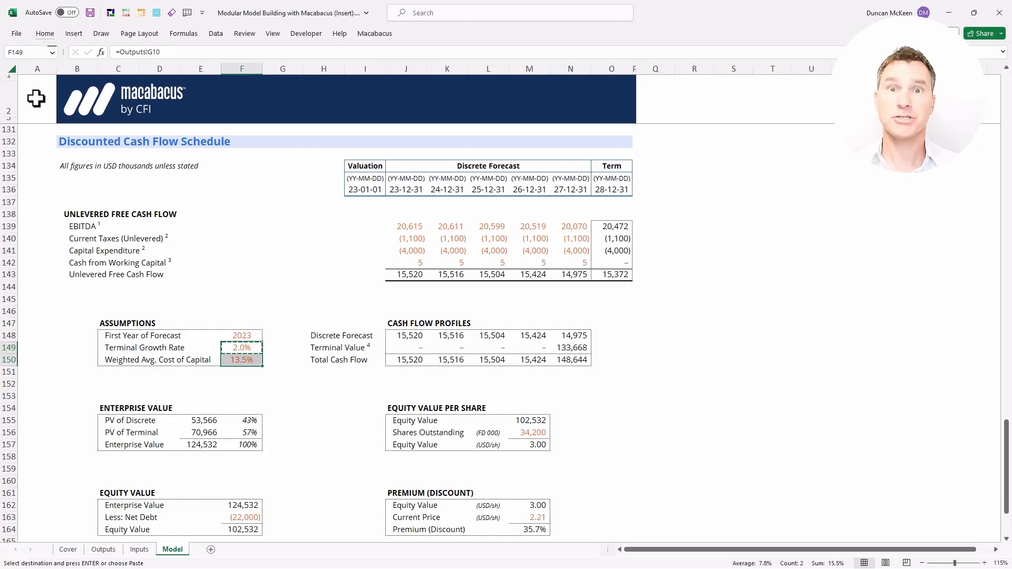
# Link Less: Net Debt in F163 of the Equity Value block to the negative of Net Debt in Outputs cell G13
pyautogui.press('Down')
pyautogui.press('Down')
pyautogui.press('Down')
pyautogui.press('Down')
pyautogui.press('Down')
pyautogui.press('Down')
pyautogui.press('Down')
pyautogui.press('Down')
pyautogui.press('Down')
pyautogui.press('Down')
pyautogui.press('Down')
pyautogui.press('Down')
pyautogui.press('Down')
pyautogui.press('Down')
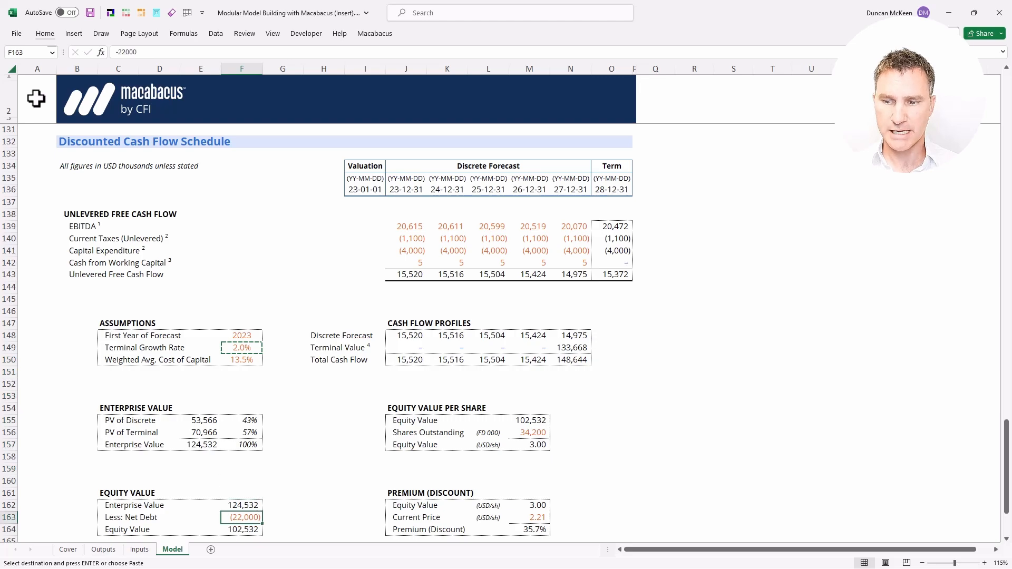
pyautogui.write('=-')
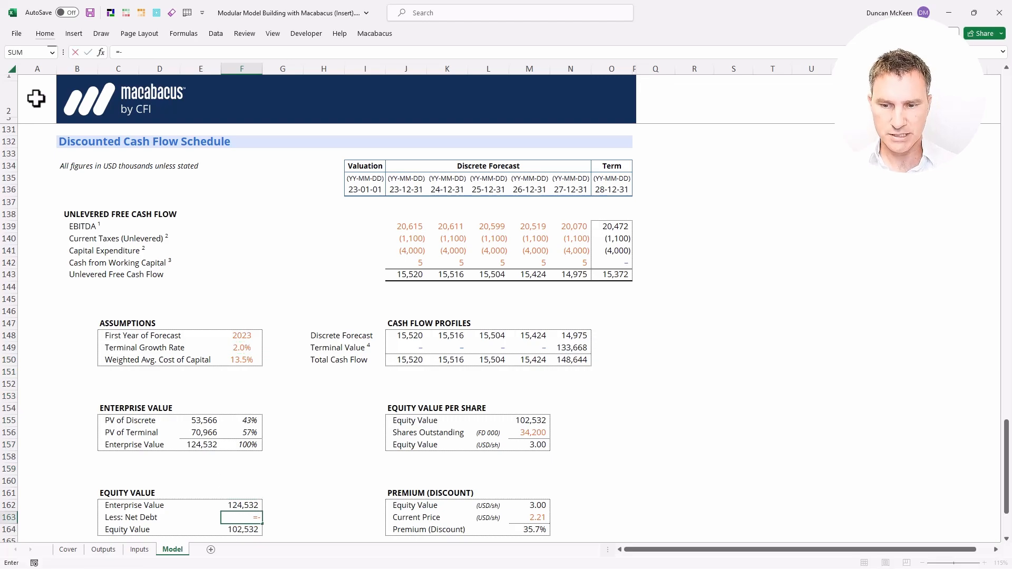
pyautogui.hotkey('ctrl', 'pageup')
pyautogui.hotkey('ctrl', 'pageup')
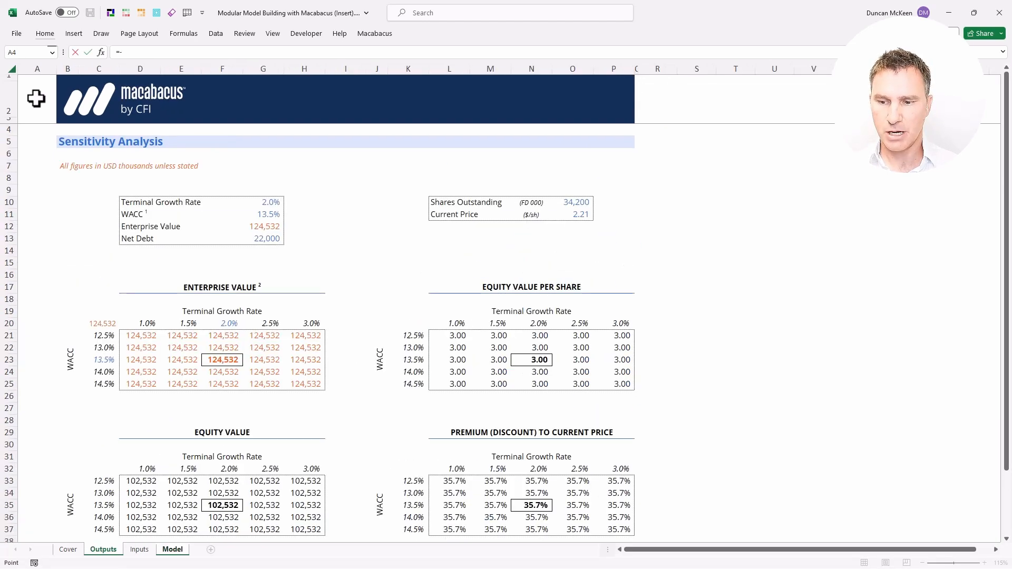
pyautogui.press('Right')
pyautogui.press('Right')
pyautogui.press('Right')
pyautogui.press('Right')
pyautogui.press('Right')
pyautogui.press('Right')
pyautogui.hotkey('ctrl', 'Down')
pyautogui.hotkey('ctrl', 'Down')
pyautogui.press('Return')
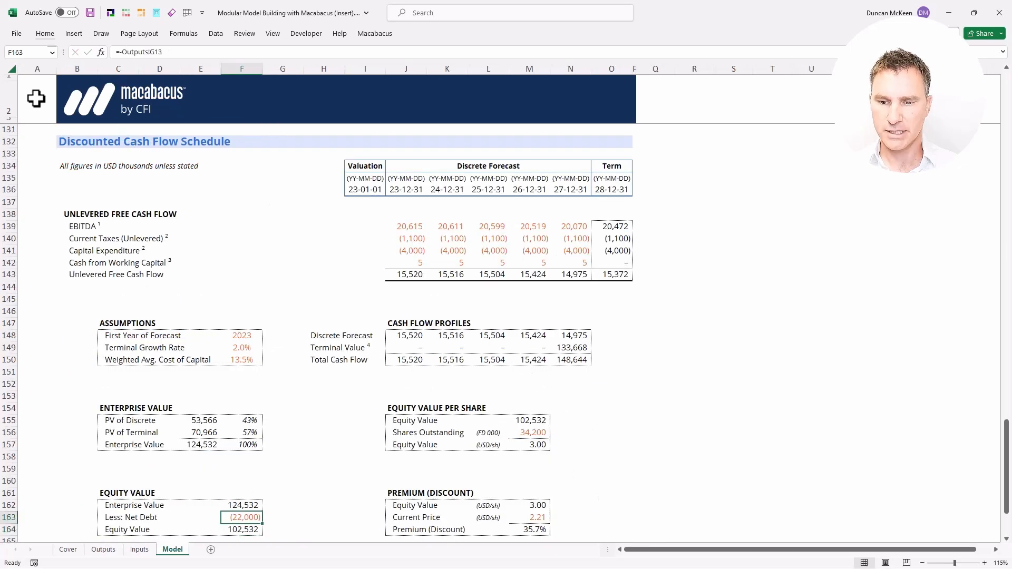
# Link Shares Outstanding in M156 of the Equity Value Per Share block to Outputs cell O10
pyautogui.press('Up')
pyautogui.press('Right')
pyautogui.press('Right')
pyautogui.press('Right')
pyautogui.press('Right')
pyautogui.press('Up')
pyautogui.press('Up')
pyautogui.press('Up')
pyautogui.press('Up')
pyautogui.press('Up')
pyautogui.press('Up')
pyautogui.press('Up')
pyautogui.press('Right')
pyautogui.press('Right')
pyautogui.press('Right')
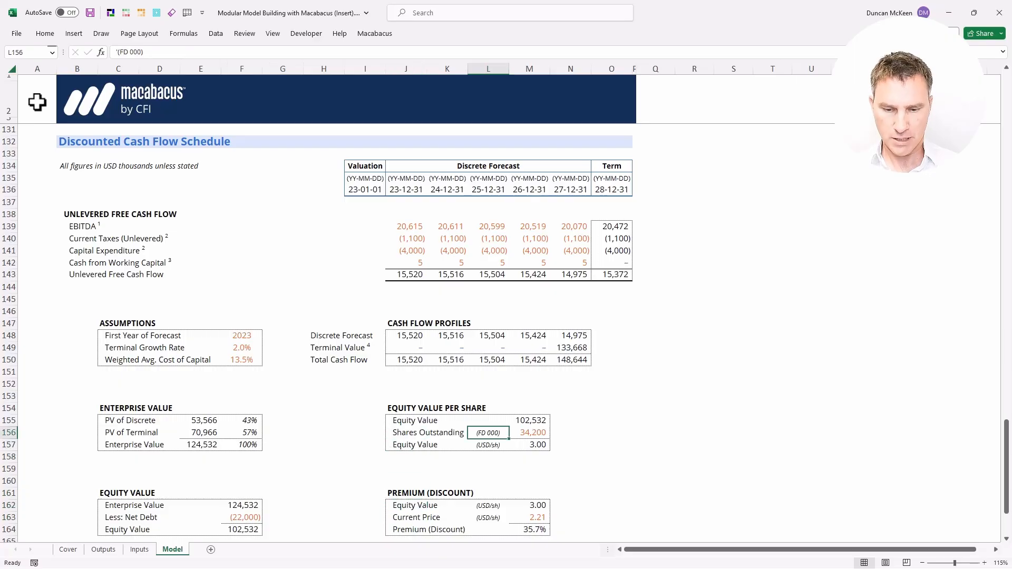
pyautogui.write('=')
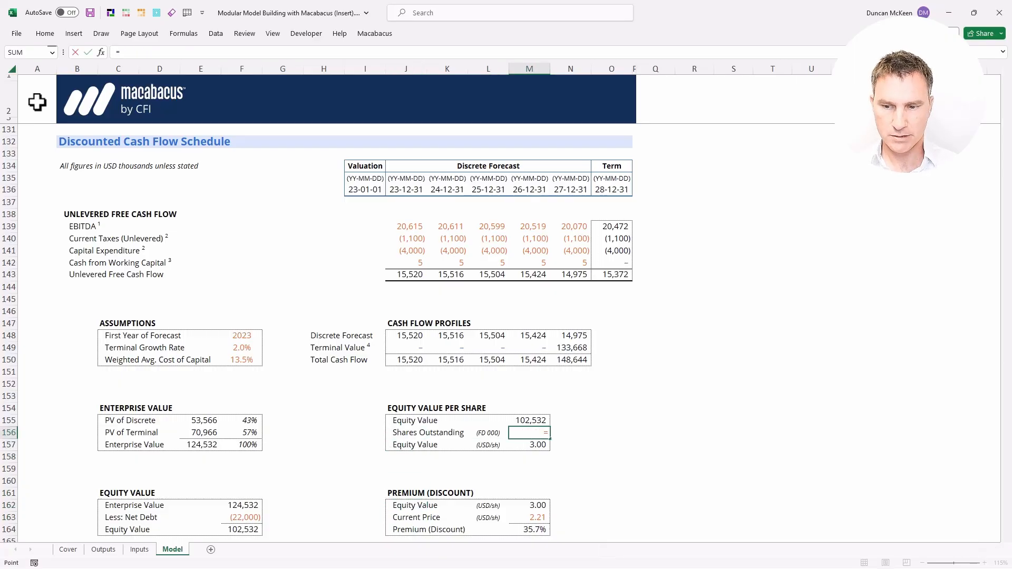
pyautogui.hotkey('ctrl', 'pageup')
pyautogui.hotkey('ctrl', 'pageup')
pyautogui.press('Right')
pyautogui.press('Right')
pyautogui.press('Right')
pyautogui.press('Right')
pyautogui.press('Right')
pyautogui.press('Right')
pyautogui.press('Right')
pyautogui.press('Right')
pyautogui.press('Right')
pyautogui.press('Right')
pyautogui.press('Right')
pyautogui.press('Right')
pyautogui.press('Right')
pyautogui.hotkey('ctrl', 'Down')
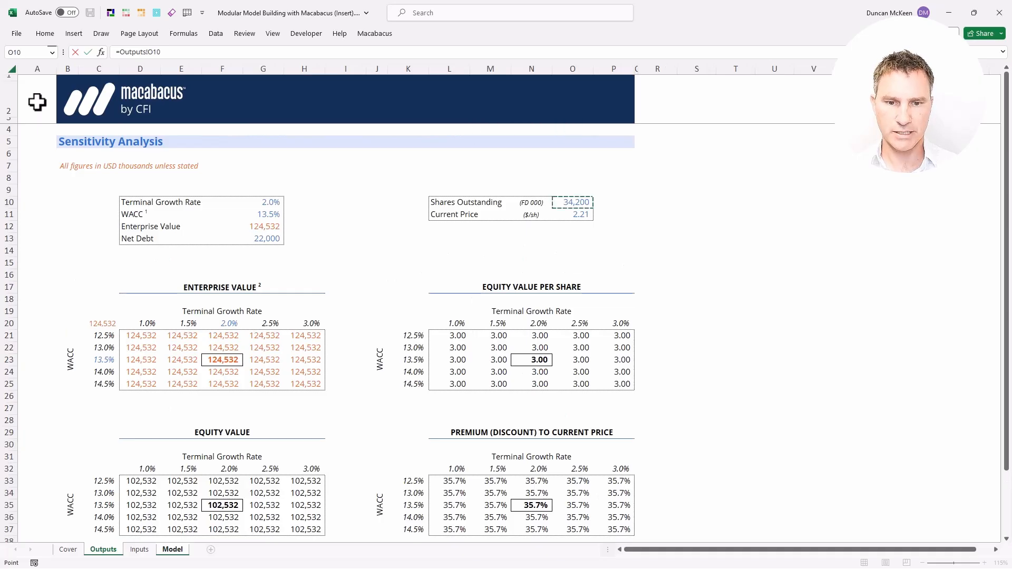
pyautogui.press('Return')
# Link Current Price in M163 of the Premium (Discount) block to the Current Price in Outputs cell O11
pyautogui.press('Down')
pyautogui.press('Down')
pyautogui.press('Down')
pyautogui.press('Down')
pyautogui.press('Down')
pyautogui.press('Down')
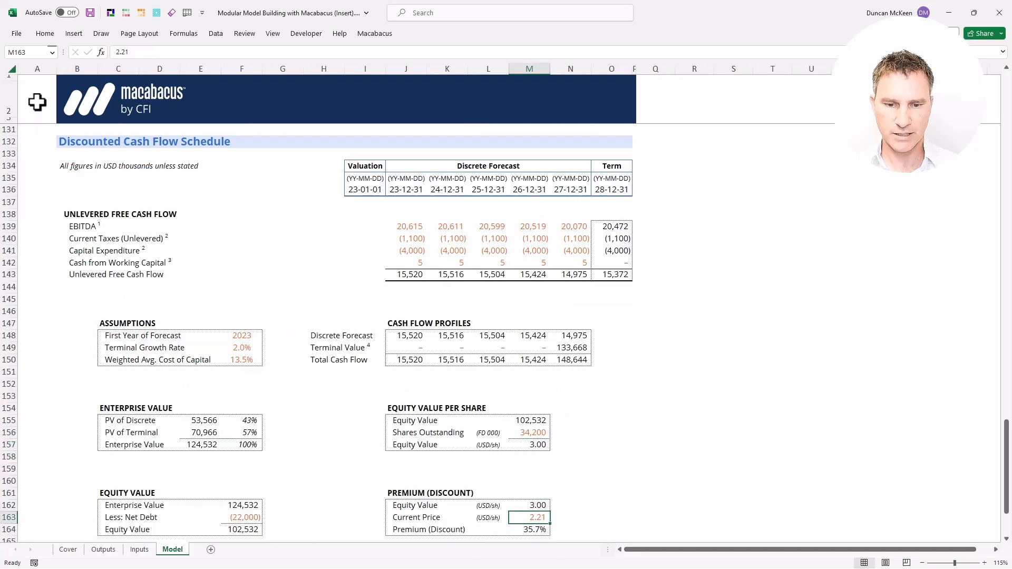
pyautogui.write('=')
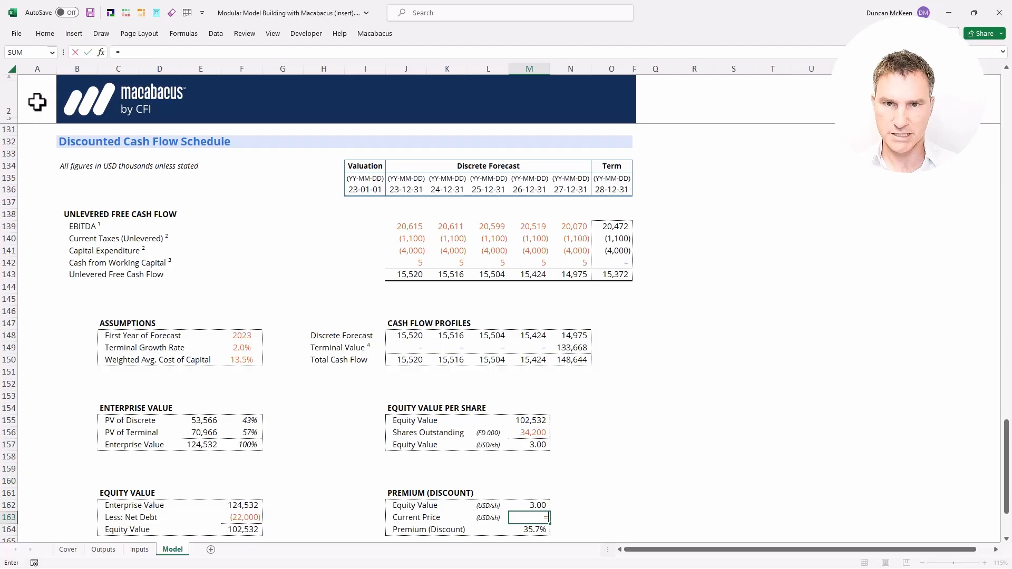
pyautogui.hotkey('ctrl', 'pageup')
pyautogui.hotkey('ctrl', 'pageup')
pyautogui.press('Right')
pyautogui.press('Right')
pyautogui.press('Right')
pyautogui.press('Right')
pyautogui.press('Right')
pyautogui.press('Right')
pyautogui.press('Right')
pyautogui.press('Right')
pyautogui.press('Right')
pyautogui.press('Right')
pyautogui.press('Right')
pyautogui.press('Right')
pyautogui.press('Right')
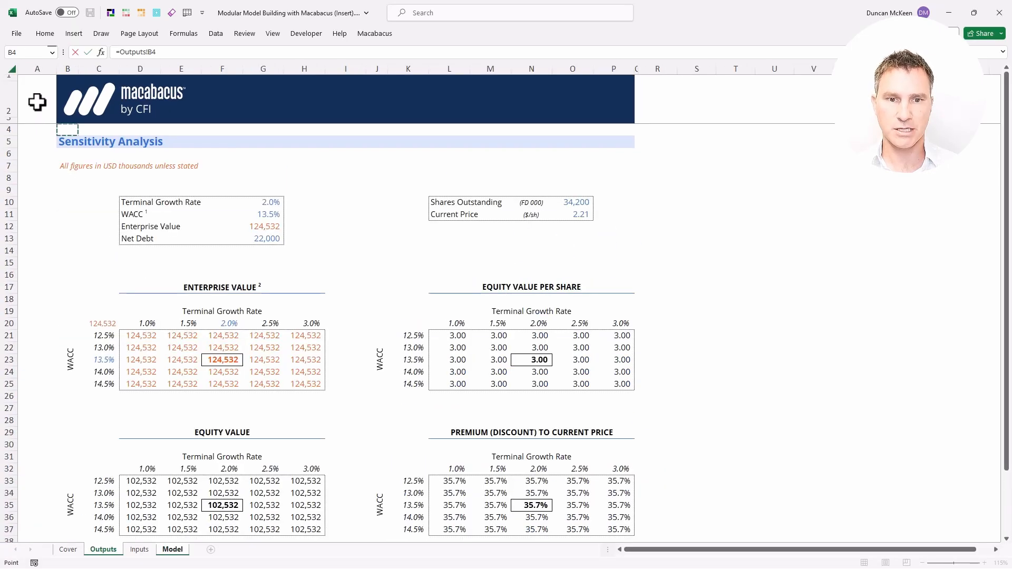
pyautogui.press('Right')
pyautogui.press('Down')
pyautogui.press('Down')
pyautogui.press('Down')
pyautogui.press('Down')
pyautogui.press('Down')
pyautogui.press('Down')
pyautogui.press('Down')
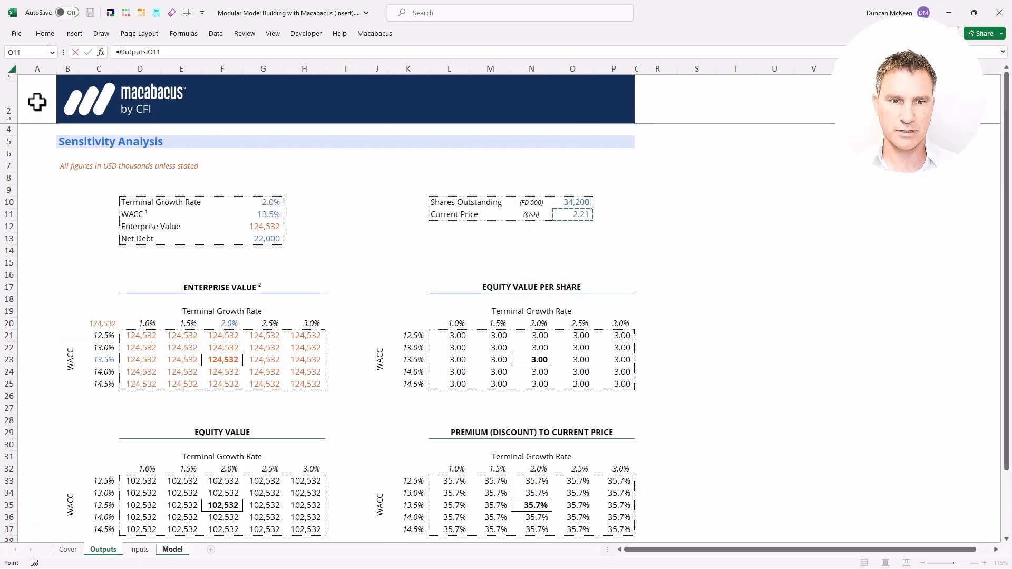
pyautogui.press('Return')
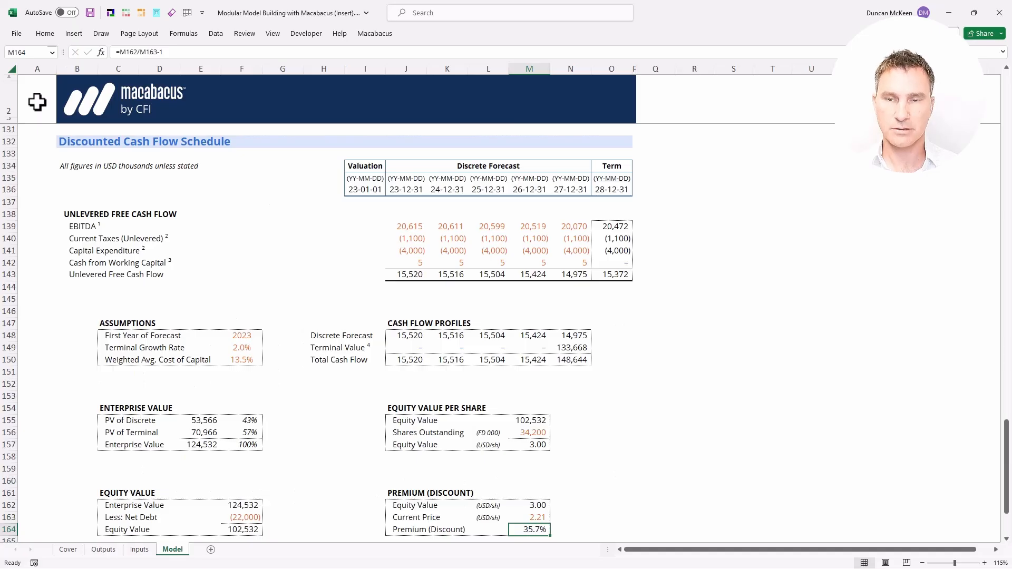
# Apply AutoColor to the entire Discounted Cash Flow Schedule, from its title in B132 down to row 164
pyautogui.press('Left')
pyautogui.press('Left')
pyautogui.press('Left')
pyautogui.press('Left')
pyautogui.press('Left')
pyautogui.press('Left')
pyautogui.press('Left')
pyautogui.press('Left')
pyautogui.press('Left')
pyautogui.press('Left')
pyautogui.press('Left')
pyautogui.press('Left')
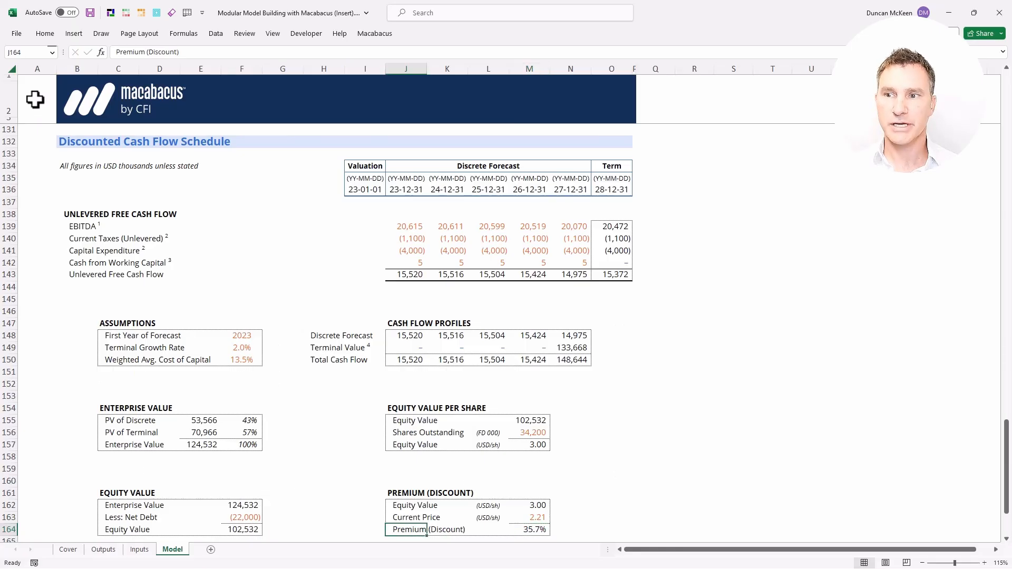
pyautogui.hotkey('ctrl', 'Up')
pyautogui.press('Right')
pyautogui.hotkey('shift', 'Right')
pyautogui.hotkey('shift', 'Right')
pyautogui.hotkey('shift', 'Right')
pyautogui.hotkey('shift', 'Right')
pyautogui.hotkey('shift', 'Right')
pyautogui.hotkey('shift', 'Right')
pyautogui.hotkey('shift', 'Right')
pyautogui.hotkey('shift', 'Right')
pyautogui.hotkey('shift', 'Right')
pyautogui.hotkey('shift', 'Right')
pyautogui.hotkey('shift', 'Right')
pyautogui.hotkey('shift', 'Right')
pyautogui.hotkey('shift', 'Right')
pyautogui.hotkey('shift', 'Right')
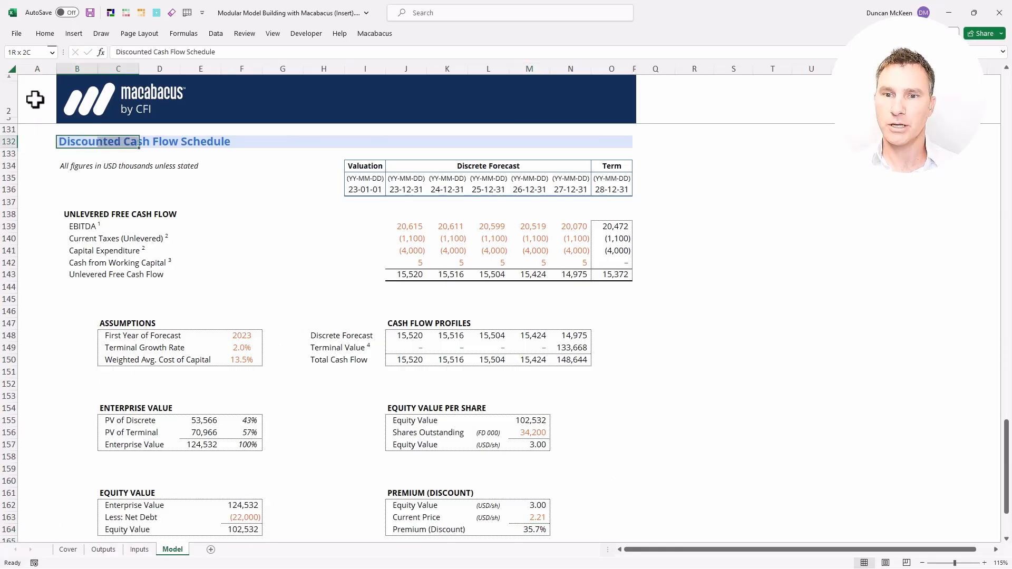
pyautogui.hotkey('shift', 'Down')
pyautogui.hotkey('shift', 'Down')
pyautogui.hotkey('shift', 'Down')
pyautogui.hotkey('shift', 'Down')
pyautogui.hotkey('shift', 'Down')
pyautogui.hotkey('shift', 'Down')
pyautogui.hotkey('shift', 'Down')
pyautogui.hotkey('shift', 'Down')
pyautogui.hotkey('shift', 'Down')
pyautogui.hotkey('shift', 'Down')
pyautogui.hotkey('shift', 'Down')
pyautogui.hotkey('shift', 'Down')
pyautogui.hotkey('shift', 'Down')
pyautogui.hotkey('shift', 'Down')
pyautogui.hotkey('shift', 'Down')
pyautogui.hotkey('shift', 'Down')
pyautogui.hotkey('shift', 'Down')
pyautogui.hotkey('shift', 'Down')
pyautogui.hotkey('shift', 'Down')
pyautogui.hotkey('shift', 'Down')
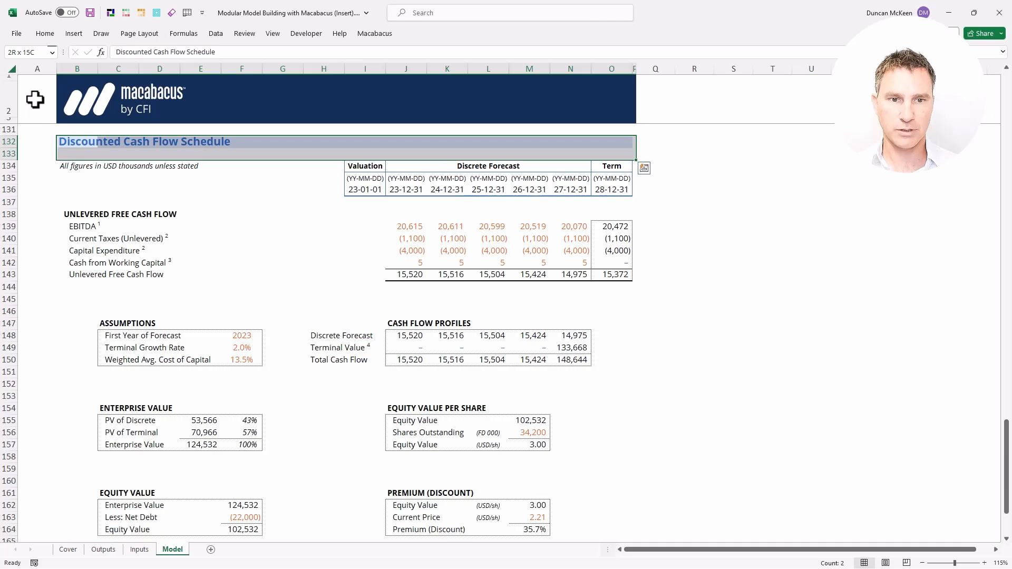
pyautogui.hotkey('shift', 'Down')
pyautogui.hotkey('shift', 'Down')
pyautogui.hotkey('shift', 'Down')
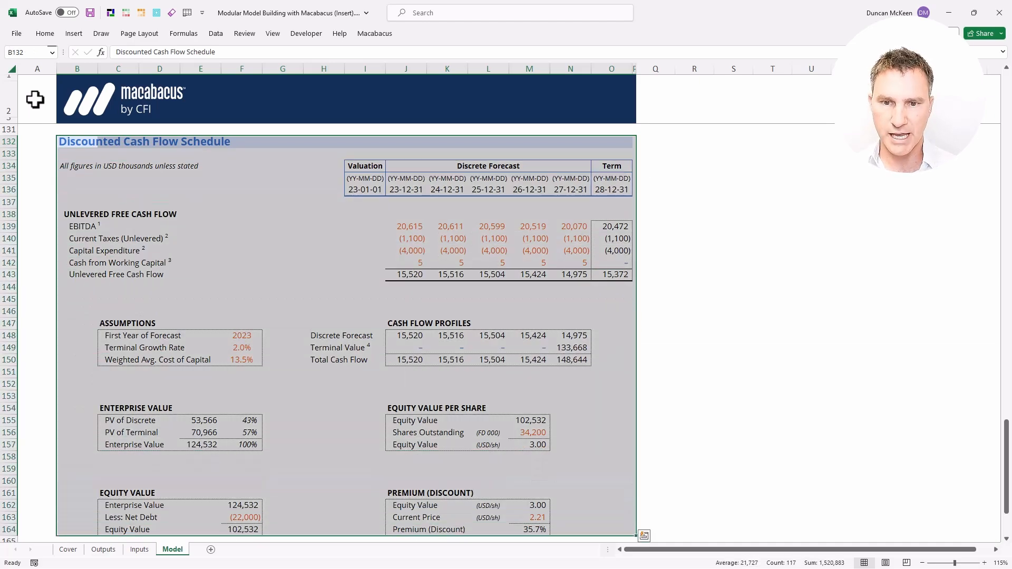
pyautogui.hotkey('ctrl', 'alt', 'a')
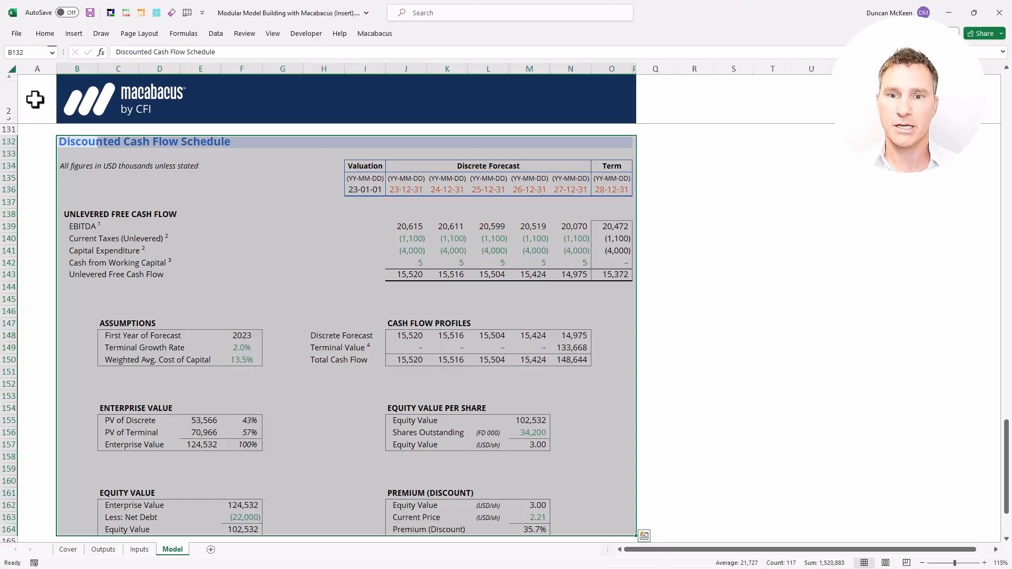
# Examine the month and day arguments of the DATE formula in J136, the first Discrete Forecast date
pyautogui.press('Right')
pyautogui.press('Right')
pyautogui.press('Right')
pyautogui.press('Right')
pyautogui.press('Right')
pyautogui.press('Right')
pyautogui.press('Right')
pyautogui.press('Right')
pyautogui.press('Right')
pyautogui.press('Right')
pyautogui.press('Down')
pyautogui.press('Down')
pyautogui.press('Left')
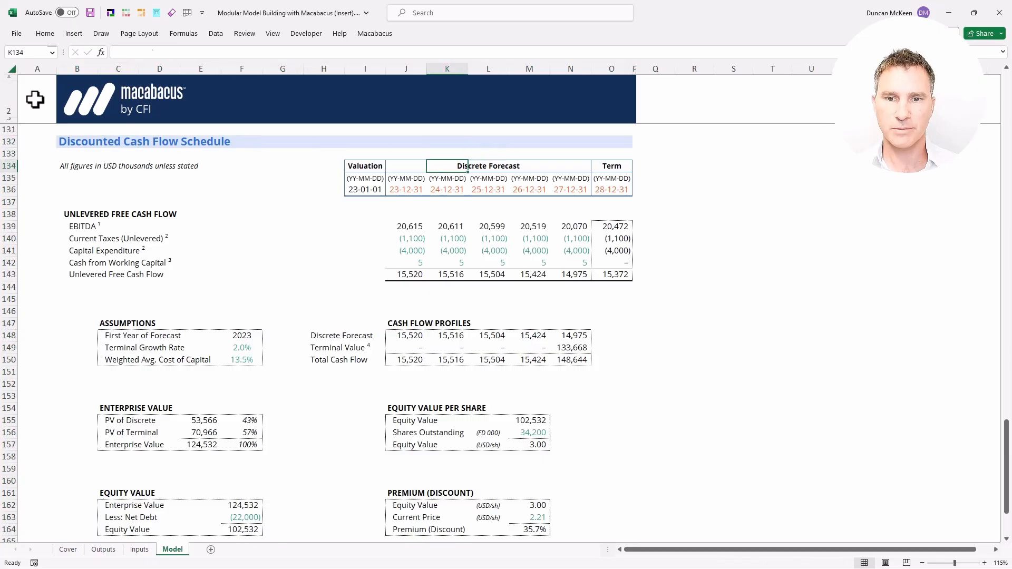
pyautogui.press('Down')
pyautogui.press('Left')
pyautogui.press('Down')
pyautogui.press('F2')
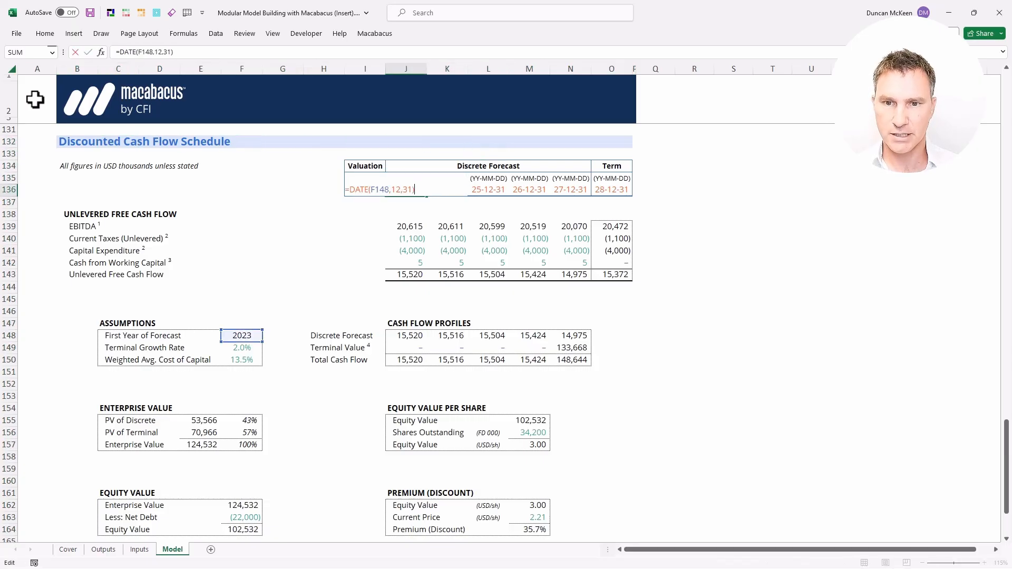
pyautogui.press('Left')
pyautogui.press('Left')
pyautogui.press('Left')
pyautogui.press('Left')
pyautogui.press('Left')
pyautogui.press('Left')
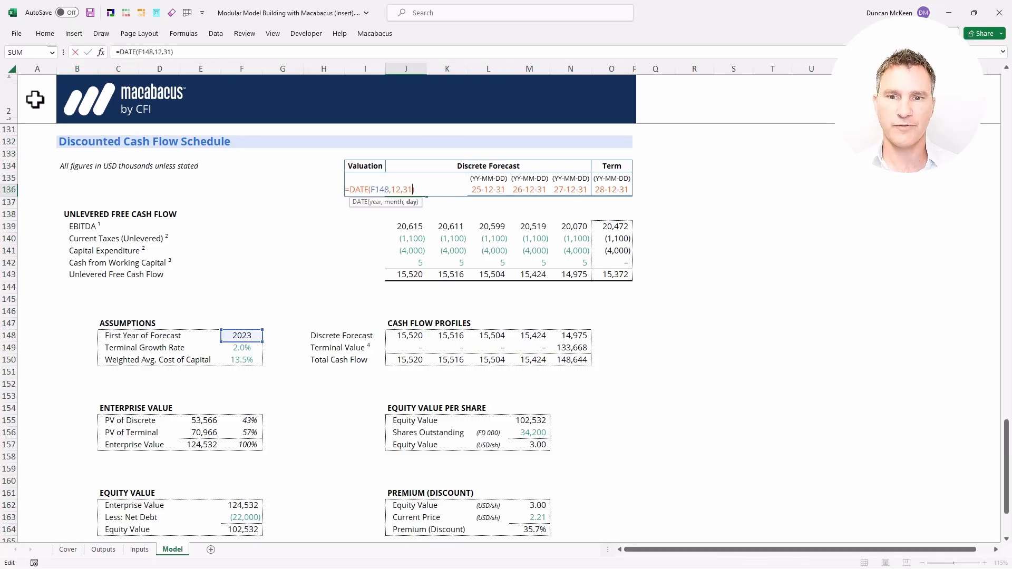
pyautogui.hotkey('shift', 'Right')
pyautogui.hotkey('shift', 'Right')
pyautogui.hotkey('shift', 'Right')
pyautogui.hotkey('shift', 'Right')
pyautogui.hotkey('shift', 'Right')
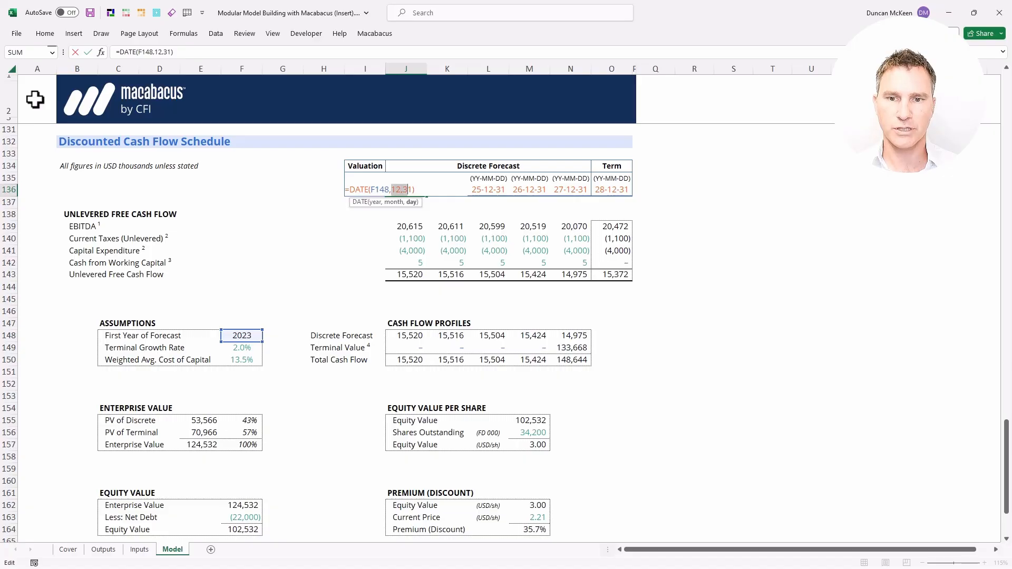
pyautogui.press('Escape')
# Inspect the EDATE formula in K136 and select the row of forecast dates starting at J136
pyautogui.press('Right')
pyautogui.press('F2')
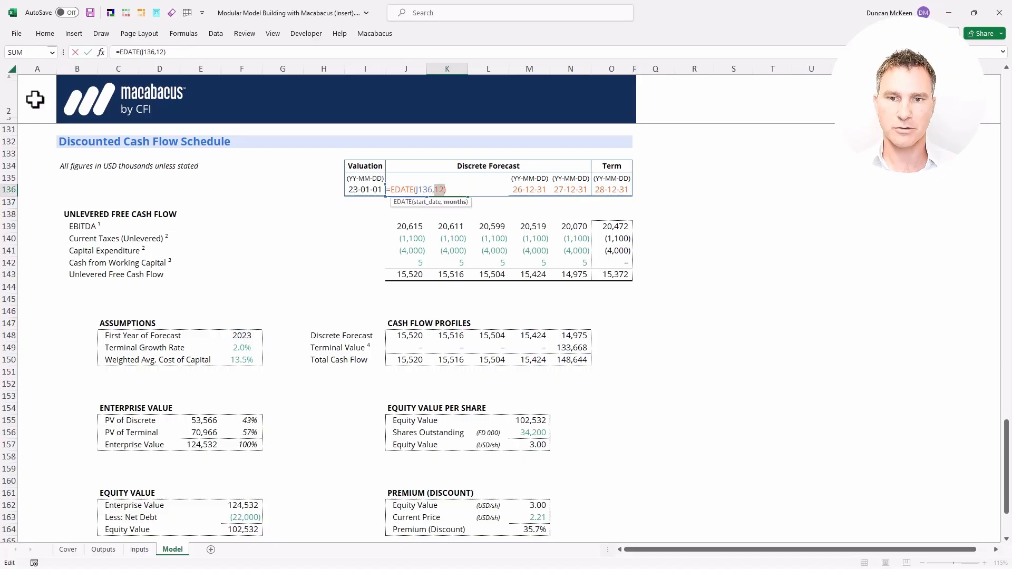
pyautogui.press('Escape')
pyautogui.press('Left')
pyautogui.hotkey('ctrl', 'shift', 'Right')
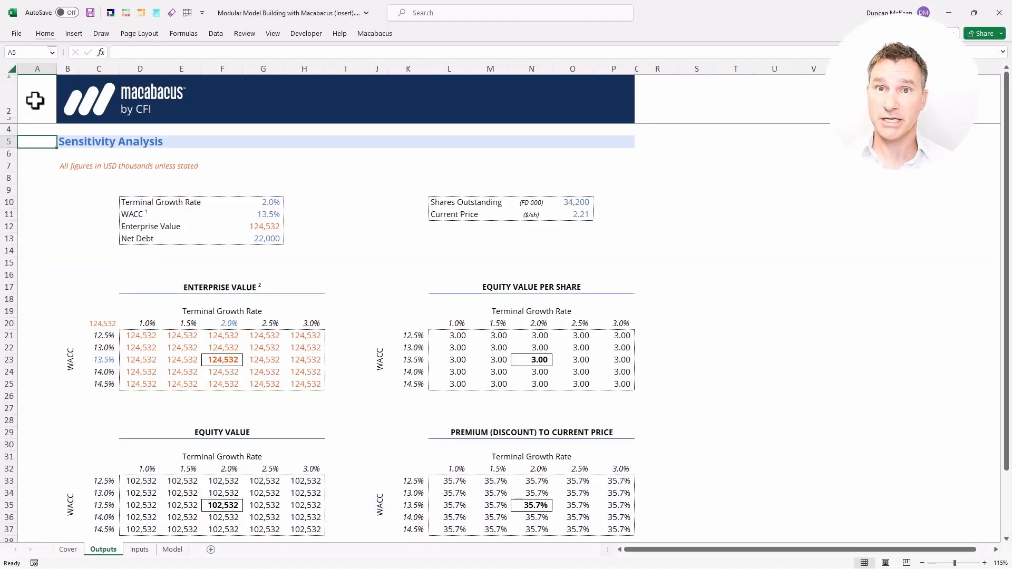
# Check in the Excel formula options that Workbook Calculation is set to Automatic
pyautogui.press('alt')
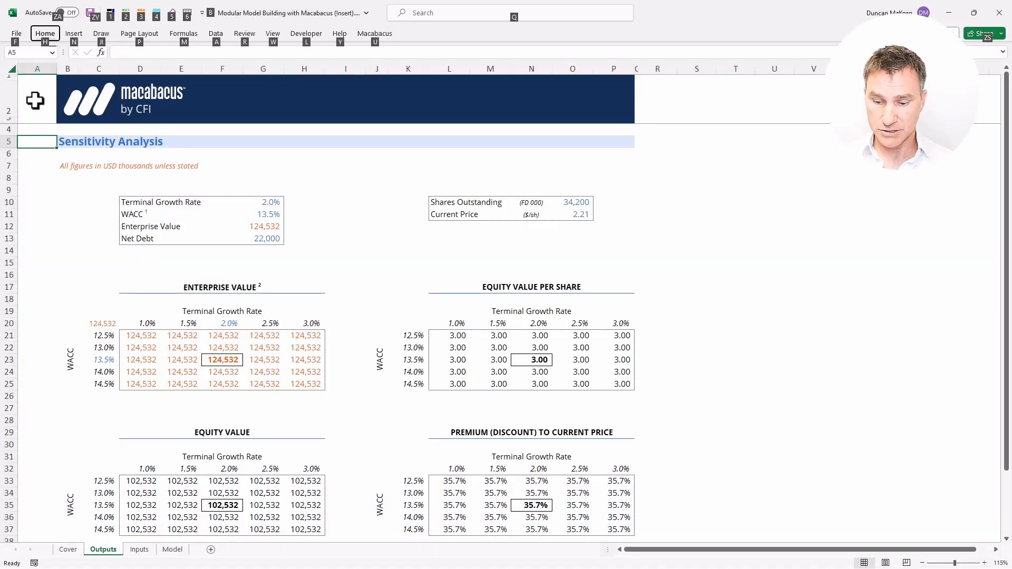
pyautogui.press('f')
pyautogui.press('t')
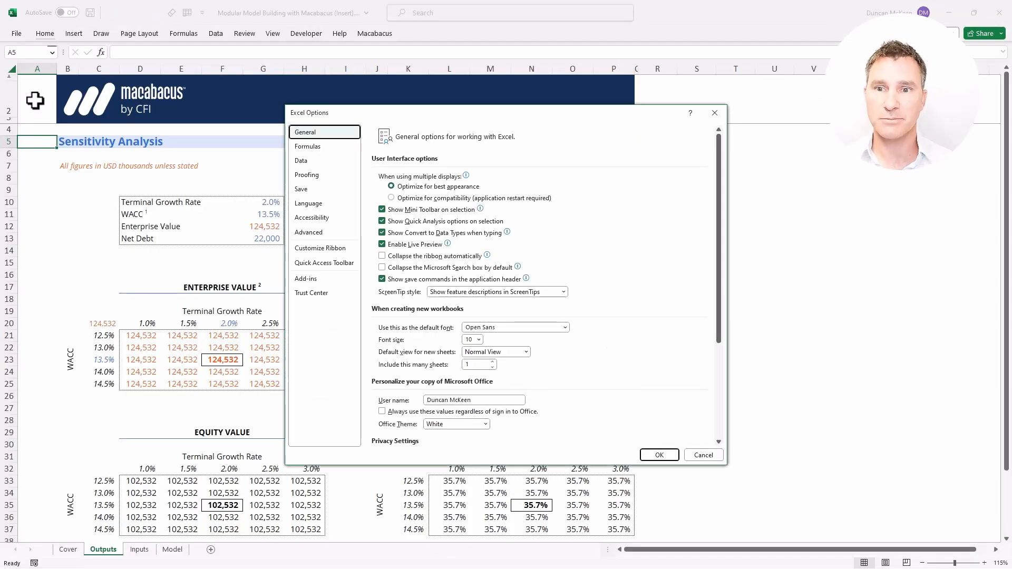
pyautogui.press('Down')
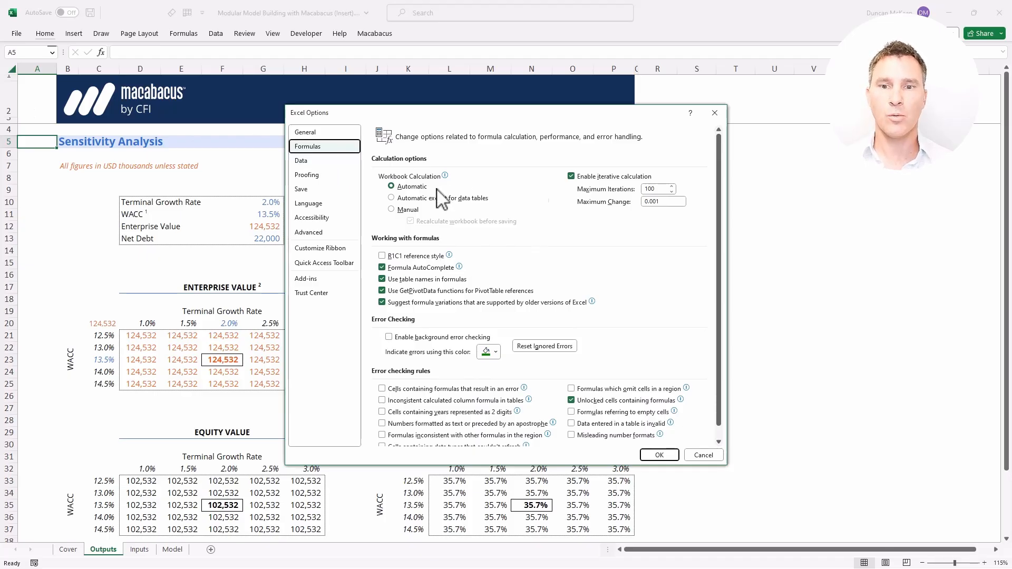
pyautogui.moveTo(433, 187)
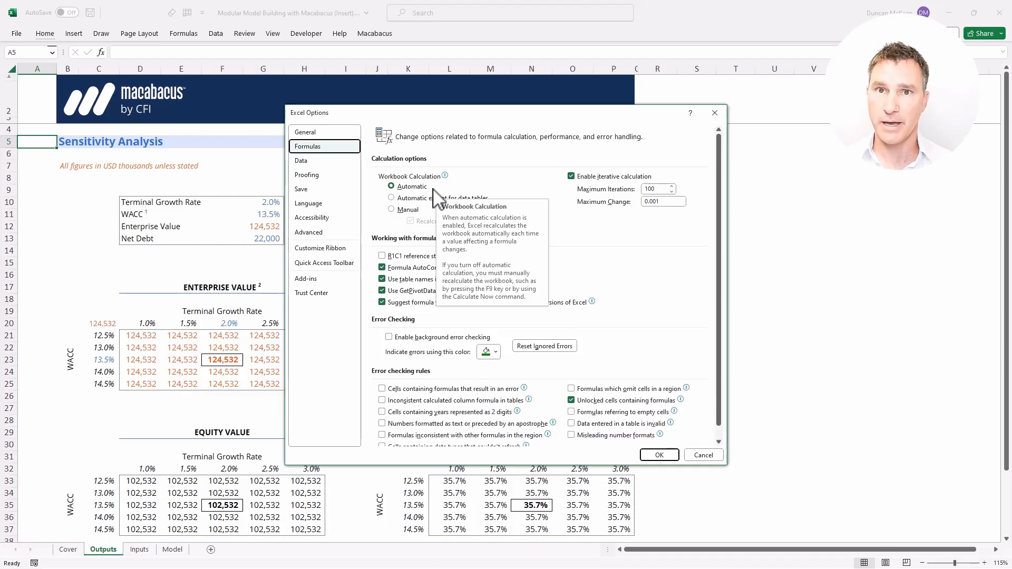
pyautogui.click(670, 457)
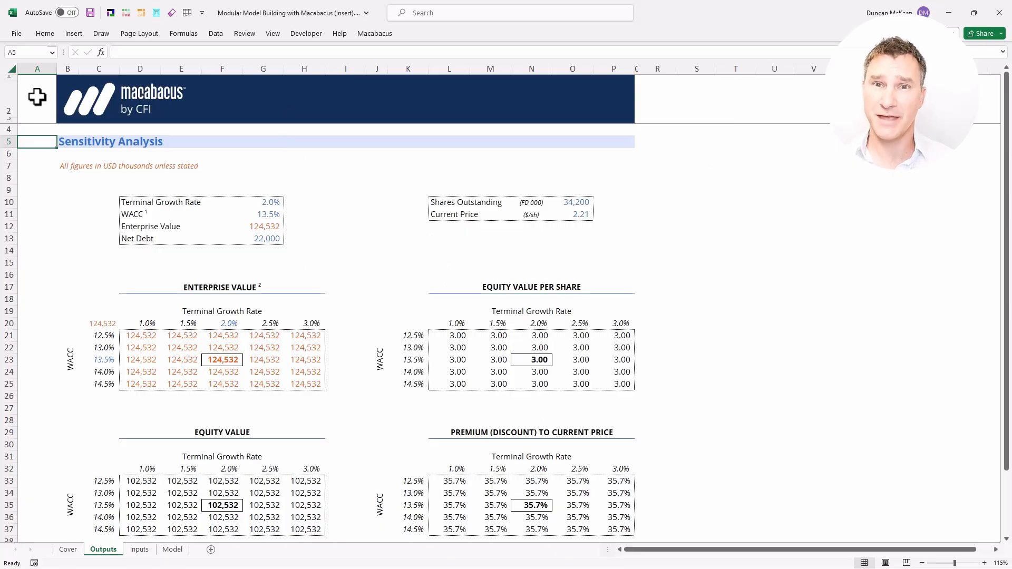
# Examine the Enterprise Value sensitivity table and its title in D17:H17 on the Outputs sheet
pyautogui.press('Down')
pyautogui.press('Down')
pyautogui.press('Down')
pyautogui.press('Down')
pyautogui.press('Down')
pyautogui.press('Down')
pyautogui.press('Down')
pyautogui.press('Down')
pyautogui.press('Down')
pyautogui.press('Down')
pyautogui.press('Down')
pyautogui.press('Down')
pyautogui.press('Right')
pyautogui.press('Right')
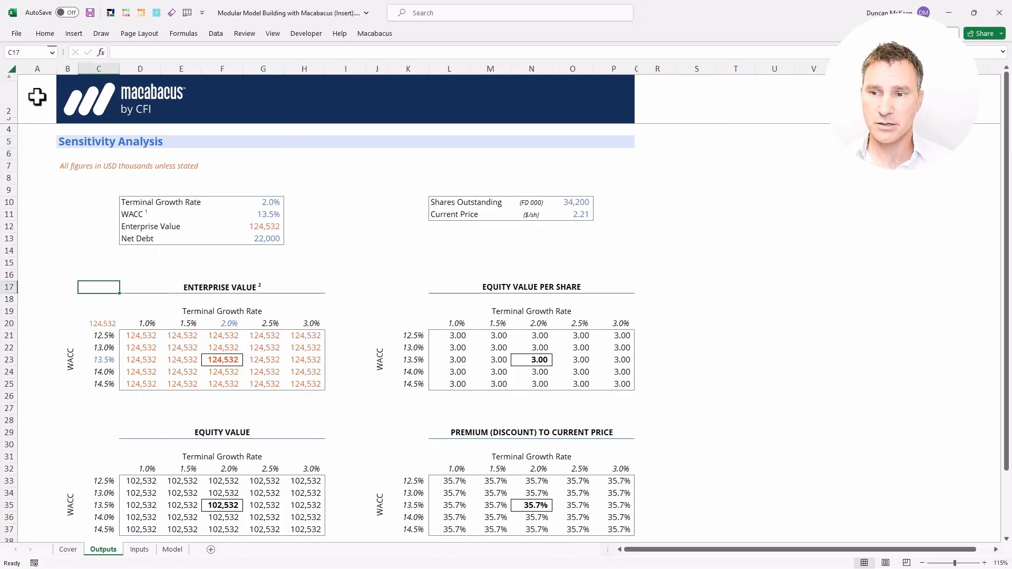
pyautogui.press('Right')
pyautogui.hotkey('shift', 'Right')
pyautogui.hotkey('shift', 'Right')
pyautogui.hotkey('shift', 'Right')
pyautogui.hotkey('shift', 'Right')
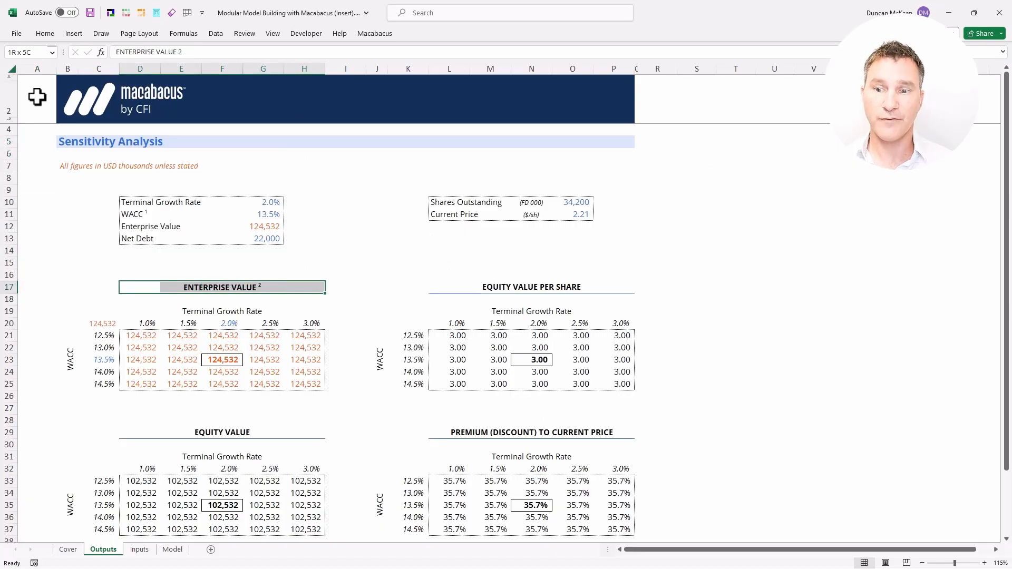
pyautogui.press('Home')
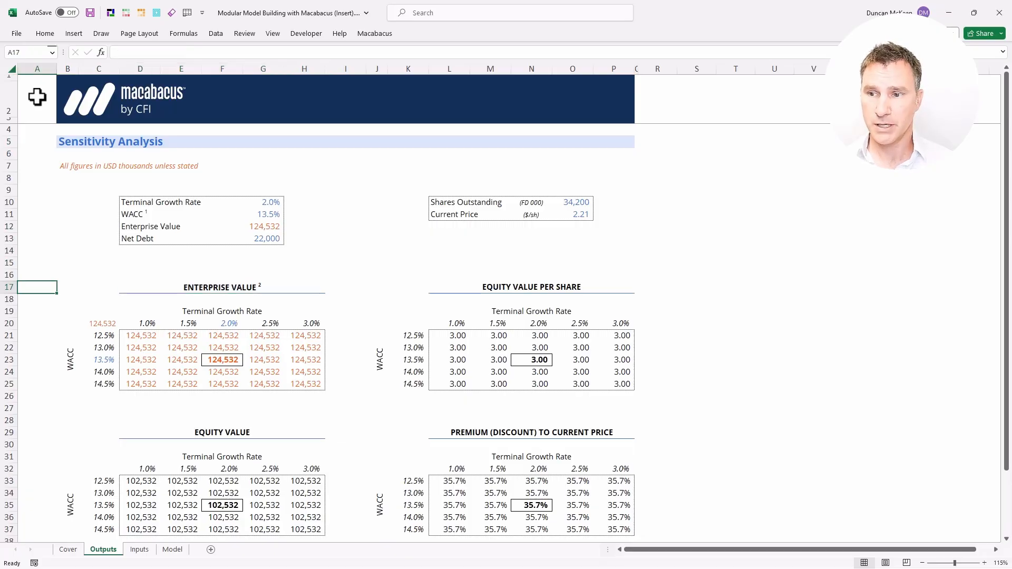
# Read the workbook calculation footnote in row 41 below the sensitivity tables and return to the top of the sheet
pyautogui.press('pagedown')
pyautogui.press('Up')
pyautogui.press('Up')
pyautogui.press('Up')
pyautogui.press('Up')
pyautogui.press('Up')
pyautogui.press('Up')
pyautogui.press('Up')
pyautogui.press('Up')
pyautogui.press('Up')
pyautogui.press('Up')
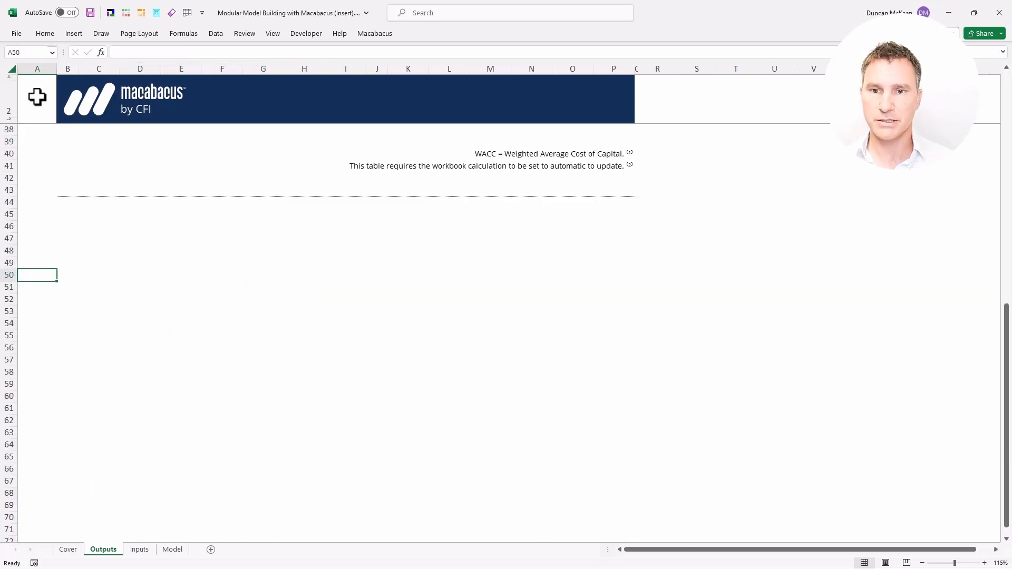
pyautogui.hotkey('ctrl', 'shift', 'Right')
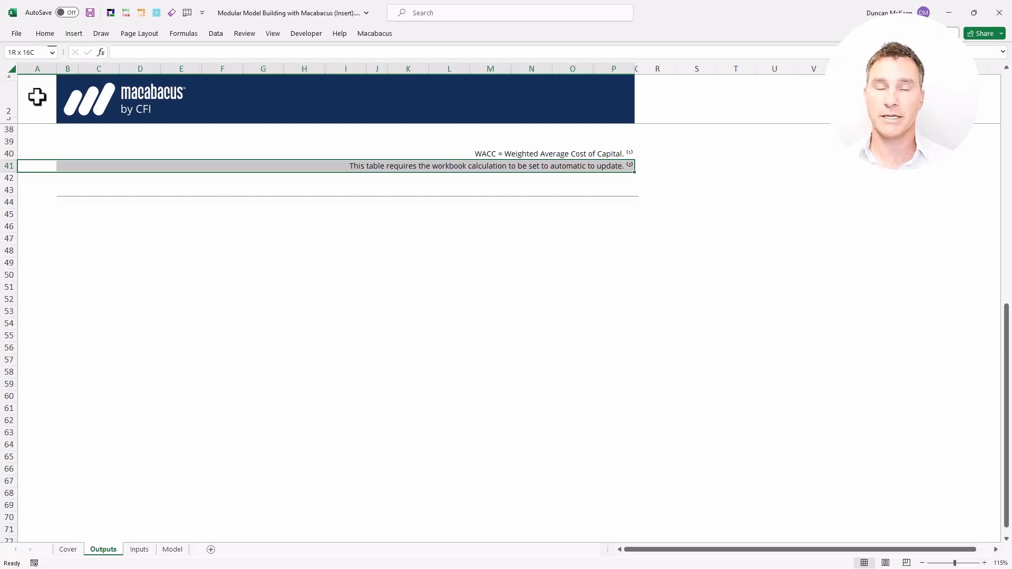
pyautogui.press('pageup')
pyautogui.press('Up')
pyautogui.press('Up')
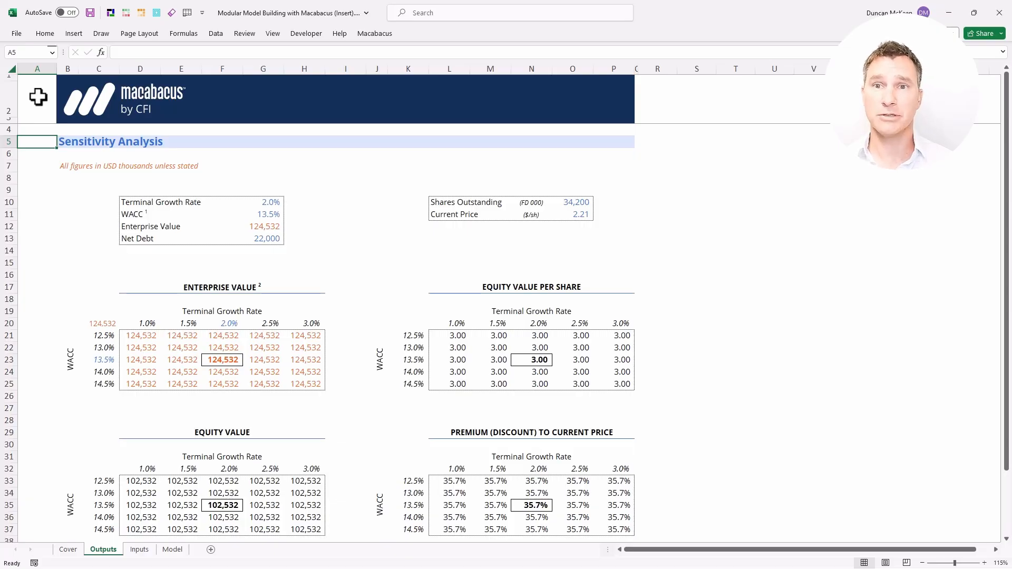
# Review the footnoted Enterprise Value table title in D17:H17 again and go back to A5
pyautogui.press('Down')
pyautogui.press('Down')
pyautogui.press('Down')
pyautogui.press('Down')
pyautogui.press('Down')
pyautogui.press('Down')
pyautogui.press('Down')
pyautogui.press('Down')
pyautogui.press('Down')
pyautogui.press('Down')
pyautogui.press('Right')
pyautogui.press('Right')
pyautogui.press('Down')
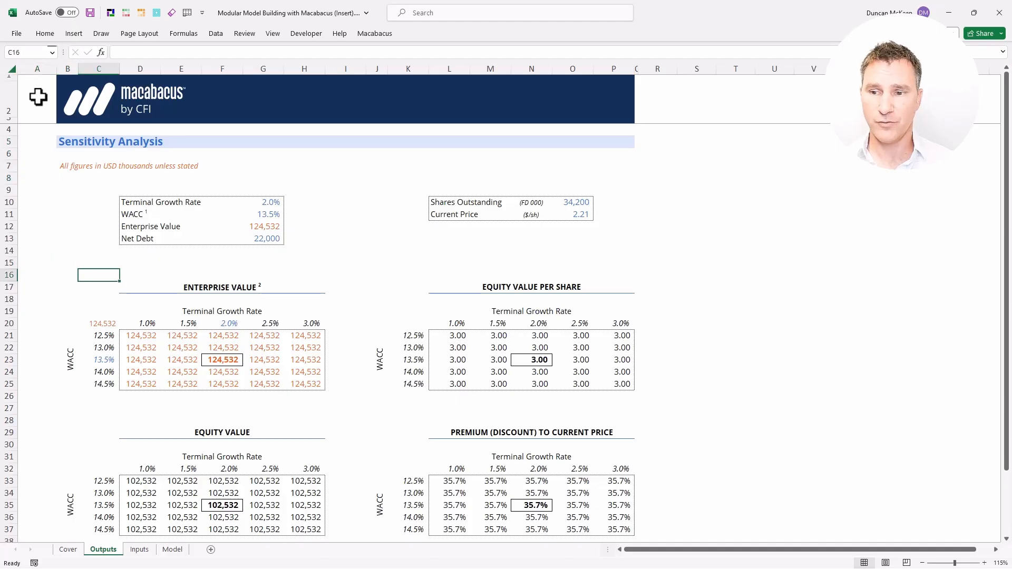
pyautogui.press('Right')
pyautogui.press('Down')
pyautogui.hotkey('shift', 'Right')
pyautogui.hotkey('shift', 'Right')
pyautogui.hotkey('shift', 'Right')
pyautogui.hotkey('shift', 'Right')
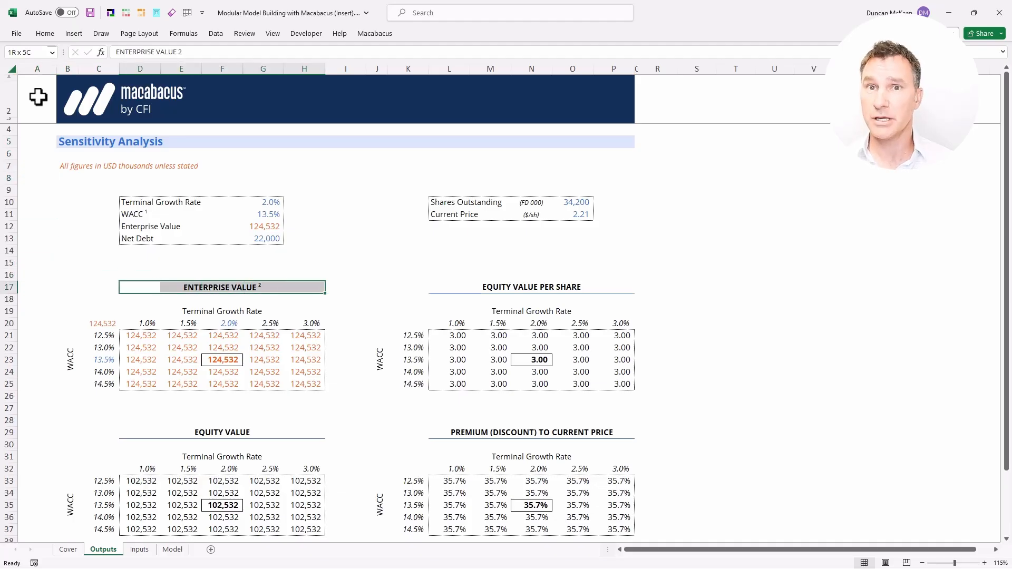
pyautogui.press('Home')
pyautogui.hotkey('ctrl', 'Home')
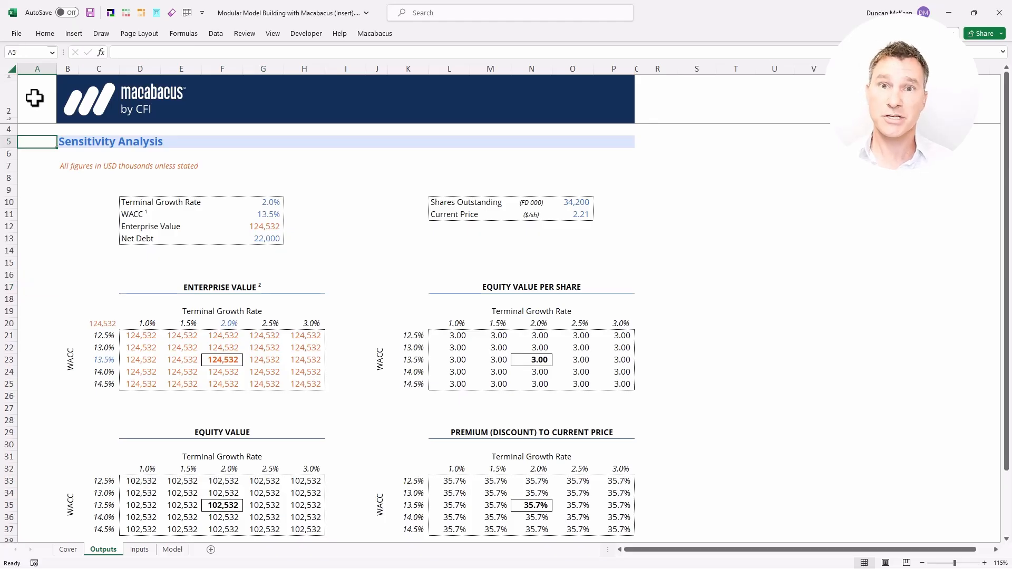
# Change the font colour of the "All figures in USD thousands unless stated" note in B7 to black
pyautogui.press('Down')
pyautogui.press('Down')
pyautogui.press('Right')
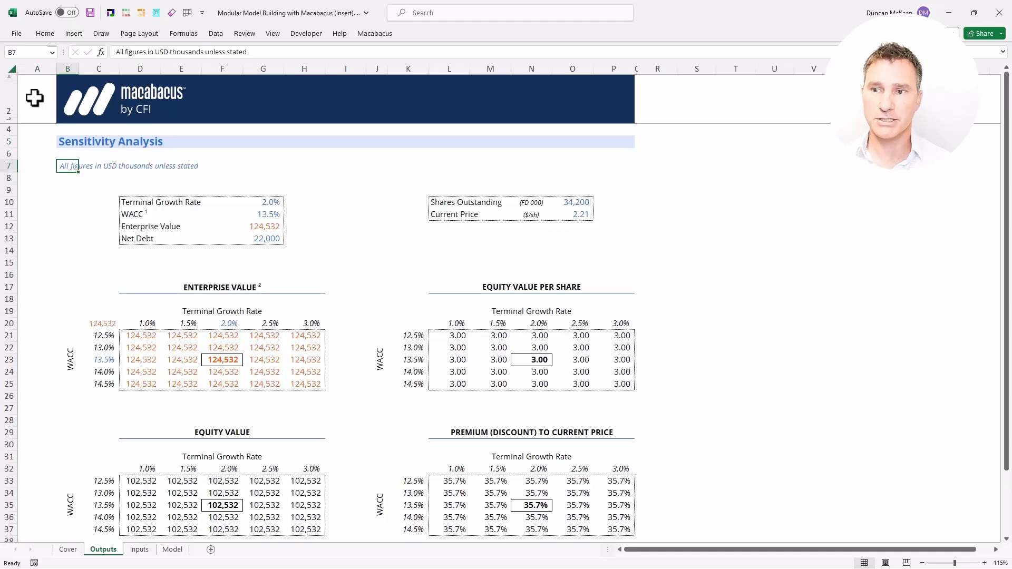
pyautogui.press('Right')
pyautogui.press('Right')
pyautogui.press('Right')
pyautogui.press('Right')
pyautogui.press('Right')
pyautogui.press('Down')
pyautogui.press('Down')
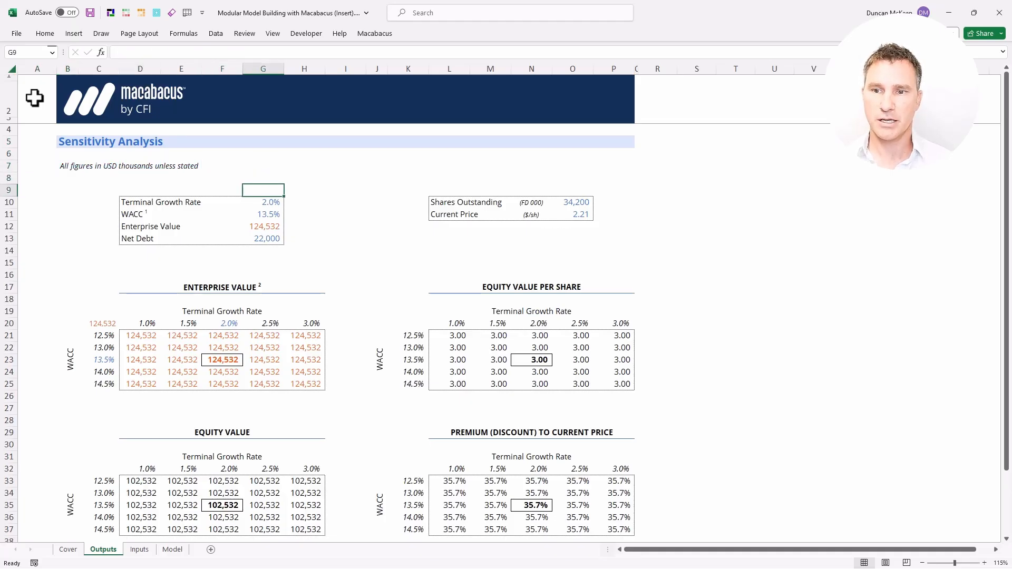
# Link Enterprise Value in G12 on the Outputs sheet to the Enterprise Value total in E157 of the Model sheet
pyautogui.press('Down')
pyautogui.press('Down')
pyautogui.press('Down')
pyautogui.write('=')
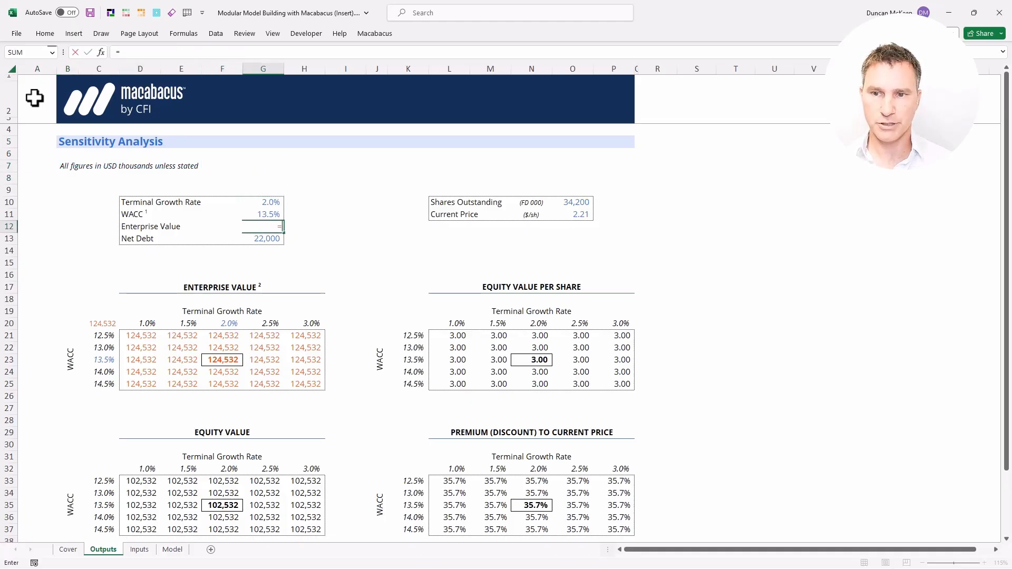
pyautogui.hotkey('ctrl', 'pagedown')
pyautogui.hotkey('ctrl', 'pagedown')
pyautogui.press('Down')
pyautogui.press('Down')
pyautogui.press('Down')
pyautogui.press('Down')
pyautogui.press('Down')
pyautogui.press('Down')
pyautogui.press('Down')
pyautogui.press('Down')
pyautogui.press('Down')
pyautogui.press('Down')
pyautogui.press('Down')
pyautogui.press('Down')
pyautogui.press('Down')
pyautogui.press('Down')
pyautogui.press('Down')
pyautogui.press('Down')
pyautogui.press('Down')
pyautogui.press('Down')
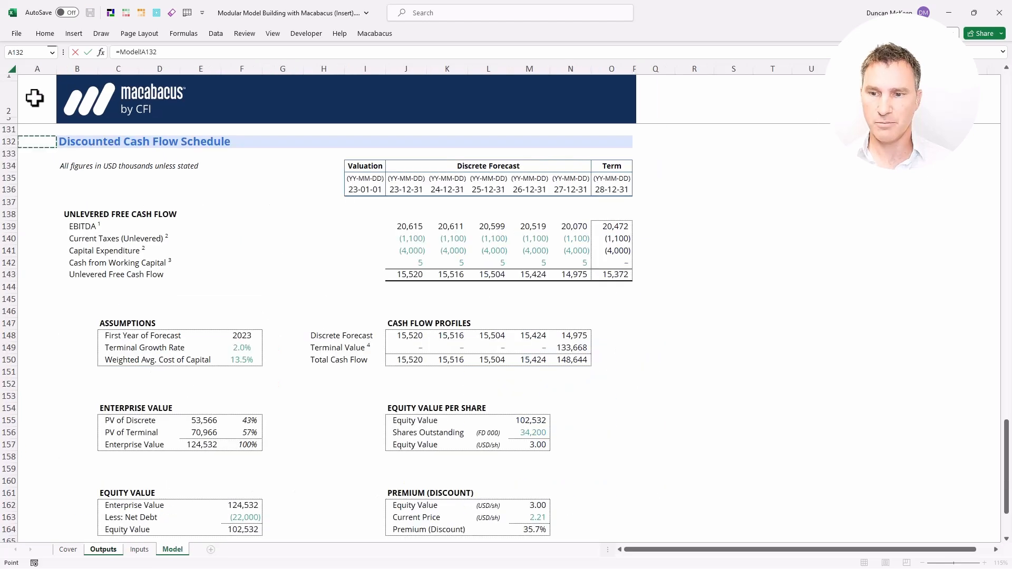
pyautogui.press('Down')
pyautogui.press('Down')
pyautogui.press('Down')
pyautogui.press('Down')
pyautogui.press('Down')
pyautogui.press('Down')
pyautogui.press('Down')
pyautogui.press('Right')
pyautogui.press('Right')
pyautogui.press('Right')
pyautogui.press('Right')
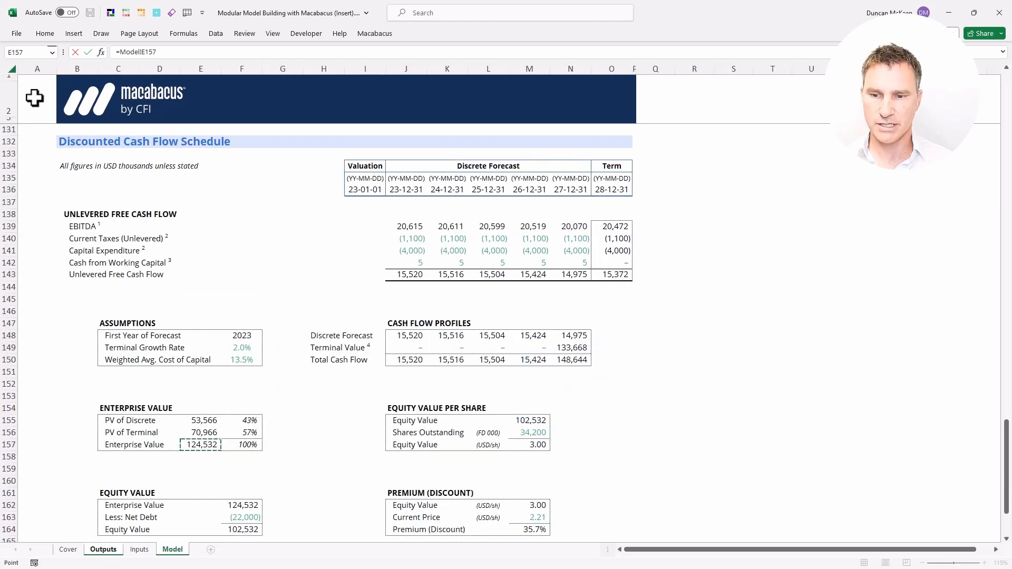
pyautogui.press('Return')
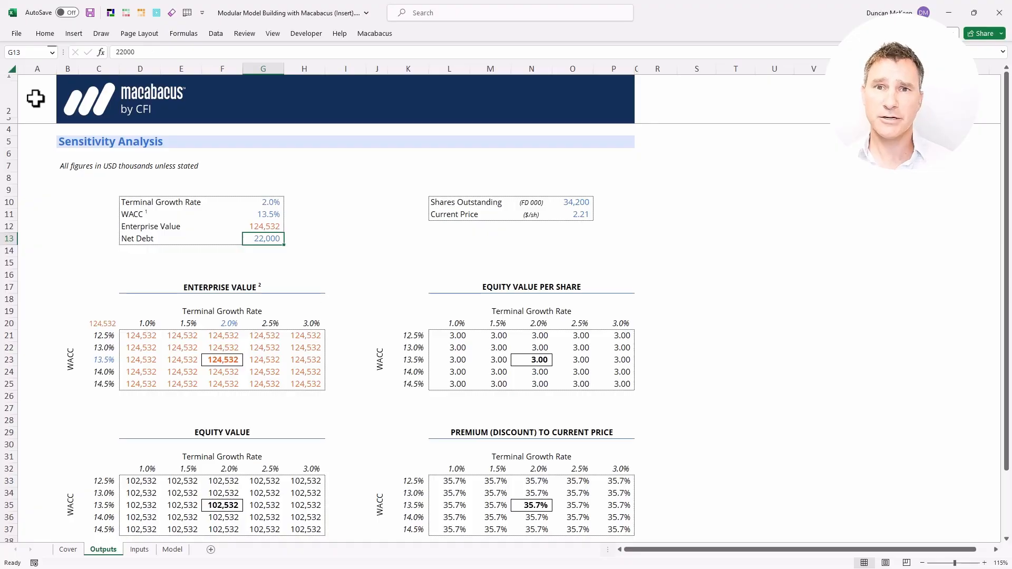
# Check the formula in C20, the corner cell of the Enterprise Value sensitivity table
pyautogui.press('Left')
pyautogui.press('Left')
pyautogui.press('Left')
pyautogui.press('Left')
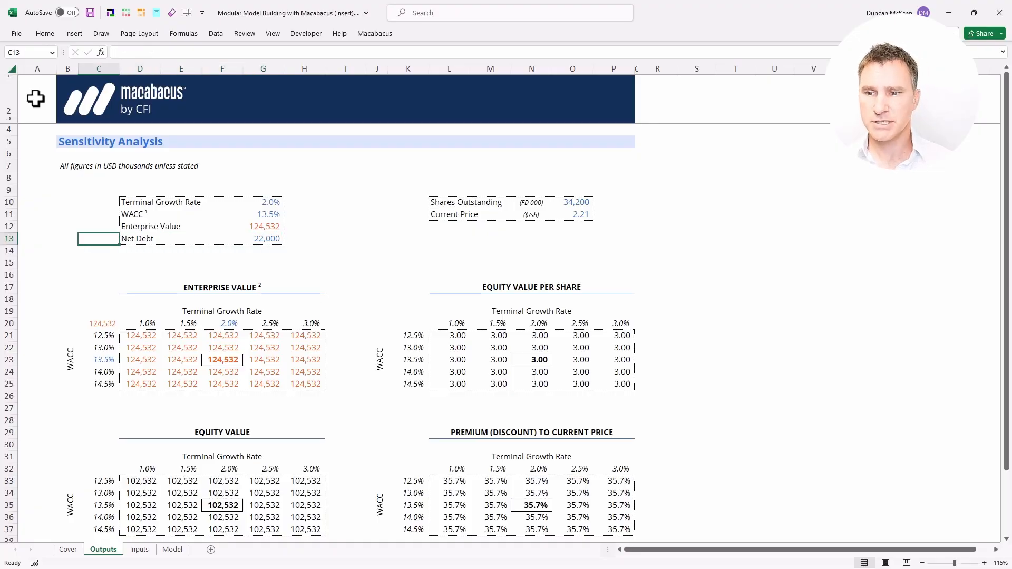
pyautogui.press('Down')
pyautogui.press('Down')
pyautogui.press('Down')
pyautogui.press('Down')
pyautogui.press('Down')
pyautogui.press('Down')
pyautogui.press('Down')
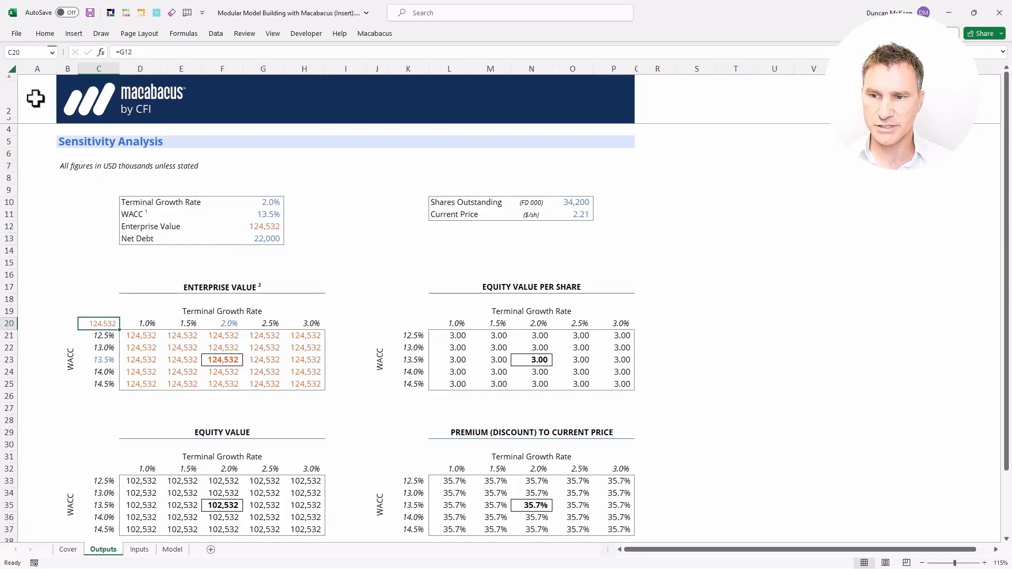
pyautogui.press('F2')
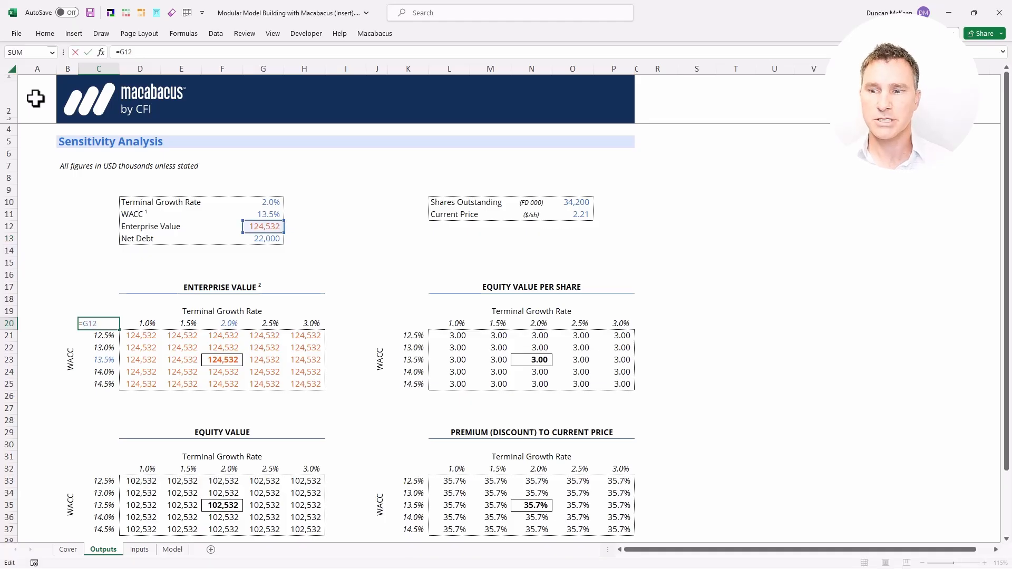
pyautogui.press('Return')
# Examine the Enterprise Value table body D21:H25 and inspect the contents of D21
pyautogui.press('Right')
pyautogui.hotkey('ctrl', 'shift', 'Right')
pyautogui.hotkey('ctrl', 'shift', 'Down')
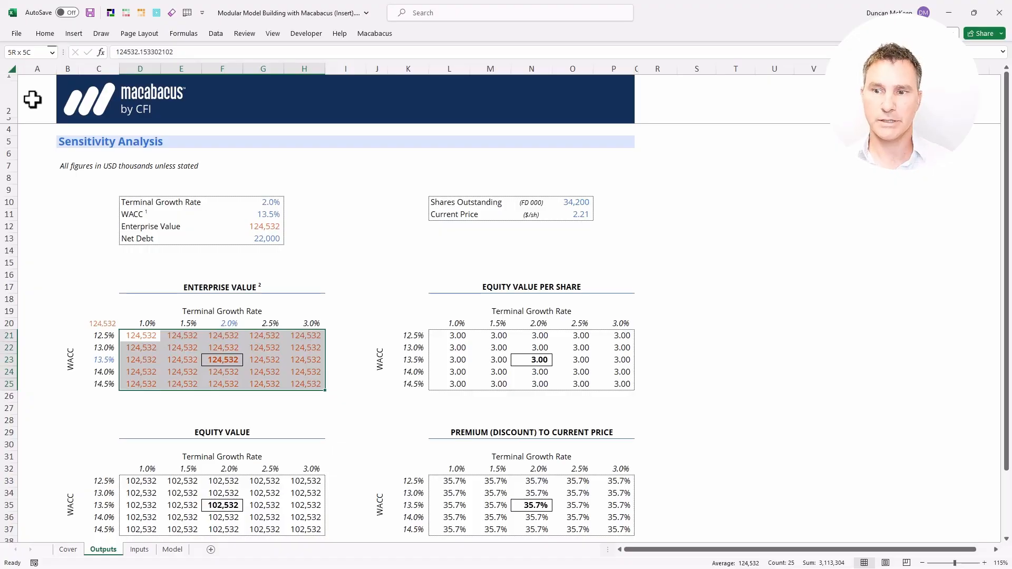
pyautogui.hotkey('shift', 'BackSpace')
pyautogui.hotkey('ctrl', 'shift', 'Right')
pyautogui.hotkey('ctrl', 'shift', 'Down')
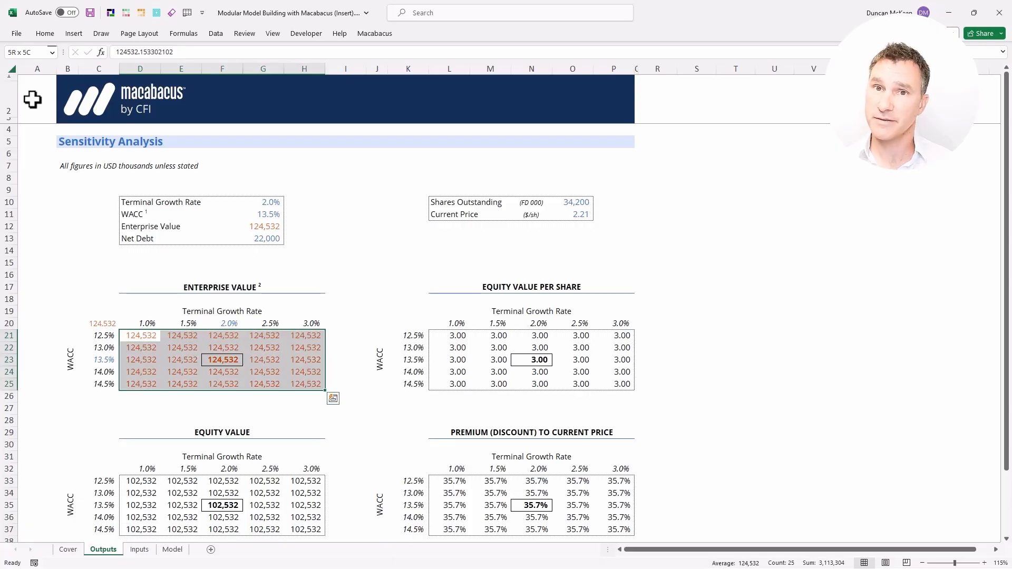
pyautogui.hotkey('shift', 'BackSpace')
pyautogui.press('F2')
pyautogui.press('Escape')
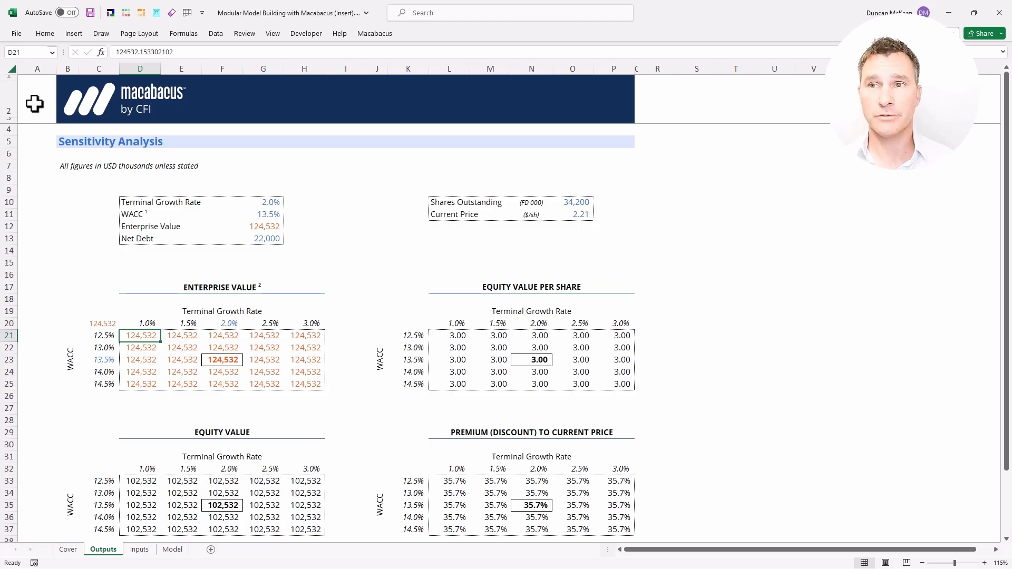
# Select the full Enterprise Value sensitivity grid C20:H25, including its corner cell and both heading ranges
pyautogui.press('Left')
pyautogui.press('Up')
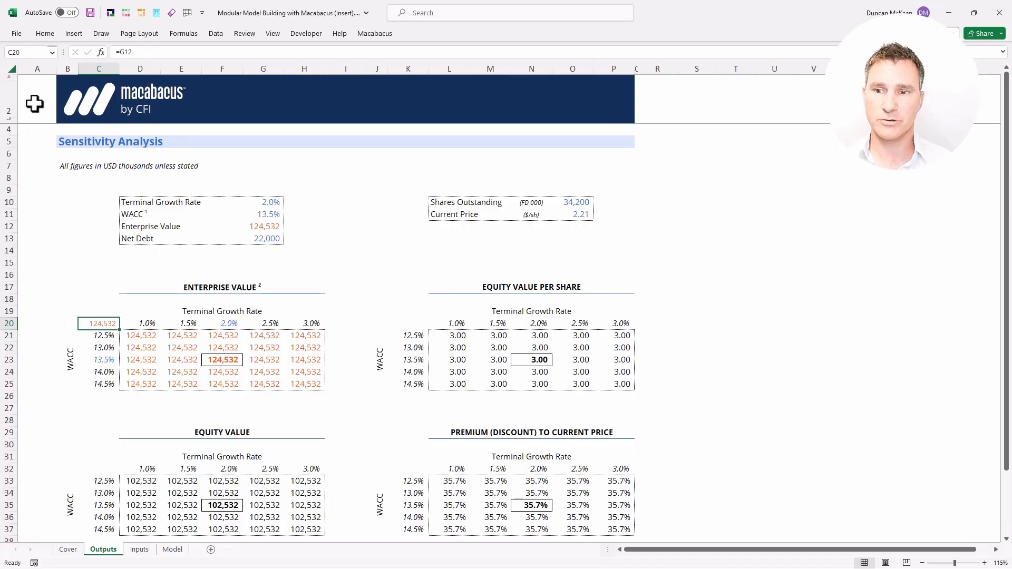
pyautogui.hotkey('ctrl', 'shift', 'Right')
pyautogui.hotkey('ctrl', 'shift', 'Down')
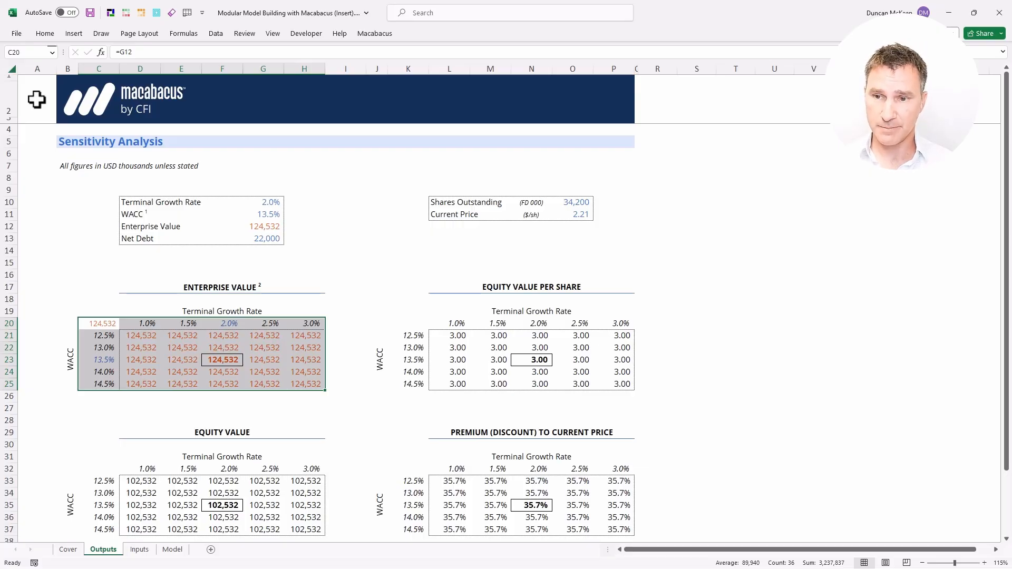
pyautogui.press('alt')
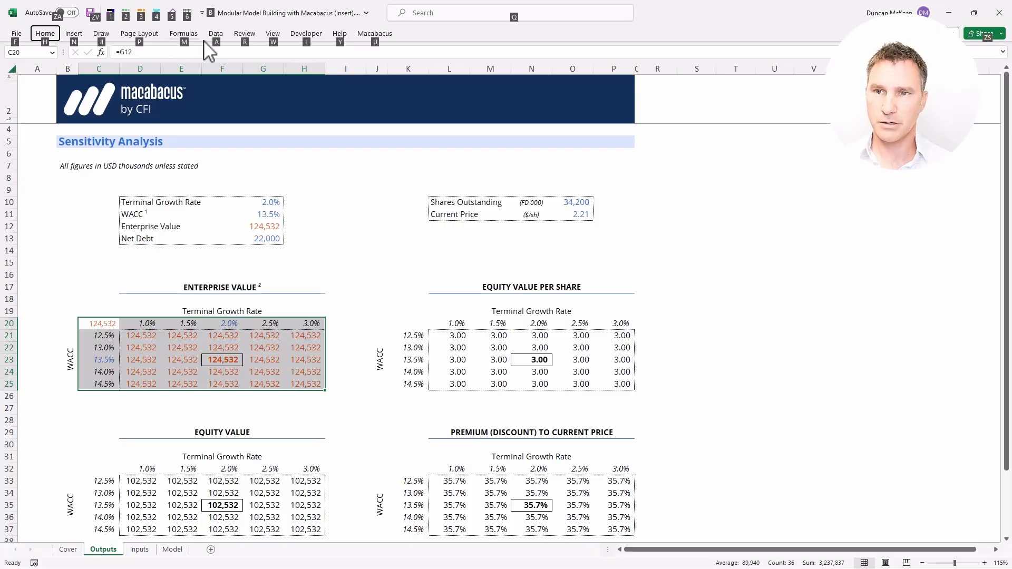
pyautogui.press('a')
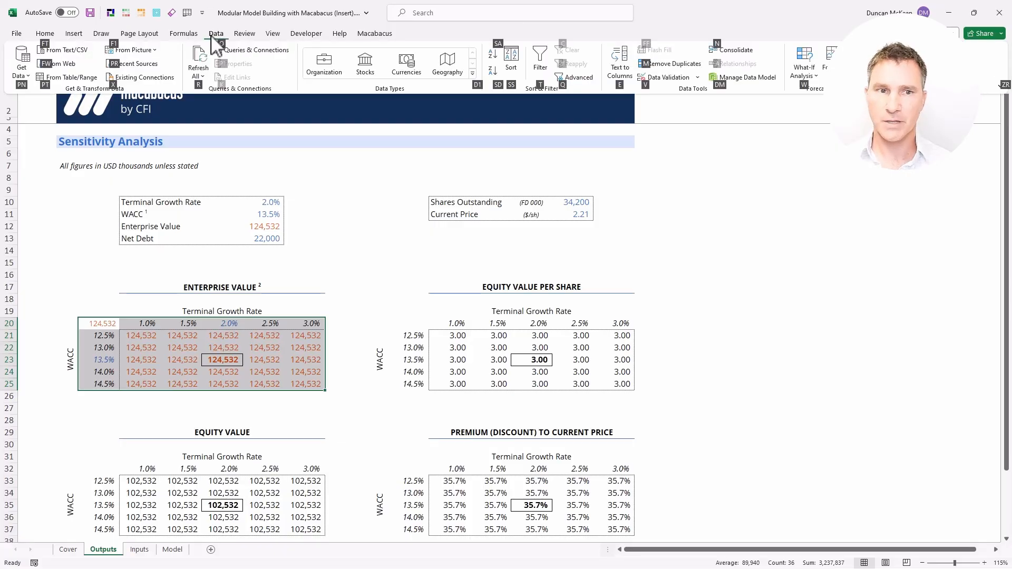
pyautogui.press('w')
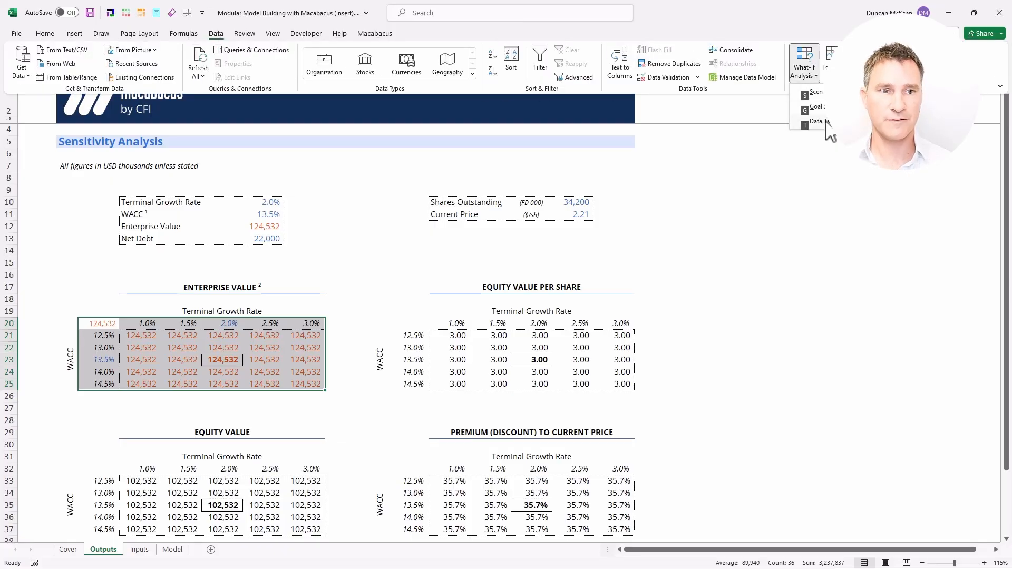
pyautogui.press('t')
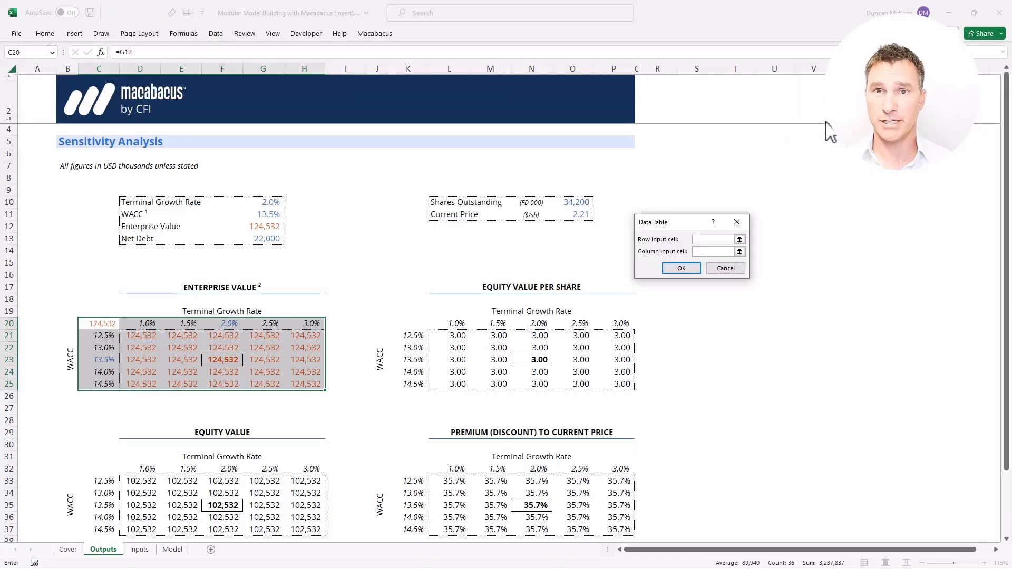
pyautogui.press('Escape')
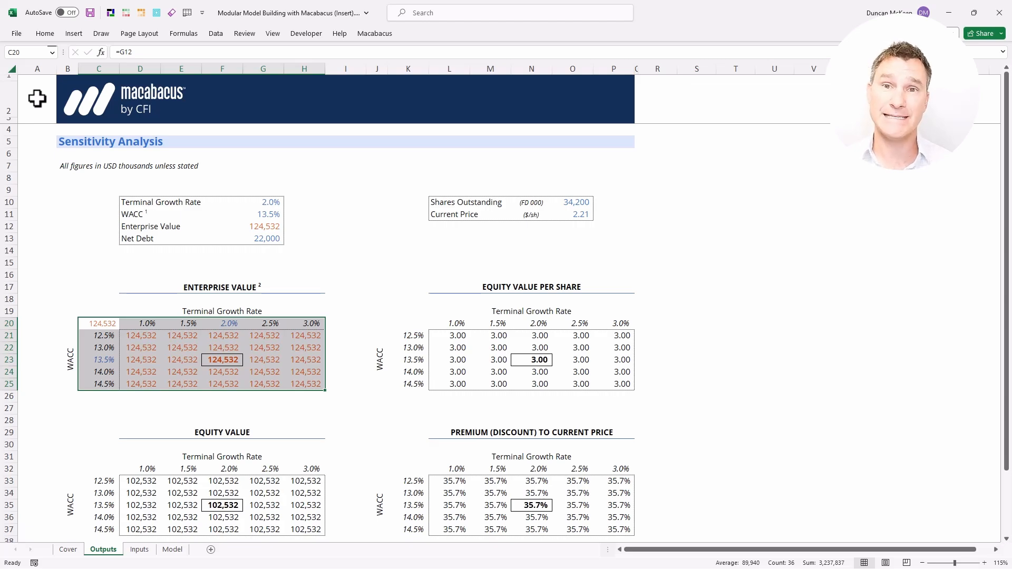
# Create a what-if data table over C20:H25 with G10 as row input cell and G11 as column input cell
pyautogui.hotkey('alt', 'd')
pyautogui.press('t')
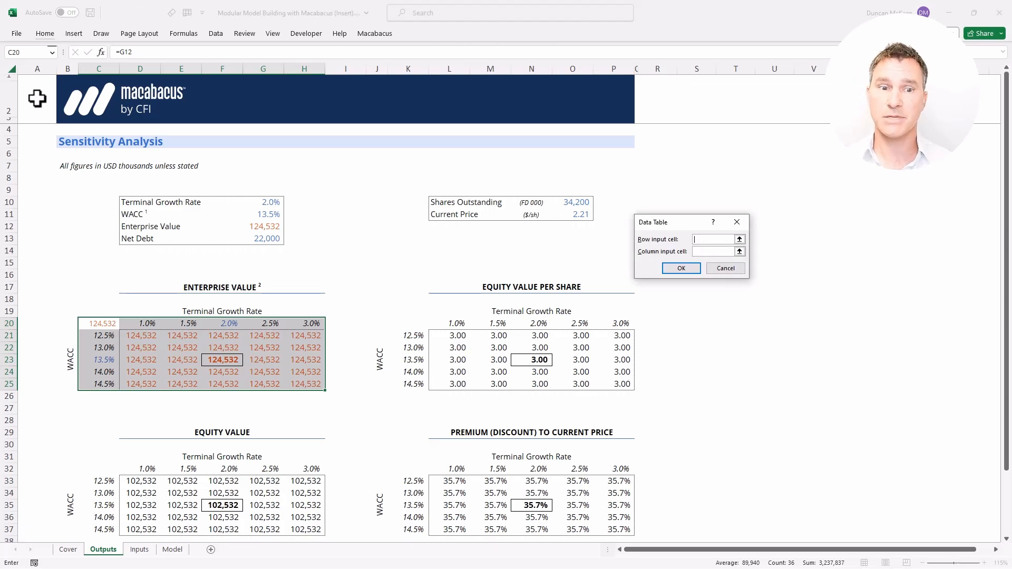
pyautogui.press('Left')
pyautogui.press('Left')
pyautogui.press('Right')
pyautogui.press('Right')
pyautogui.press('Right')
pyautogui.press('Right')
pyautogui.press('Right')
pyautogui.press('Right')
pyautogui.press('Up')
pyautogui.press('Up')
pyautogui.press('Up')
pyautogui.press('Up')
pyautogui.press('Up')
pyautogui.press('Up')
pyautogui.press('Up')
pyautogui.press('Up')
pyautogui.press('Up')
pyautogui.press('Up')
pyautogui.press('Tab')
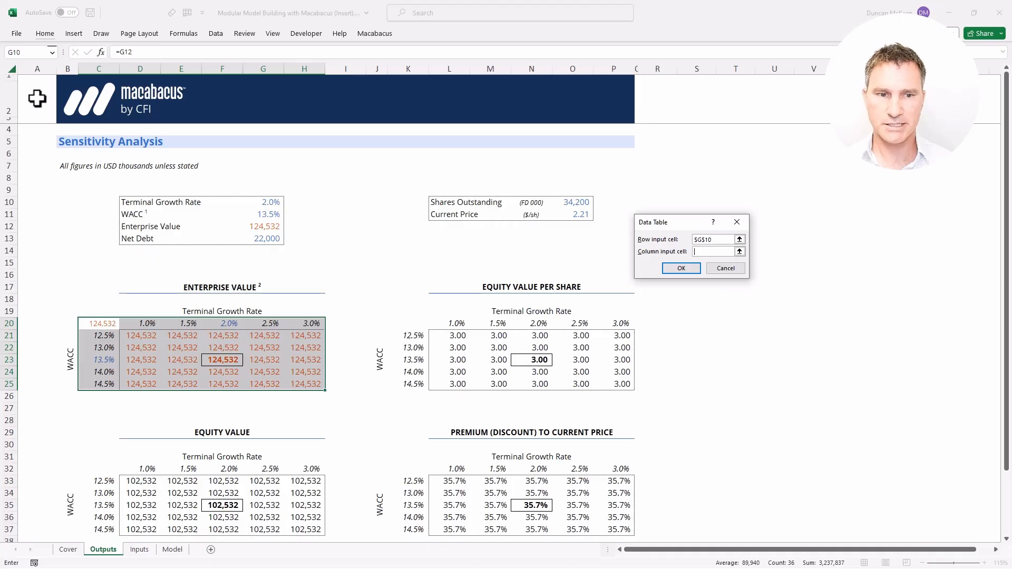
pyautogui.click(68, 323)
pyautogui.press('Up')
pyautogui.press('Up')
pyautogui.press('Up')
pyautogui.press('Up')
pyautogui.press('Up')
pyautogui.press('Up')
pyautogui.press('Up')
pyautogui.press('Up')
pyautogui.press('Up')
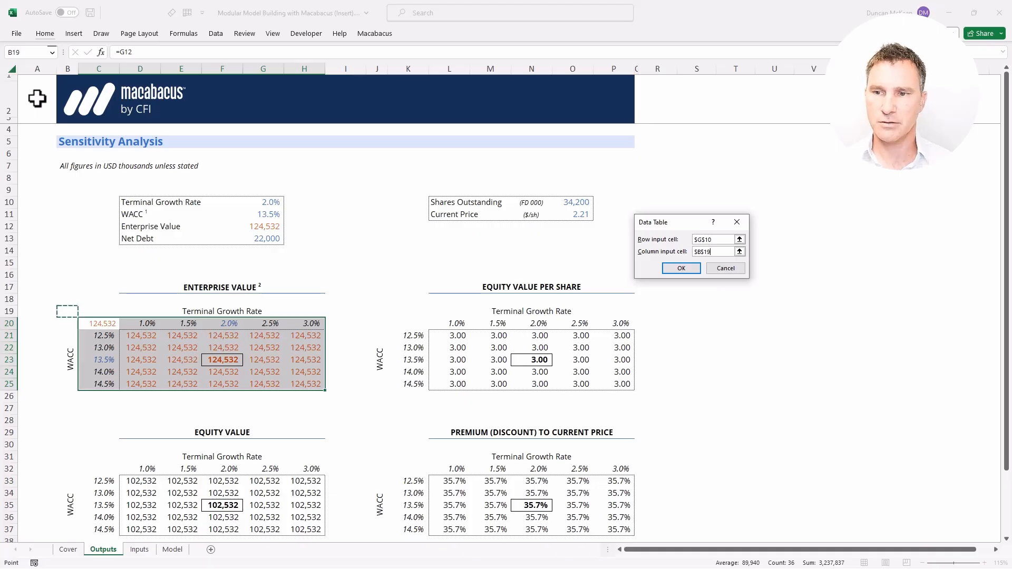
pyautogui.press('Right')
pyautogui.press('Right')
pyautogui.press('Right')
pyautogui.press('Right')
pyautogui.press('Right')
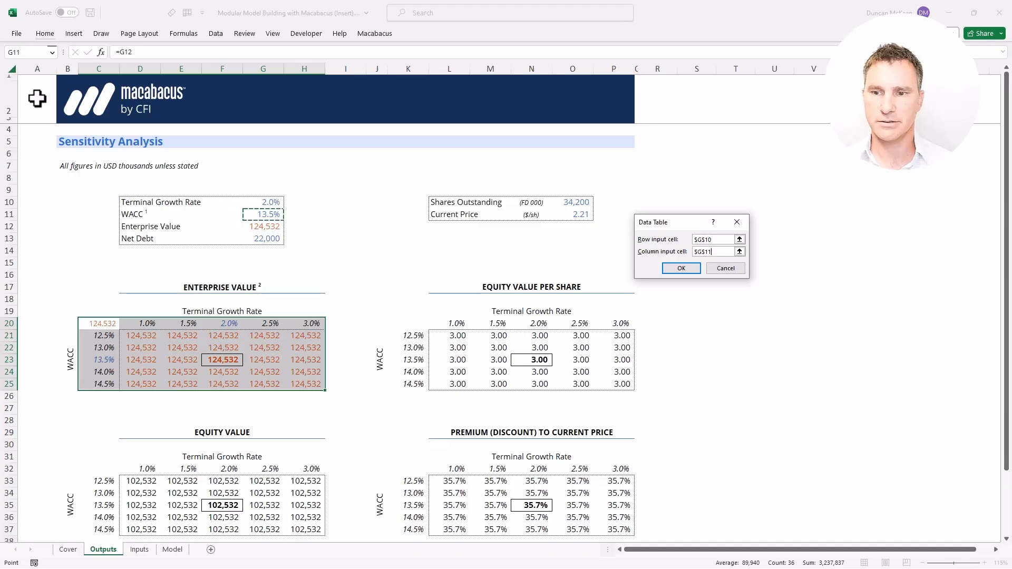
pyautogui.press('Return')
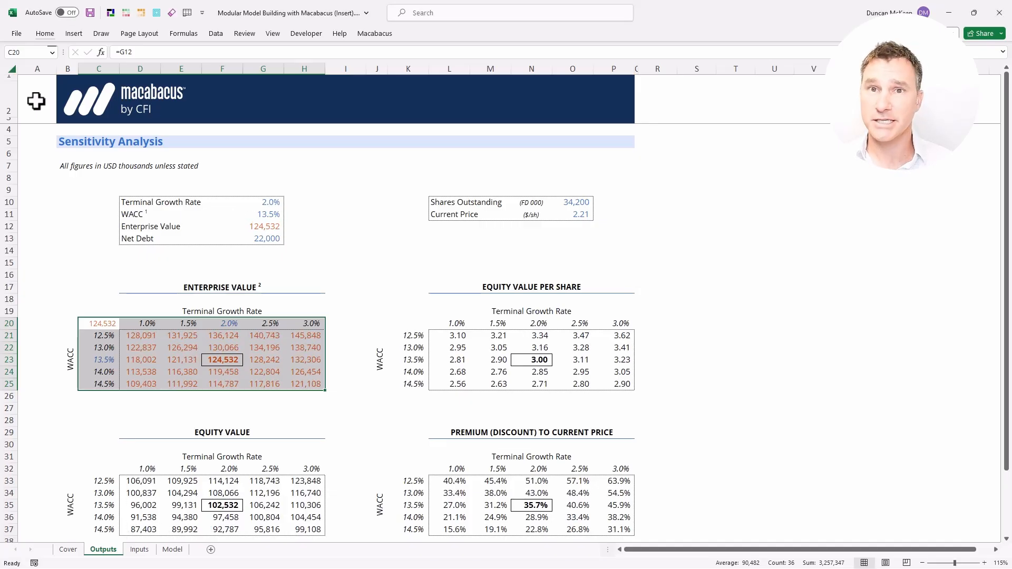
# Apply Macabacus AutoColor to the Outputs sheet so font colours follow each cell's content type
pyautogui.press('Left')
pyautogui.hotkey('shift', 'Right')
pyautogui.hotkey('shift', 'Left')
pyautogui.hotkey('shift', 'Right')
pyautogui.hotkey('shift', 'Left')
pyautogui.hotkey('shift', 'Right')
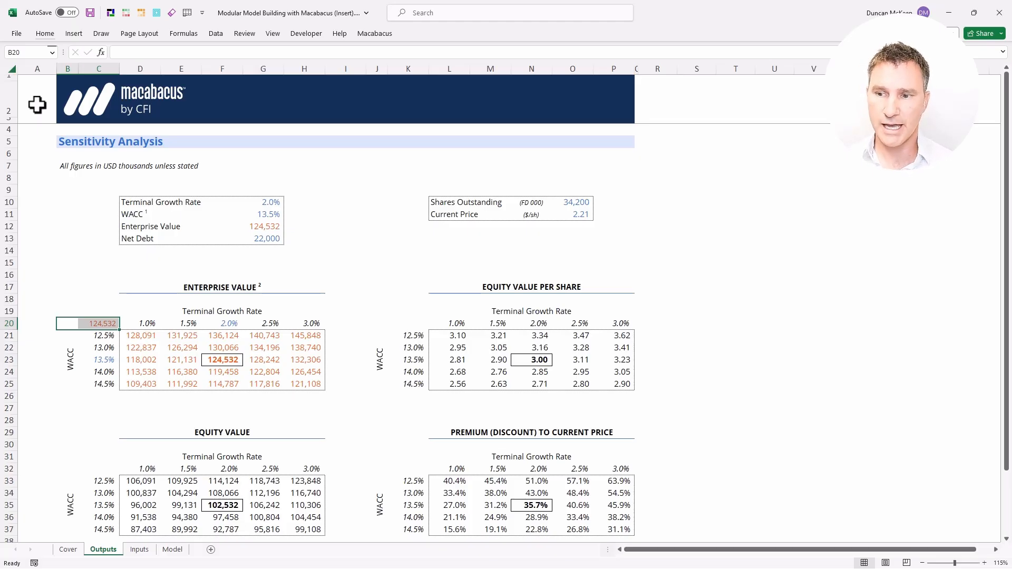
pyautogui.hotkey('ctrl', 'alt', 'shift', 'a')
# Check the formula in D20 and set the growth rate headings D20:E20 and G20:H20 to black font
pyautogui.press('Right')
pyautogui.press('Right')
pyautogui.press('Up')
pyautogui.hotkey('shift', 'Down')
pyautogui.hotkey('shift', 'Right')
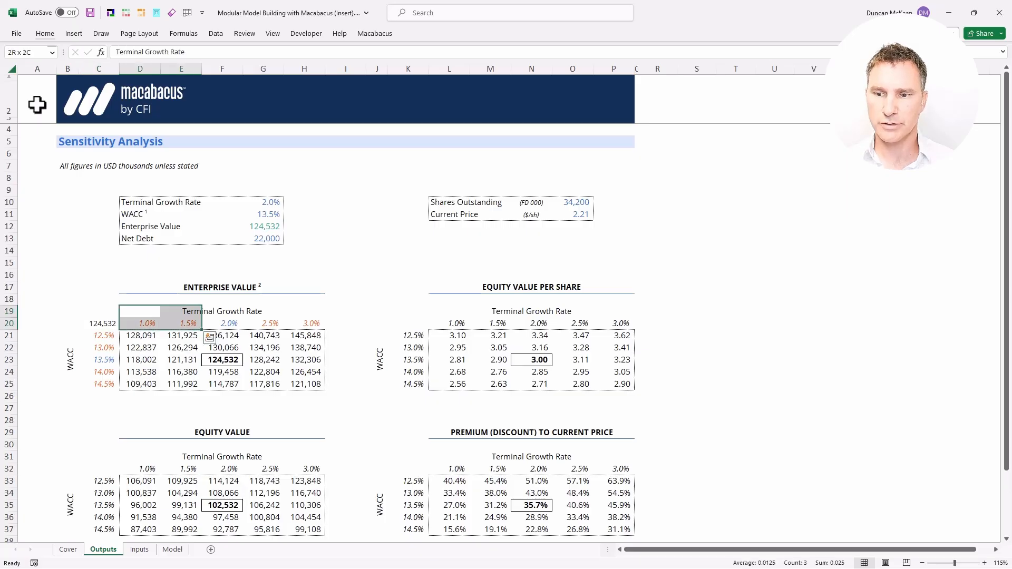
pyautogui.press('Down')
pyautogui.press('F2')
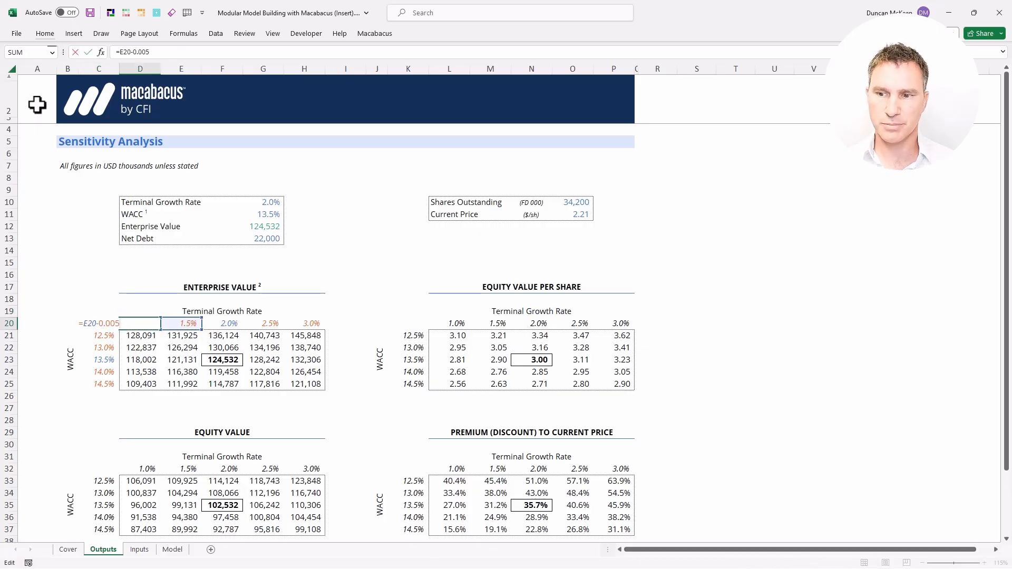
pyautogui.press('Escape')
pyautogui.hotkey('shift', 'Right')
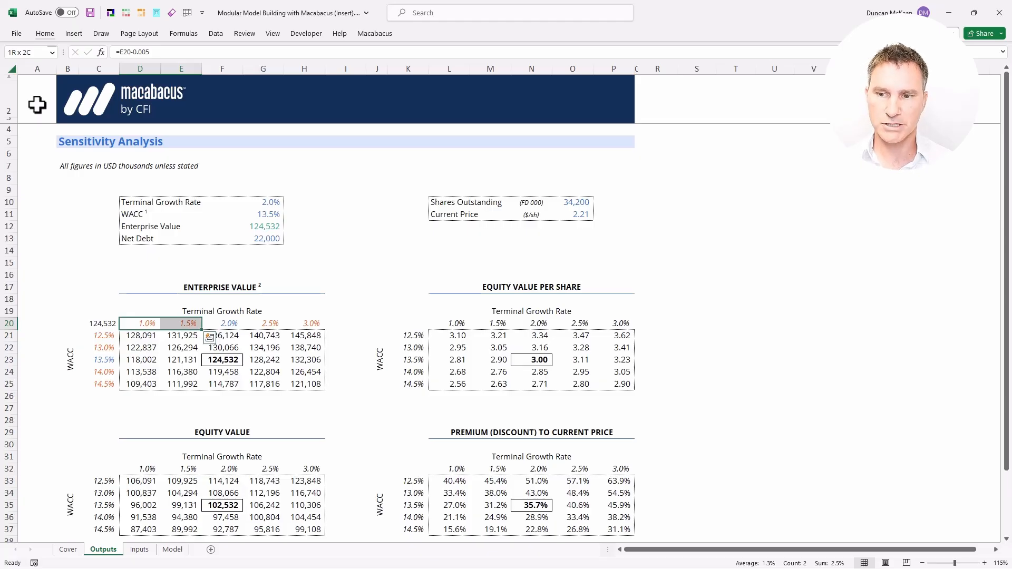
pyautogui.hotkey('ctrl', 'shift', 'a')
pyautogui.press('Right')
pyautogui.press('Right')
pyautogui.press('Right')
pyautogui.hotkey('shift', 'Right')
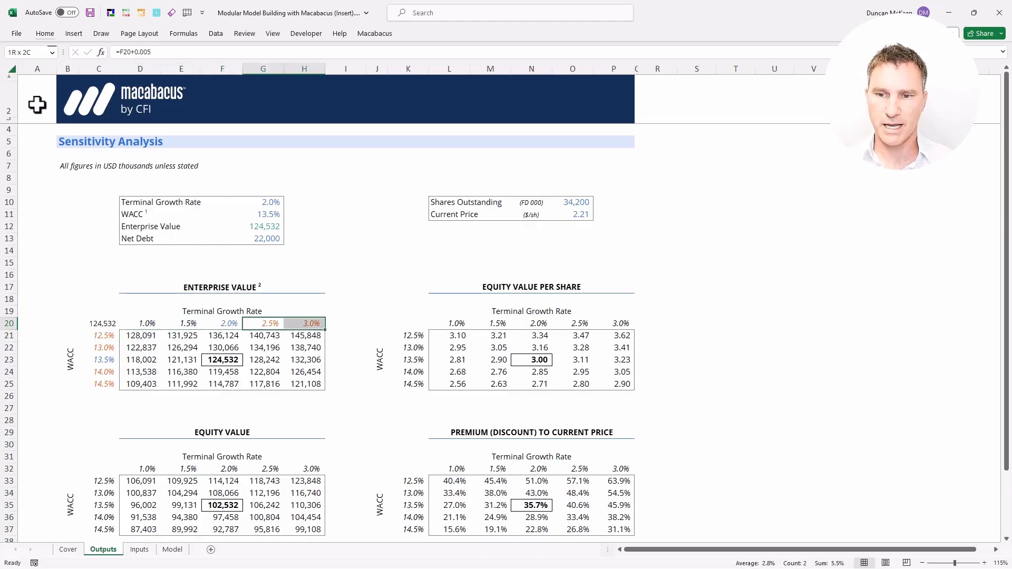
pyautogui.hotkey('ctrl', 'shift', 'a')
# Set the font colour of the WACC headings C21:C22 and C24:C25 in the Enterprise Value table to black
pyautogui.press('Left')
pyautogui.press('Left')
pyautogui.press('Down')
pyautogui.press('Left')
pyautogui.press('Left')
pyautogui.hotkey('shift', 'Down')
pyautogui.hotkey('ctrl', 'shift', 'a')
pyautogui.press('Down')
pyautogui.press('Down')
pyautogui.press('Down')
pyautogui.hotkey('shift', 'Down')
pyautogui.hotkey('ctrl', 'shift', 'a')
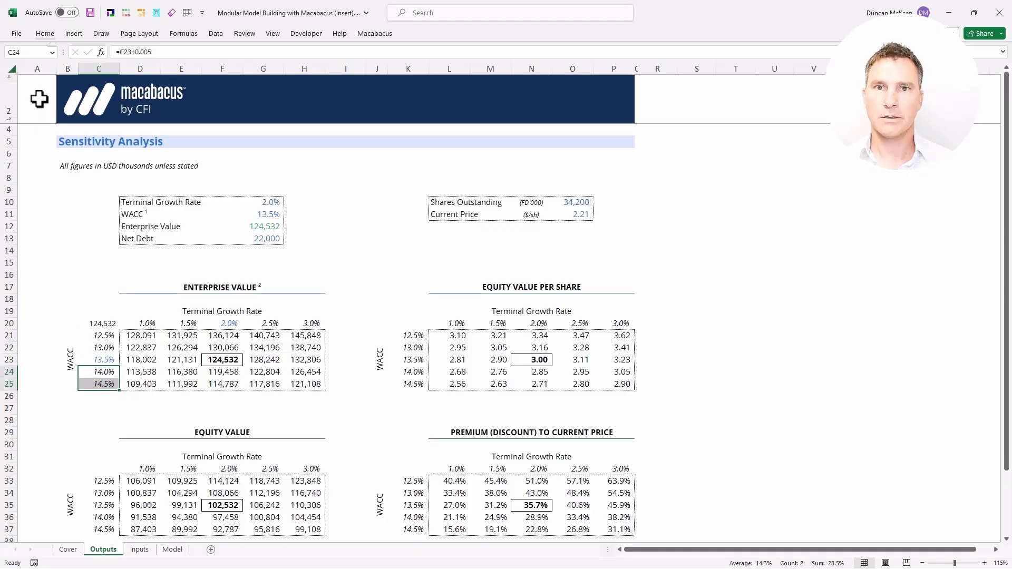
# Hide the corner value of the Enterprise Value table by setting the font colour of B20:C20 to white
pyautogui.press('Up')
pyautogui.press('Up')
pyautogui.press('Up')
pyautogui.press('Up')
pyautogui.hotkey('shift', 'Left')
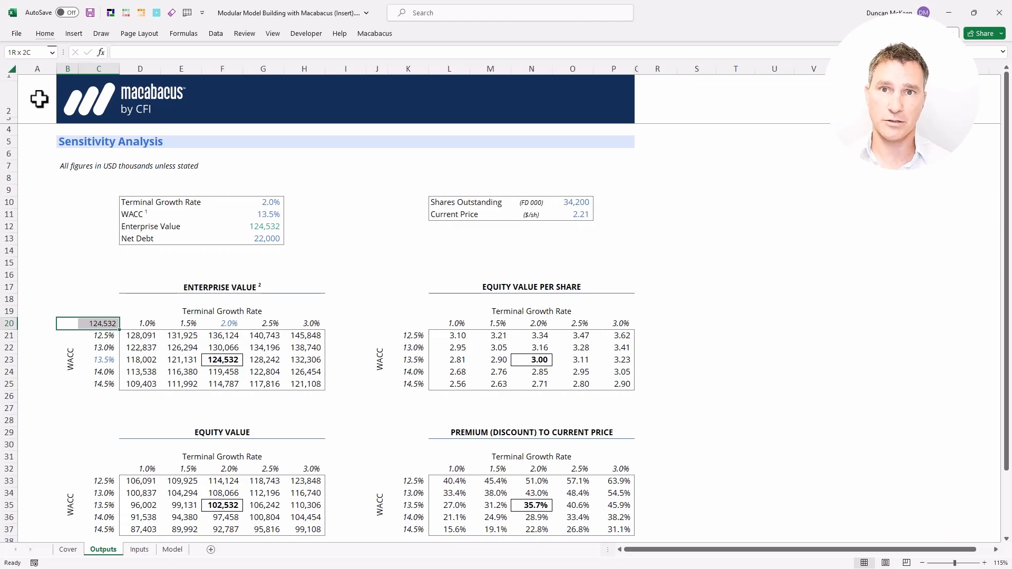
pyautogui.hotkey('ctrl', 'shift', 'c')
pyautogui.hotkey('ctrl', 'shift', 'c')
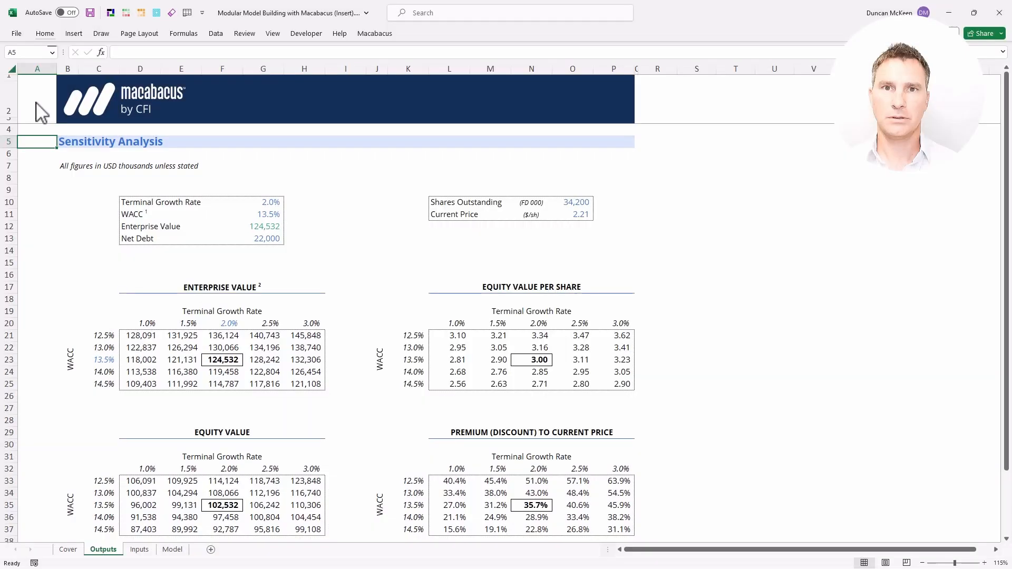
# Review the Terminal Growth Rate and WACC assumption rows by selecting D10:G11
pyautogui.press('Right')
pyautogui.press('Right')
pyautogui.press('Right')
pyautogui.press('Down')
pyautogui.press('Down')
pyautogui.press('Down')
pyautogui.press('Down')
pyautogui.press('Down')
pyautogui.hotkey('shift', 'Right')
pyautogui.hotkey('shift', 'Right')
pyautogui.hotkey('shift', 'Right')
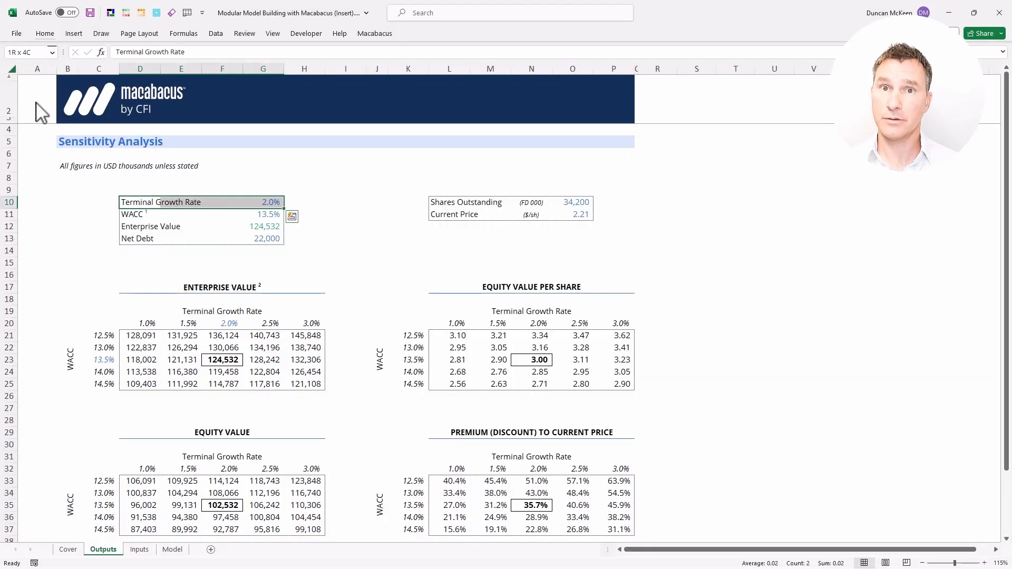
pyautogui.hotkey('shift', 'Down')
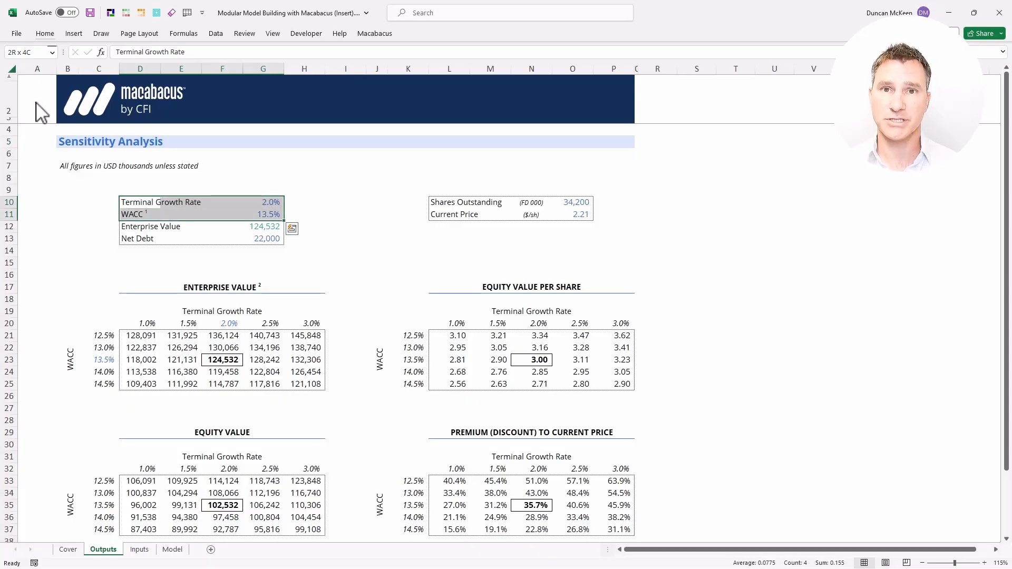
# Review the base-case headings of the Enterprise Value table, the growth rate in F20 and the WACC in C23
pyautogui.press('Down')
pyautogui.press('Down')
pyautogui.press('Down')
pyautogui.press('Down')
pyautogui.press('Down')
pyautogui.press('Down')
pyautogui.press('Down')
pyautogui.press('Down')
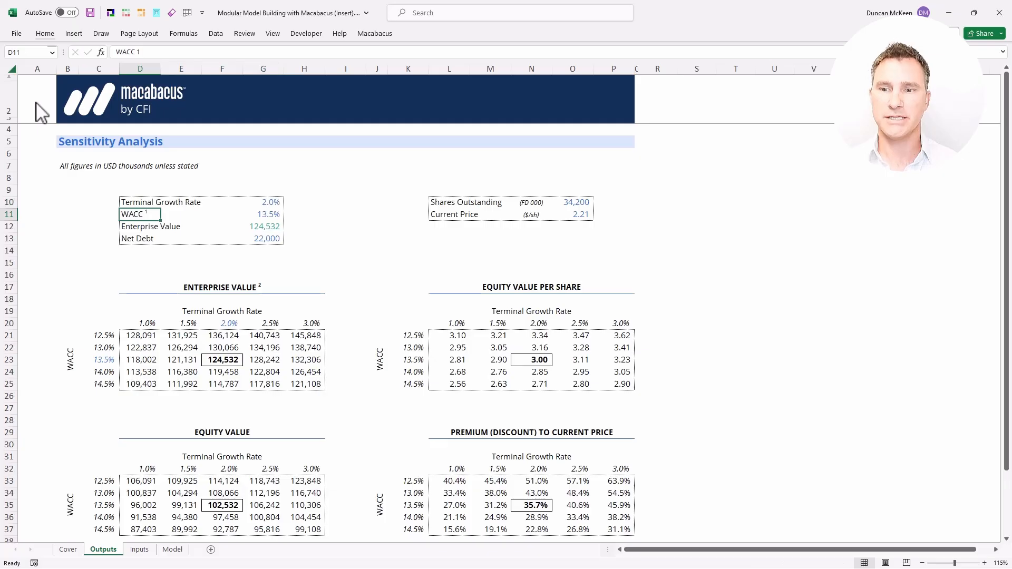
pyautogui.press('Right')
pyautogui.press('Right')
pyautogui.press('Down')
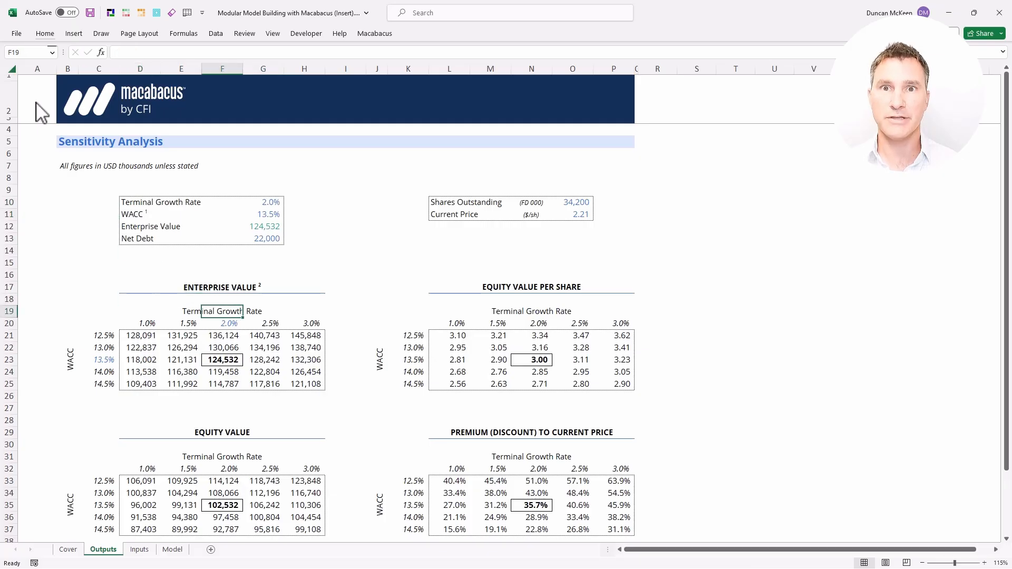
pyautogui.press('Down')
pyautogui.press('Down')
pyautogui.press('Down')
pyautogui.press('Left')
pyautogui.press('Left')
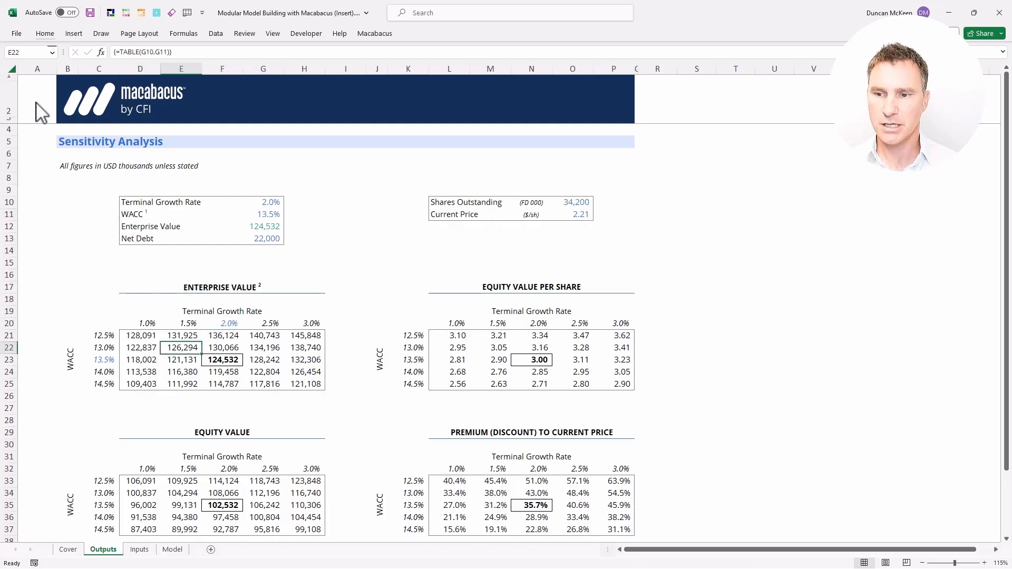
pyautogui.press('Down')
pyautogui.hotkey('shift', 'Left')
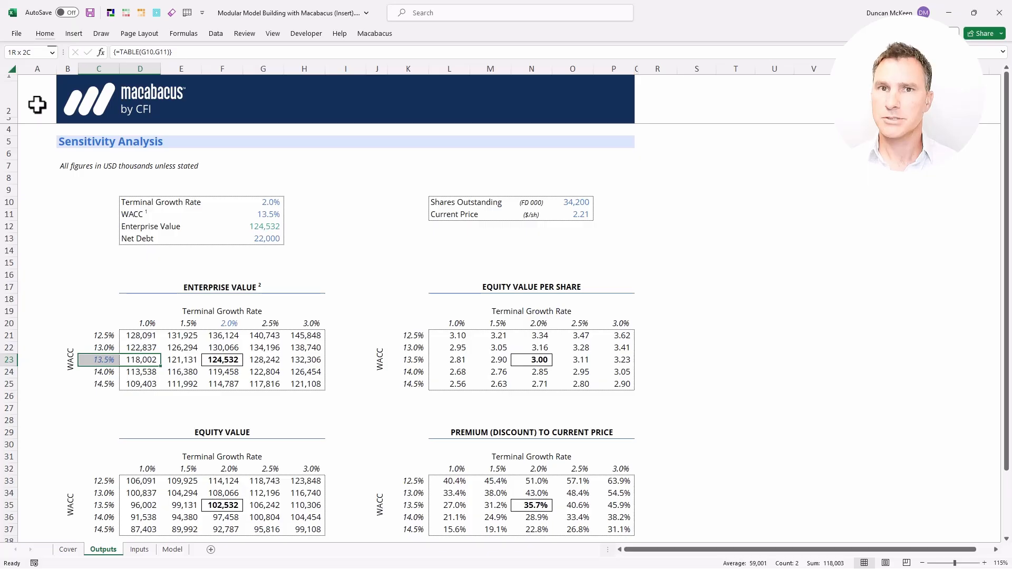
# Link the central growth rate heading F20 of the Enterprise Value table to the Terminal Growth Rate assumption with =G10
pyautogui.press('Right')
pyautogui.press('Right')
pyautogui.press('Right')
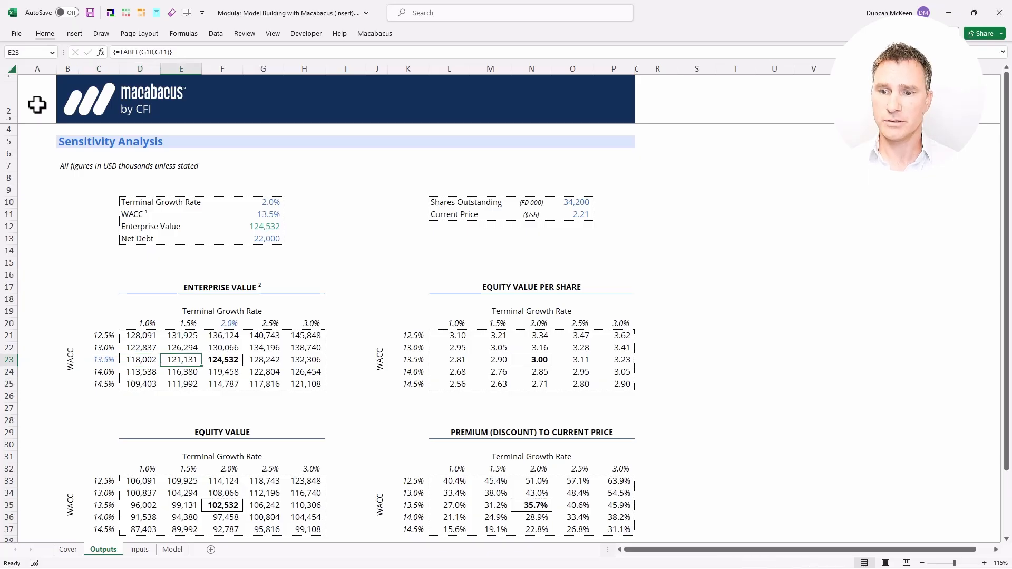
pyautogui.press('Up')
pyautogui.press('Up')
pyautogui.press('Up')
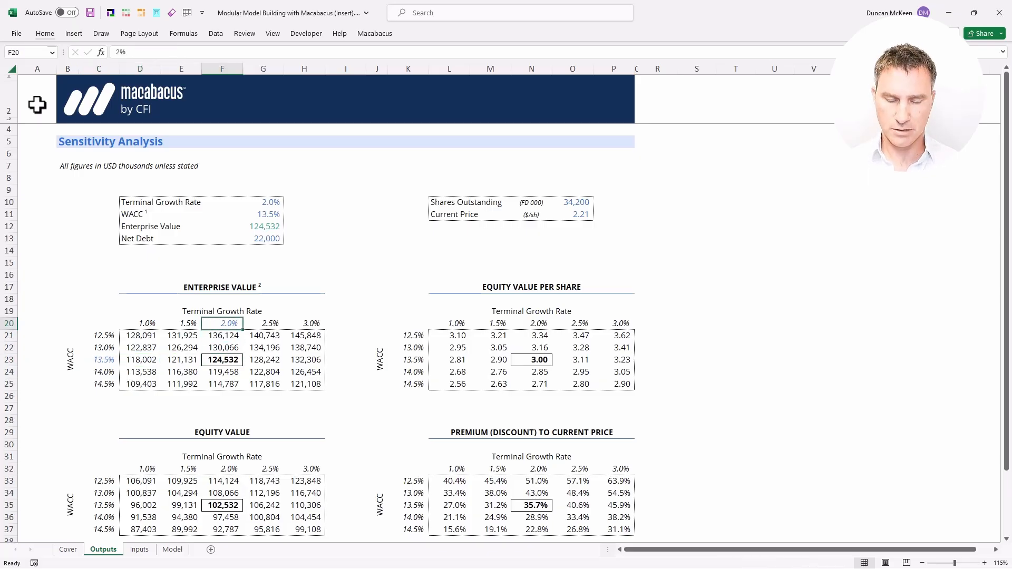
pyautogui.write('=')
pyautogui.press('Up')
pyautogui.press('Up')
pyautogui.press('Up')
pyautogui.press('Up')
pyautogui.press('Up')
pyautogui.press('Up')
pyautogui.press('Up')
pyautogui.press('Up')
pyautogui.press('Up')
pyautogui.press('Up')
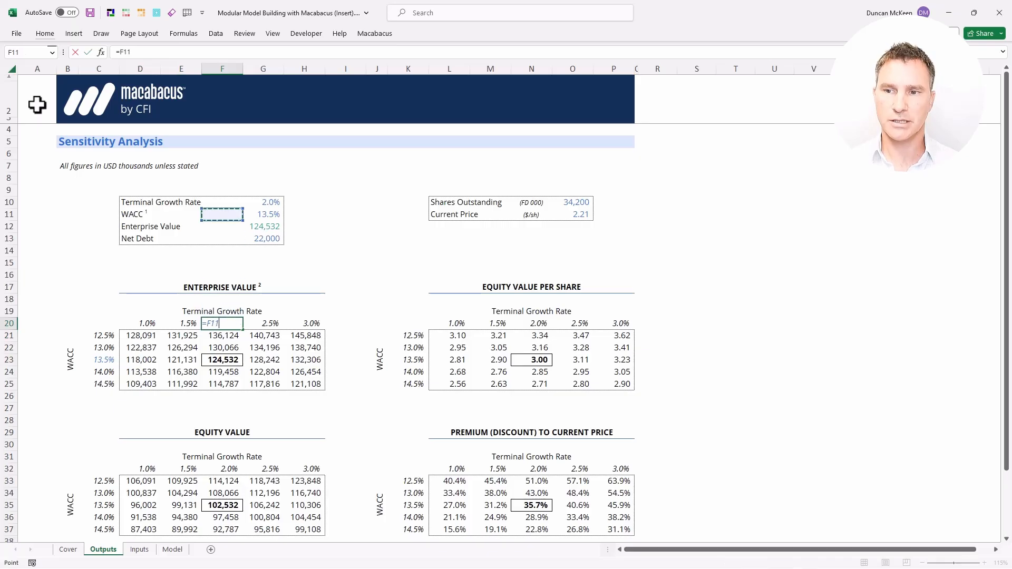
pyautogui.press('Right')
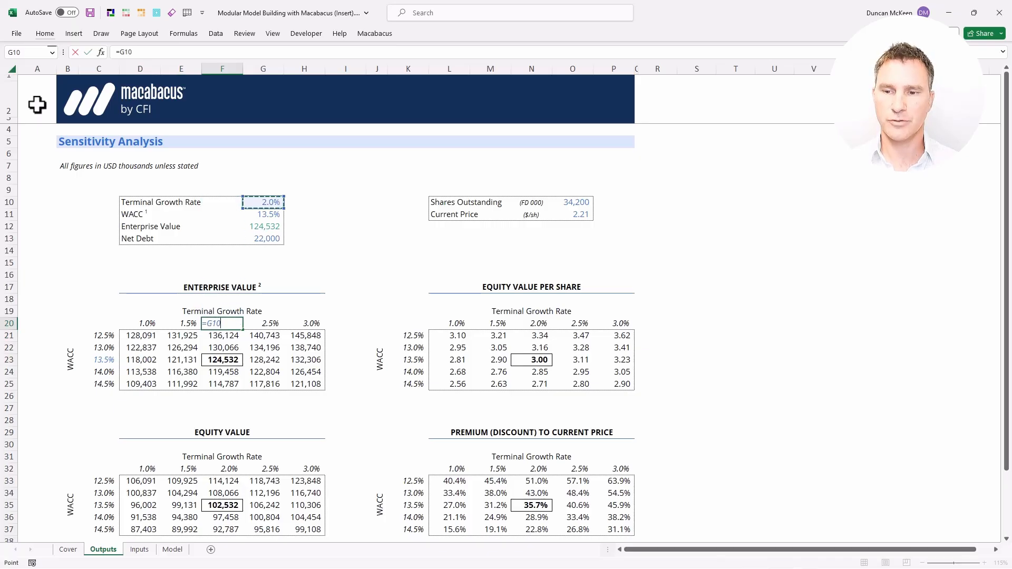
pyautogui.press('Return')
# Link the central WACC heading C23 of the Enterprise Value table to the WACC assumption with =G11
pyautogui.press('Left')
pyautogui.press('Left')
pyautogui.press('Left')
pyautogui.press('Down')
pyautogui.press('Down')
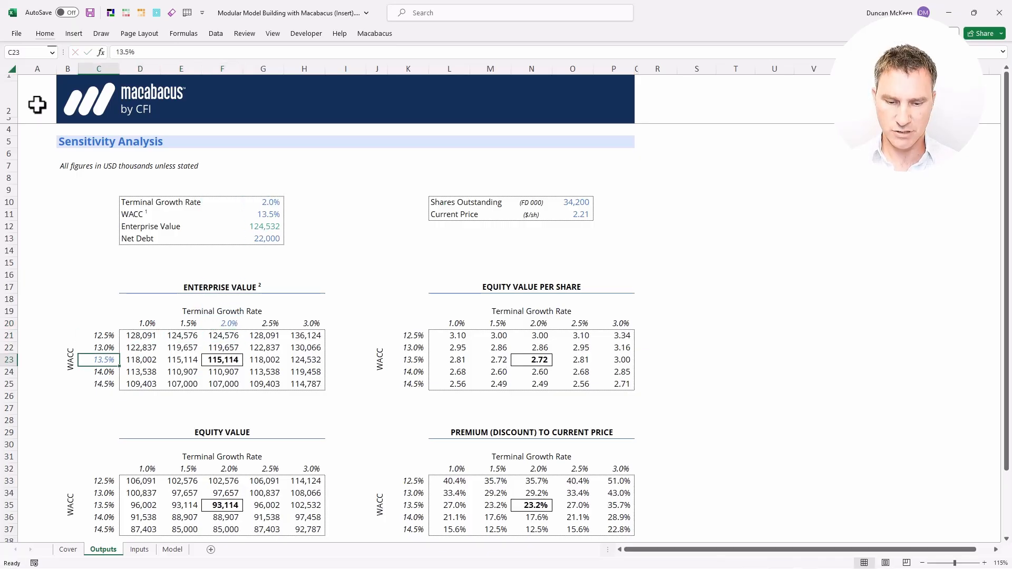
pyautogui.write('=')
pyautogui.press('Up')
pyautogui.press('Up')
pyautogui.press('Up')
pyautogui.press('Up')
pyautogui.press('Up')
pyautogui.press('Up')
pyautogui.press('Up')
pyautogui.press('Up')
pyautogui.press('Up')
pyautogui.press('Up')
pyautogui.press('Up')
pyautogui.press('Up')
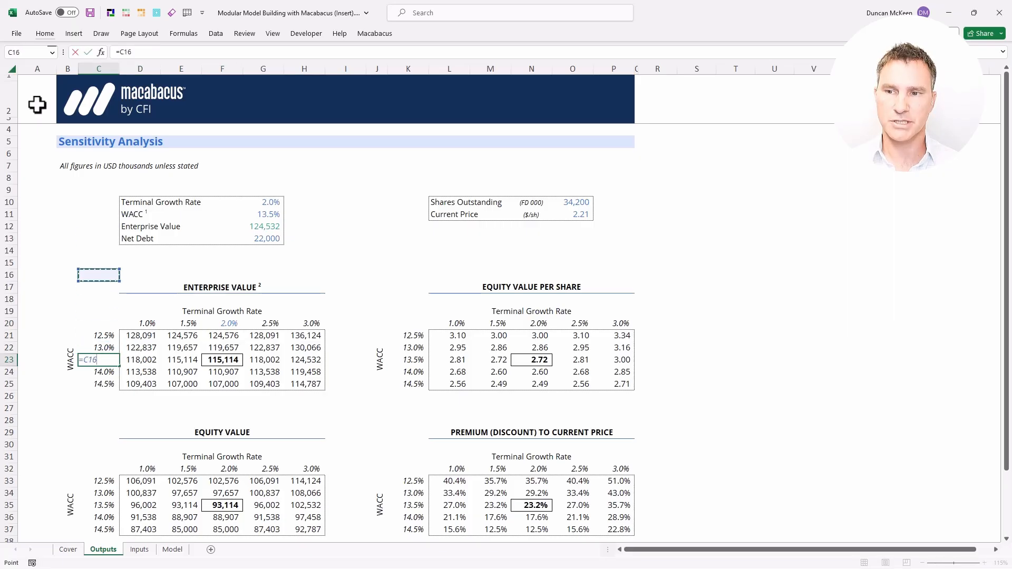
pyautogui.press('Right')
pyautogui.press('Right')
pyautogui.press('Right')
pyautogui.press('Right')
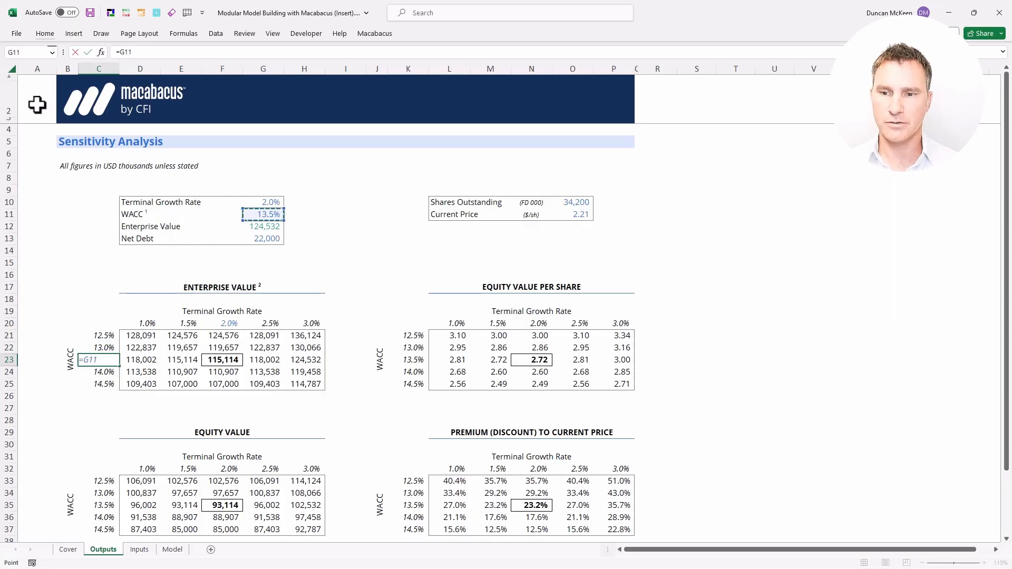
pyautogui.press('Return')
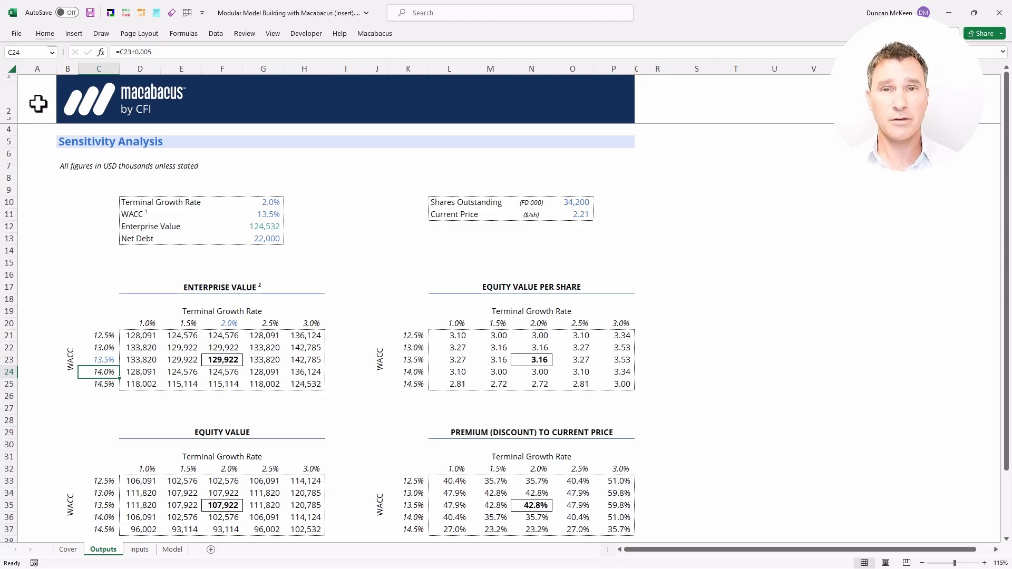
# Compare the boxed central result in F23 of the Enterprise Value table with the Enterprise Value in G12
pyautogui.press('Right')
pyautogui.press('Right')
pyautogui.press('Up')
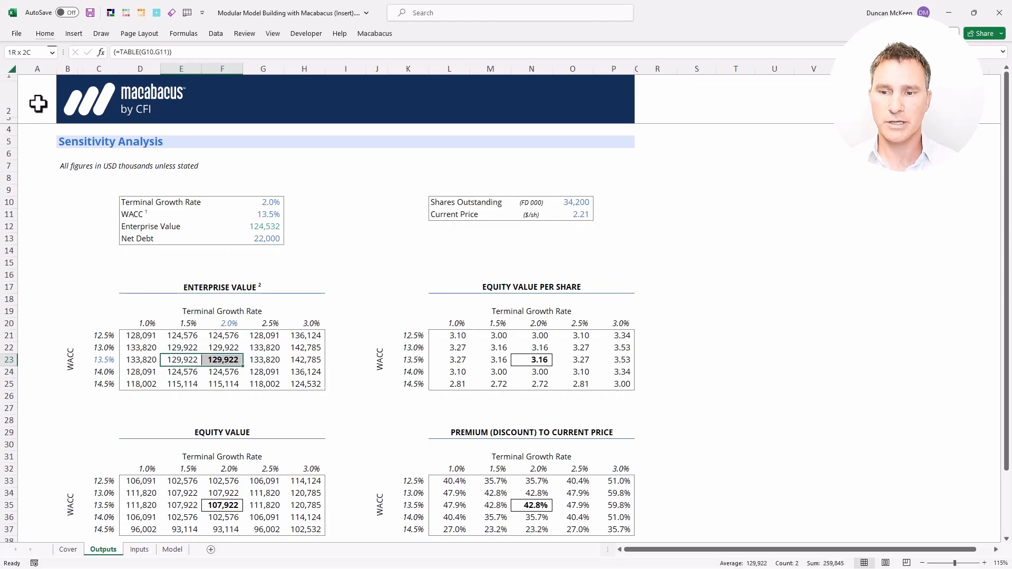
pyautogui.hotkey('shift', 'Right')
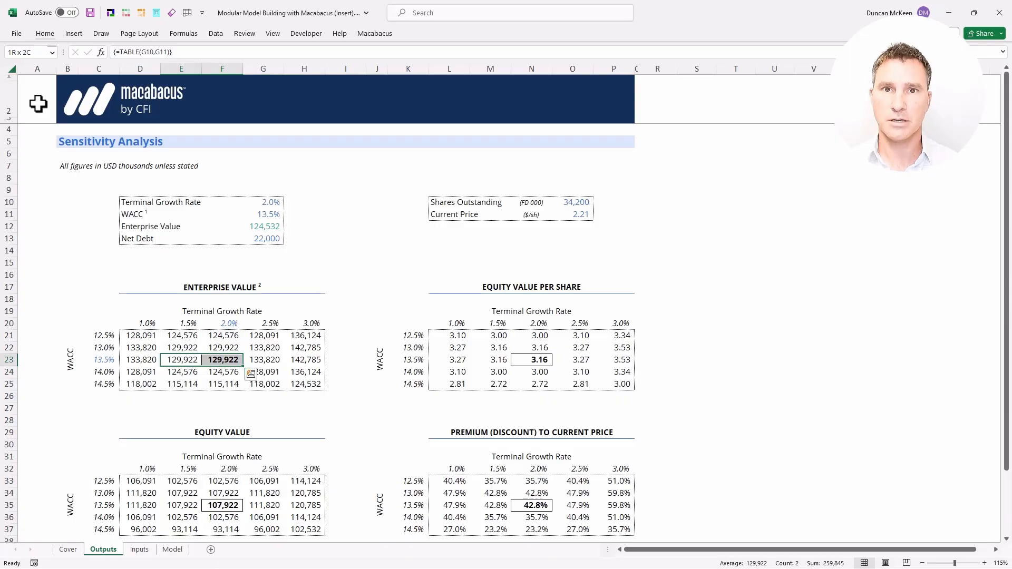
pyautogui.press('Up')
pyautogui.press('Up')
pyautogui.press('Up')
pyautogui.press('Up')
pyautogui.press('Up')
pyautogui.press('Up')
pyautogui.press('Up')
pyautogui.press('Up')
pyautogui.press('Up')
pyautogui.press('Up')
pyautogui.press('Up')
pyautogui.press('Right')
pyautogui.press('Right')
pyautogui.hotkey('shift', 'Right')
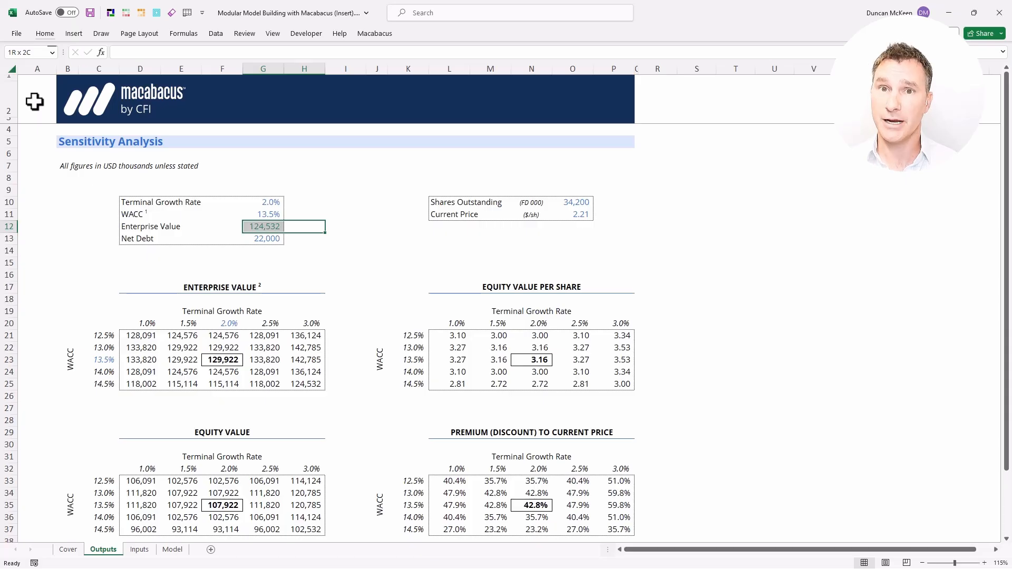
# Select the body of the Enterprise Value data table, D21:H25, to examine its results
pyautogui.press('Down')
pyautogui.press('Down')
pyautogui.press('Down')
pyautogui.press('Down')
pyautogui.press('Down')
pyautogui.press('Down')
pyautogui.press('Down')
pyautogui.press('Down')
pyautogui.press('Left')
pyautogui.press('Left')
pyautogui.press('Left')
pyautogui.press('Left')
pyautogui.press('Down')
pyautogui.hotkey('ctrl', 'shift', 'Right')
pyautogui.hotkey('ctrl', 'shift', 'Down')
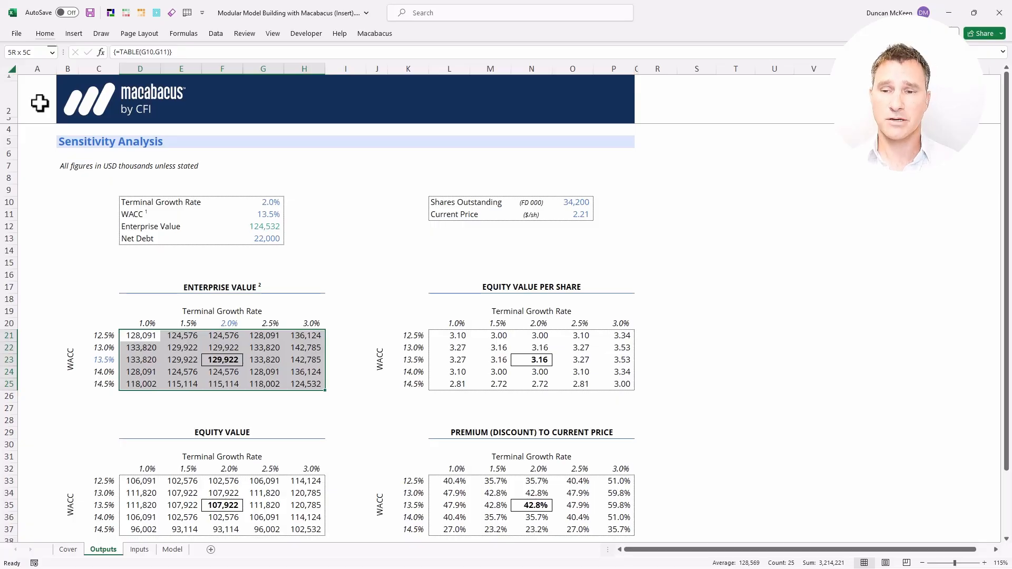
# Trace the dependents of the Terminal Growth Rate assumption in G10
pyautogui.press('Up')
pyautogui.press('Up')
pyautogui.press('Up')
pyautogui.press('Up')
pyautogui.press('Up')
pyautogui.press('Up')
pyautogui.press('Up')
pyautogui.press('Up')
pyautogui.press('Up')
pyautogui.press('Right')
pyautogui.press('Right')
pyautogui.press('Right')
pyautogui.press('Right')
pyautogui.press('Up')
pyautogui.press('Up')
pyautogui.hotkey('shift', 'Left')
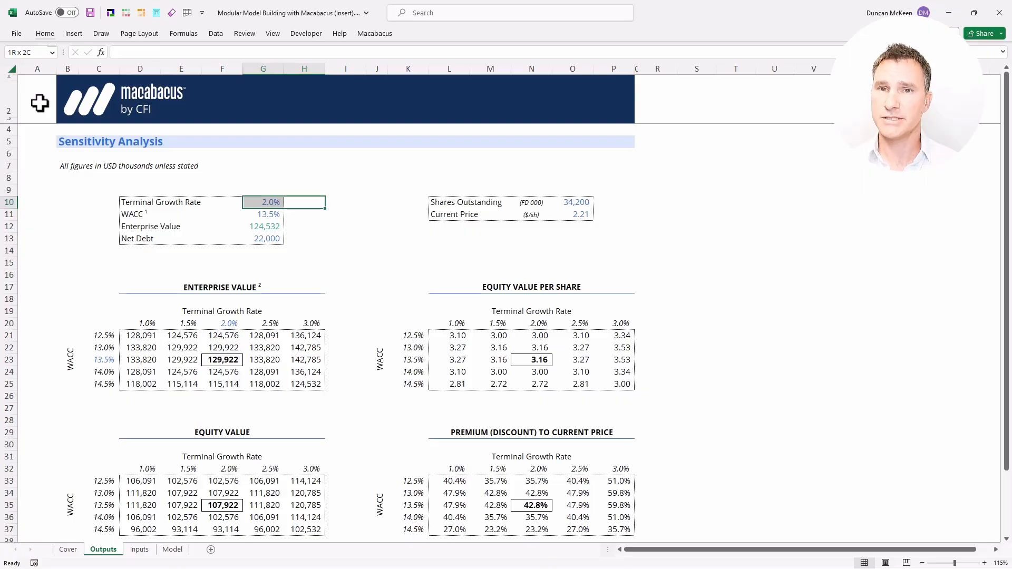
pyautogui.press('Left')
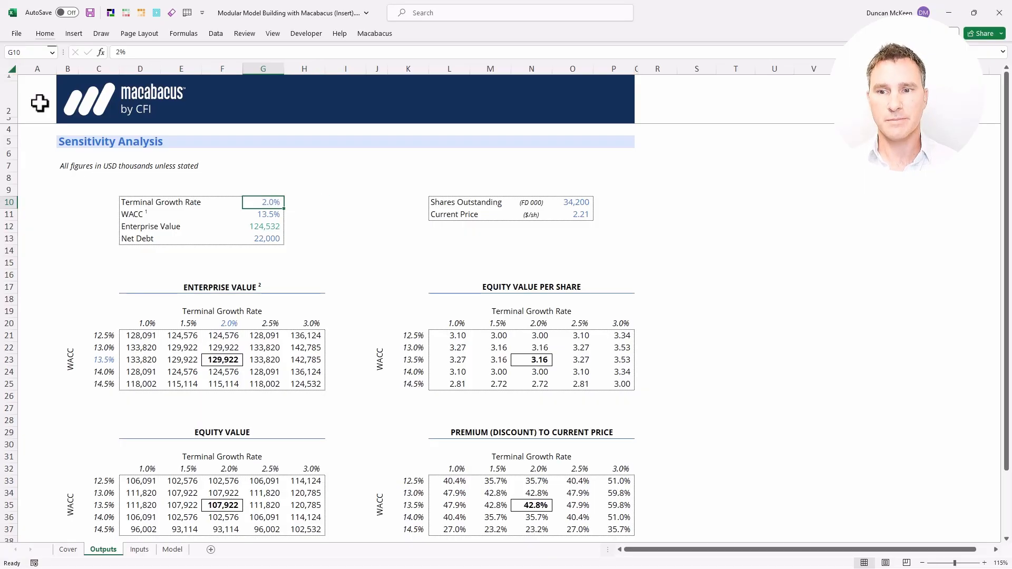
pyautogui.hotkey('alt', 'm')
pyautogui.press('d')
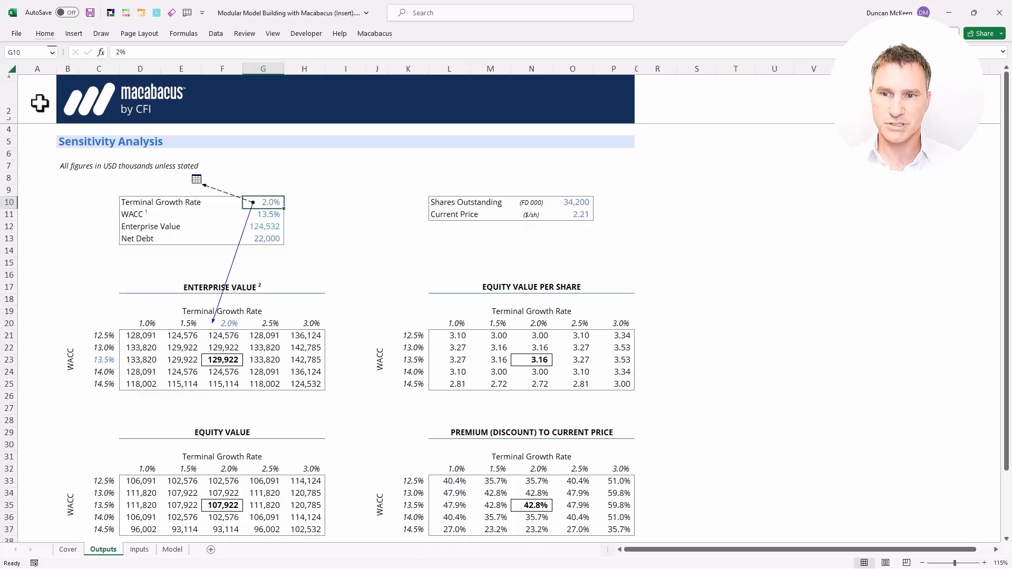
# Follow the dependent arrow to the growth rate heading and select F19:F20 to inspect the link
pyautogui.press('Down')
pyautogui.press('Down')
pyautogui.press('Down')
pyautogui.press('Down')
pyautogui.press('Down')
pyautogui.press('Down')
pyautogui.press('Down')
pyautogui.press('Down')
pyautogui.press('Down')
pyautogui.press('Left')
pyautogui.hotkey('shift', 'Down')
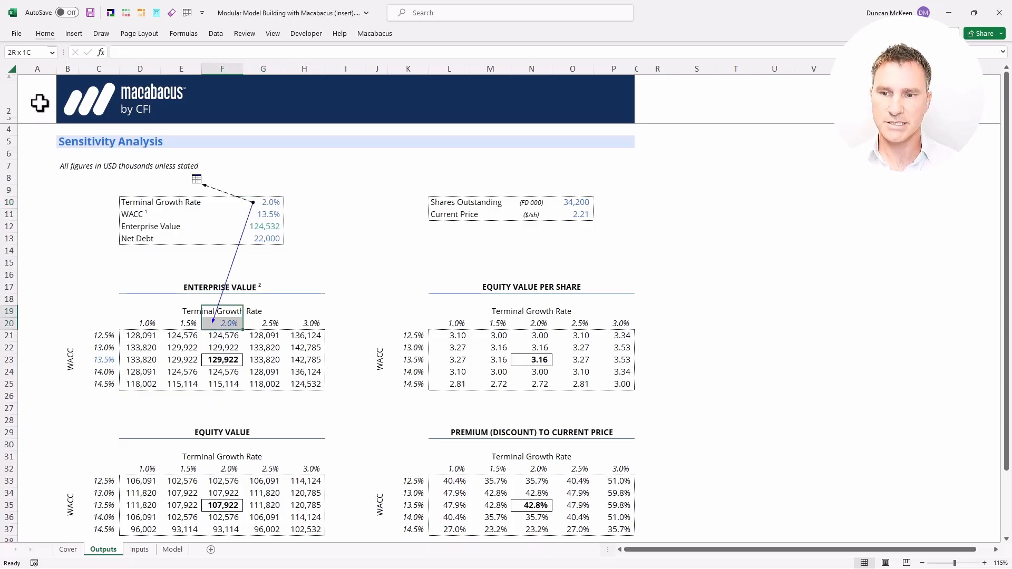
# Return to the assumptions block and remove all tracing arrows from the sheet
pyautogui.press('Up')
pyautogui.press('Up')
pyautogui.press('Up')
pyautogui.press('Up')
pyautogui.press('Up')
pyautogui.press('Up')
pyautogui.press('Up')
pyautogui.press('Up')
pyautogui.press('Up')
pyautogui.press('Right')
pyautogui.press('Right')
pyautogui.press('Down')
pyautogui.hotkey('alt', 'm')
pyautogui.press('a')
pyautogui.press('a')
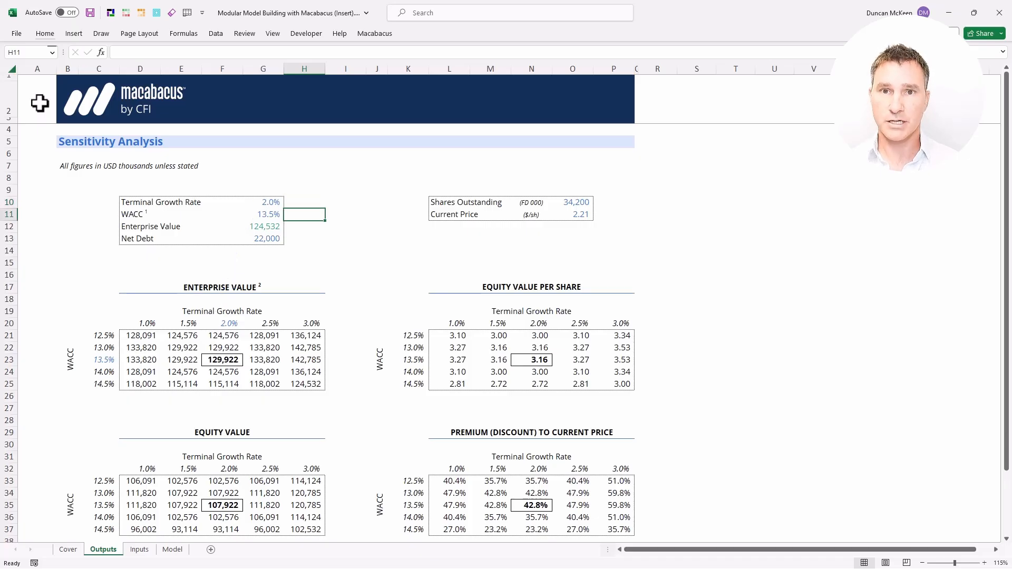
# Trace the dependents of the WACC assumption in G11
pyautogui.hotkey('shift', 'Left')
pyautogui.press('Left')
pyautogui.hotkey('alt', 'm')
pyautogui.press('d')
# Follow the dependent arrow to the Enterprise Value table's WACC heading in C23 and select C23:D23 to inspect the link
pyautogui.press('Left')
pyautogui.press('Left')
pyautogui.press('Left')
pyautogui.press('Left')
pyautogui.press('Left')
pyautogui.press('Left')
pyautogui.press('Down')
pyautogui.press('Down')
pyautogui.press('Down')
pyautogui.press('Down')
pyautogui.press('Down')
pyautogui.press('Down')
pyautogui.press('Right')
pyautogui.press('Right')
pyautogui.press('Down')
pyautogui.press('Down')
pyautogui.press('Down')
pyautogui.press('Down')
pyautogui.press('Down')
pyautogui.press('Down')
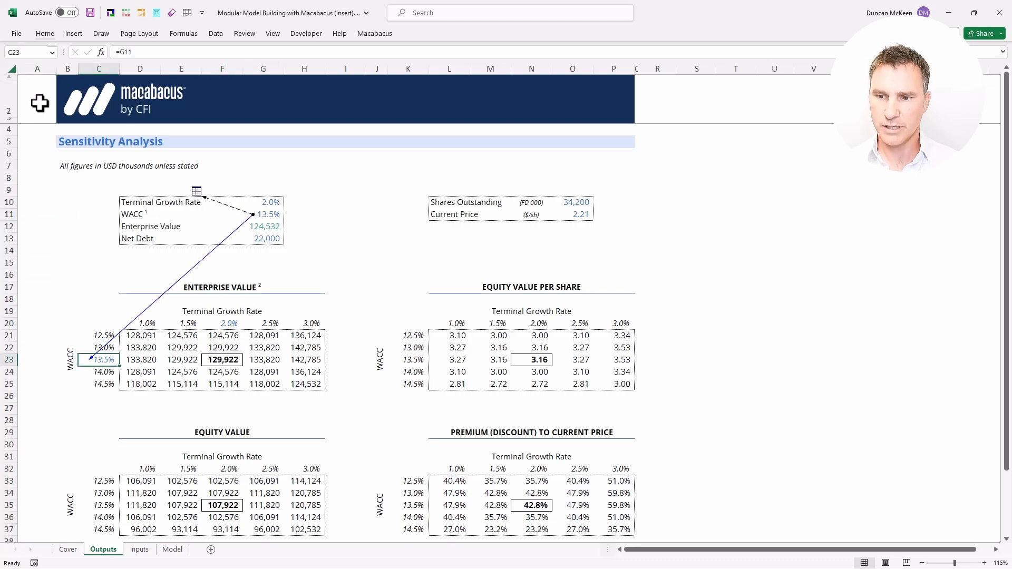
pyautogui.hotkey('shift', 'Right')
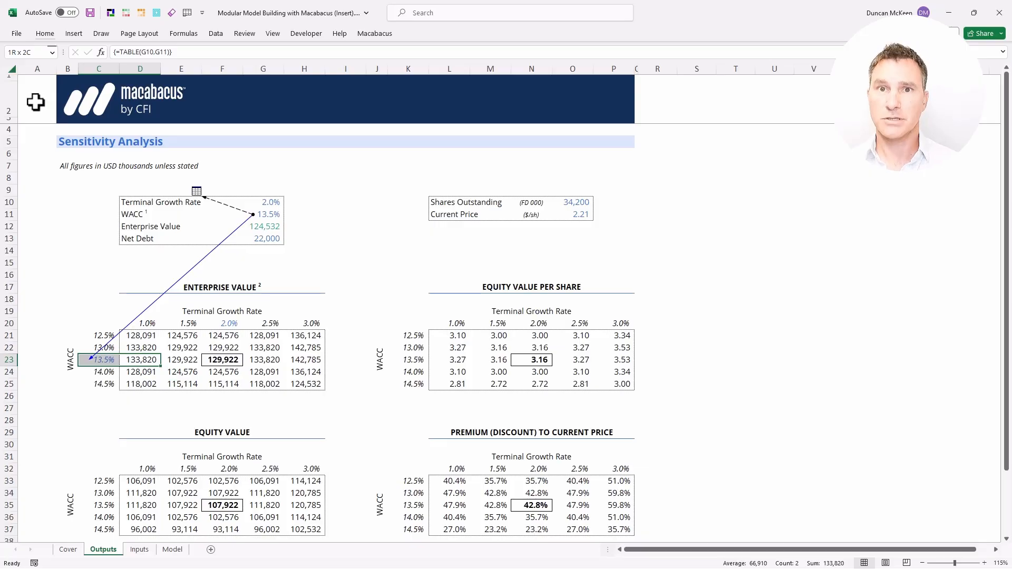
# Remove all tracing arrows from the Outputs sheet
pyautogui.hotkey('alt', 'm')
pyautogui.press('a')
pyautogui.press('a')
# Replace the link in the Enterprise Value table's middle growth rate heading, F20, with a hard-coded 2.0%
pyautogui.press('Right')
pyautogui.press('Right')
pyautogui.press('Right')
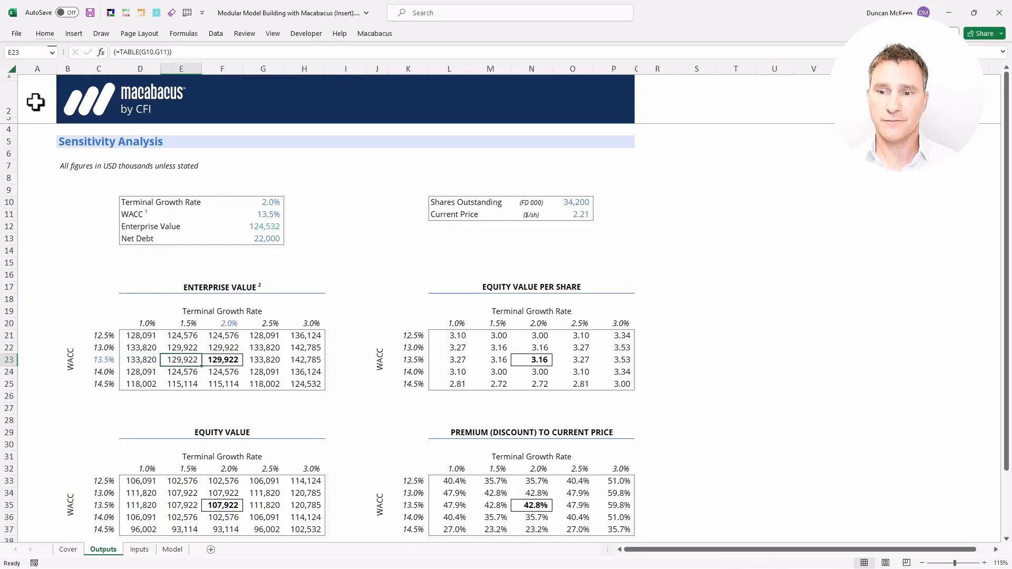
pyautogui.press('Up')
pyautogui.press('Up')
pyautogui.press('Up')
pyautogui.press('F9')
# Replace the link in the Enterprise Value table's middle WACC heading, C23, with a hard-coded 13.5%
pyautogui.press('Down')
pyautogui.press('Down')
pyautogui.press('Down')
pyautogui.press('Left')
pyautogui.press('Left')
pyautogui.press('Left')
pyautogui.press('F2')
pyautogui.press('Return')
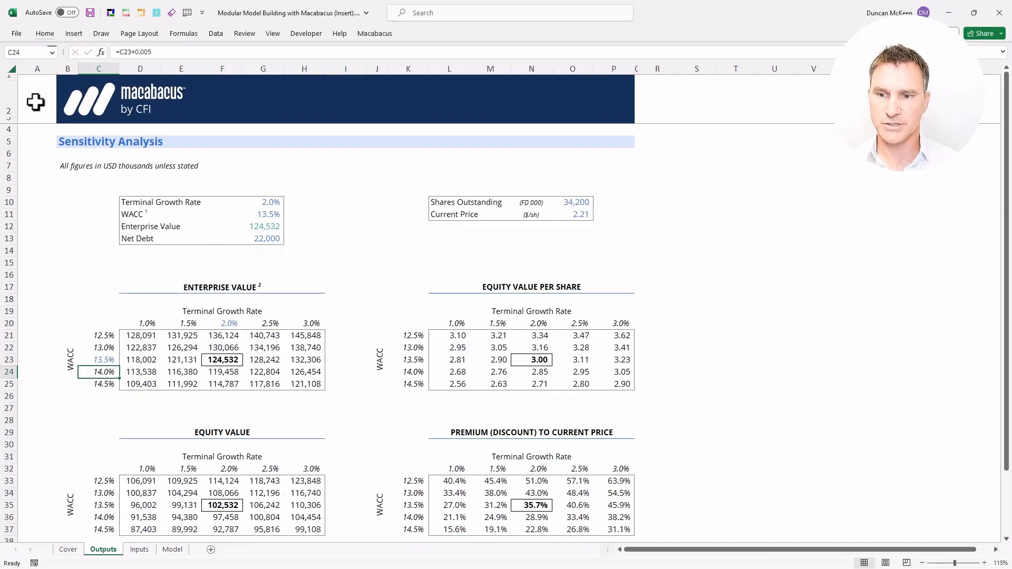
# Select the Enterprise Value data table's body, D21:H25, to review the recalculated results
pyautogui.press('Right')
pyautogui.press('Up')
pyautogui.press('Up')
pyautogui.press('Up')
pyautogui.hotkey('ctrl', 'shift', 'Down')
pyautogui.hotkey('ctrl', 'shift', 'Right')
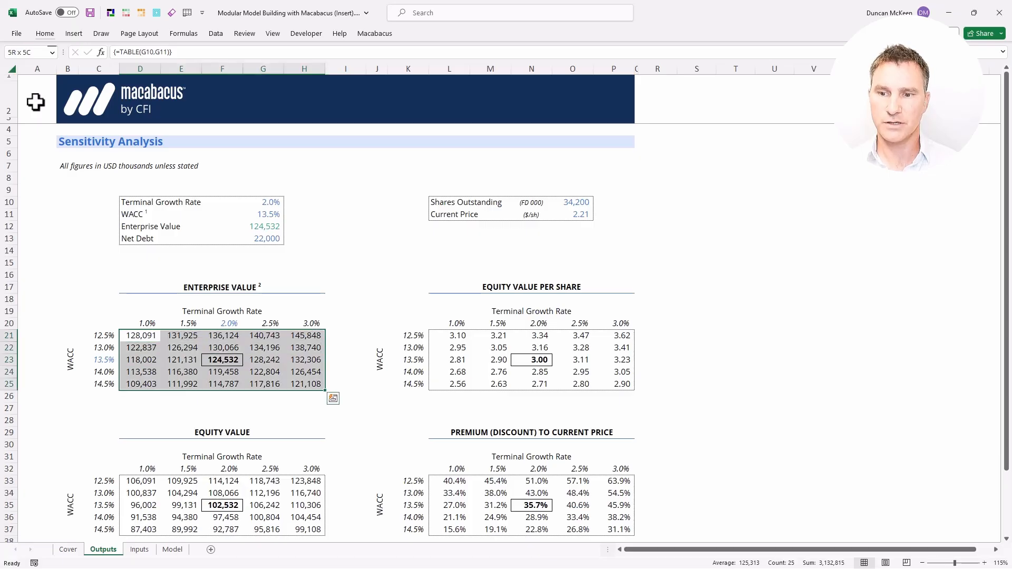